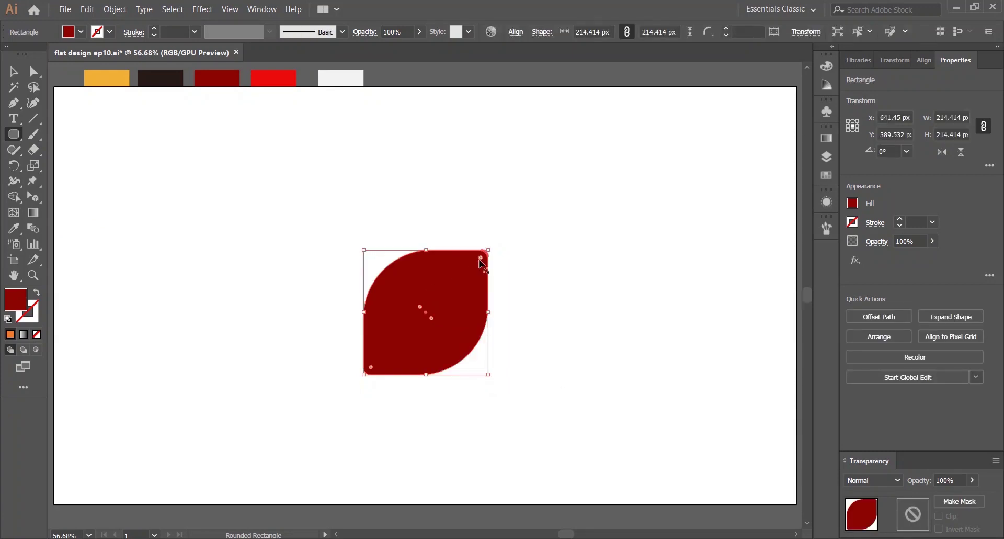
Round the two remaining sharp corners of the dark red square and leave it deselected.
left_click_drag(371, 367, 418, 336)
key("v")
left_click_drag(442, 277, 525, 209)
left_click(518, 215)
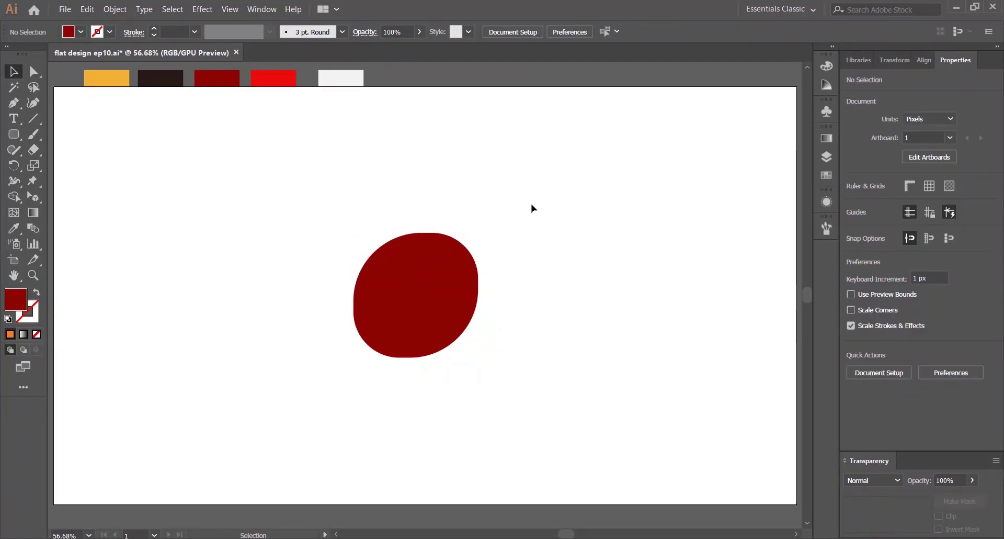
Rotate the rounded dark red shape to 315° and centre it on the artboard at X 640 px, Y 360 px.
left_click(471, 244)
left_click_drag(488, 225, 522, 296)
left_click(523, 294)
left_click_drag(408, 286, 416, 287)
left_click(393, 180)
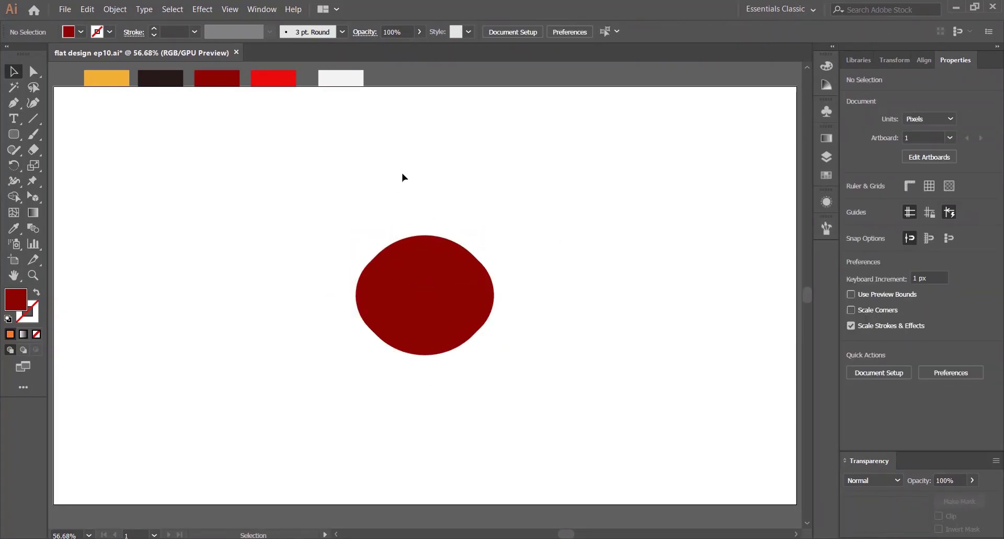
Duplicate the dark red shape in front and offset the copy slightly up and to the right.
left_click(469, 244)
key("ctrl+c")
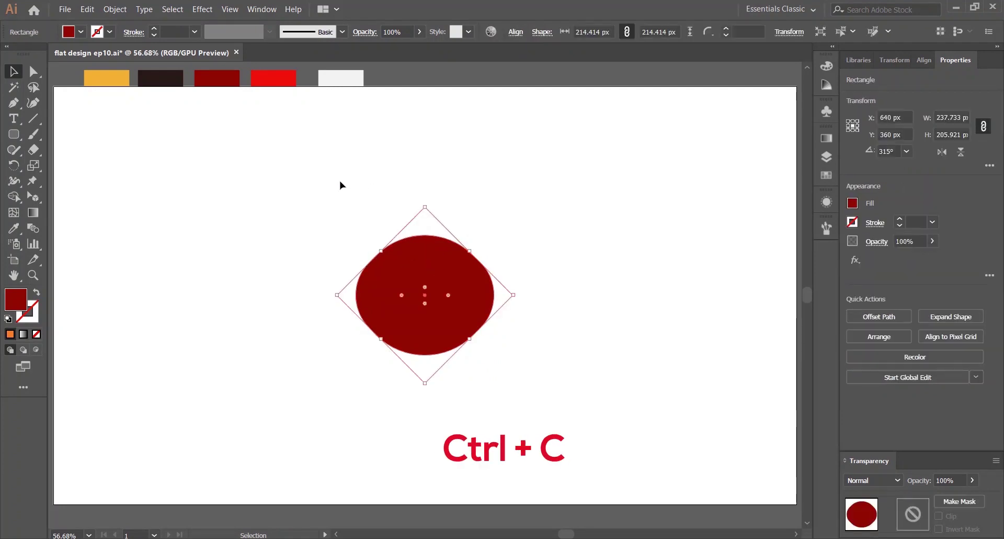
key("ctrl+f")
left_click_drag(441, 262, 456, 257)
Fill the front copy with the crimson swatch and nudge it slightly left over the dark red base.
left_click(827, 181)
left_click(677, 260)
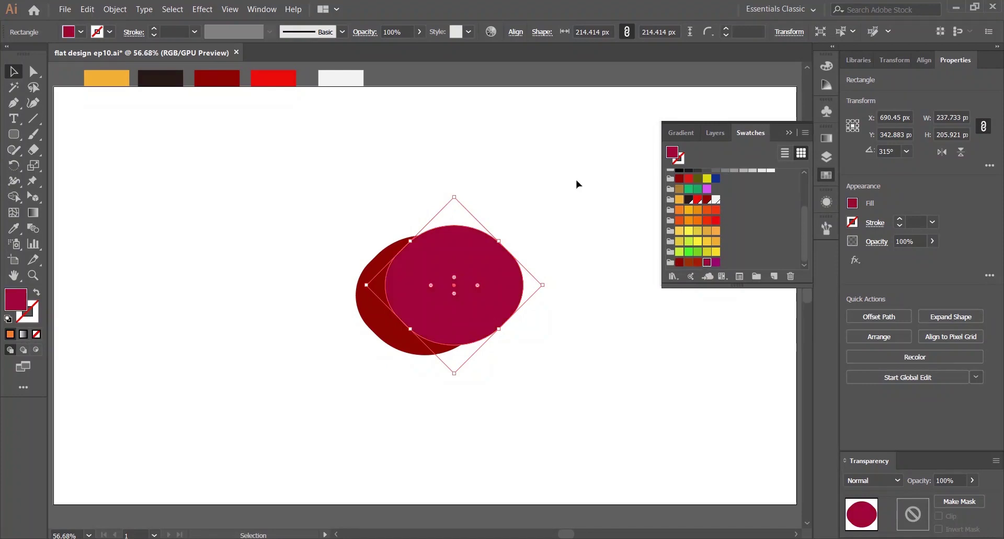
left_click(562, 183)
left_click_drag(478, 271, 473, 272)
left_click(486, 214)
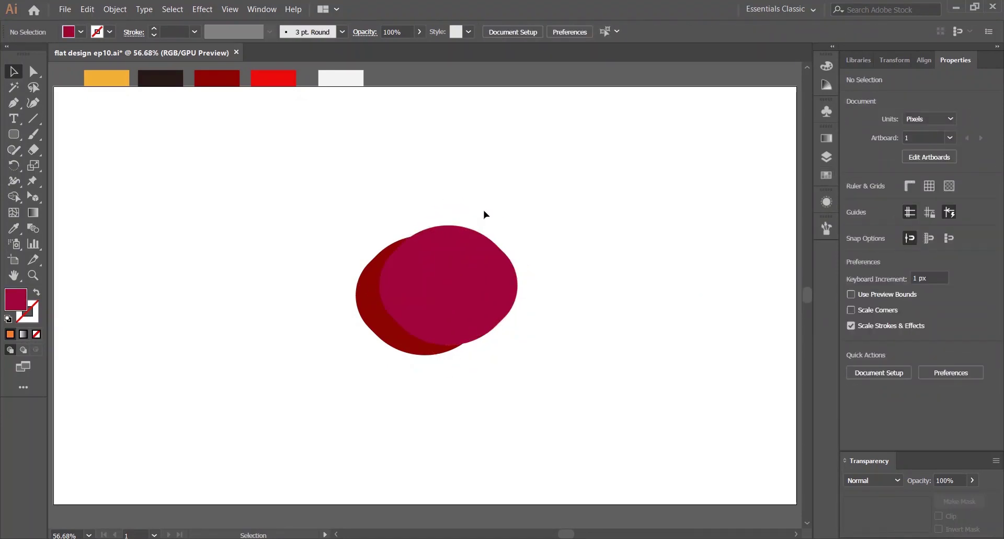
Remove the part of the crimson shape that overhangs the dark red base with the Shape Builder tool.
left_click_drag(439, 305, 439, 308)
left_click(13, 197)
left_click(492, 254, "alt")
key("v")
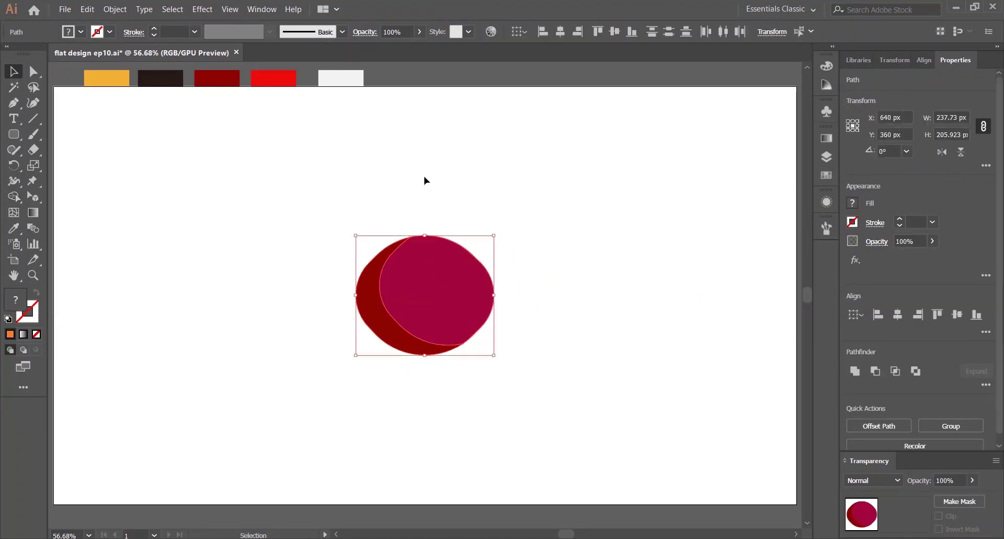
left_click(299, 188)
Duplicate the dark red base in place, scale the copy to about 186 × 161 px and swap its fill to a stroke.
left_click(370, 306)
key("ctrl+c")
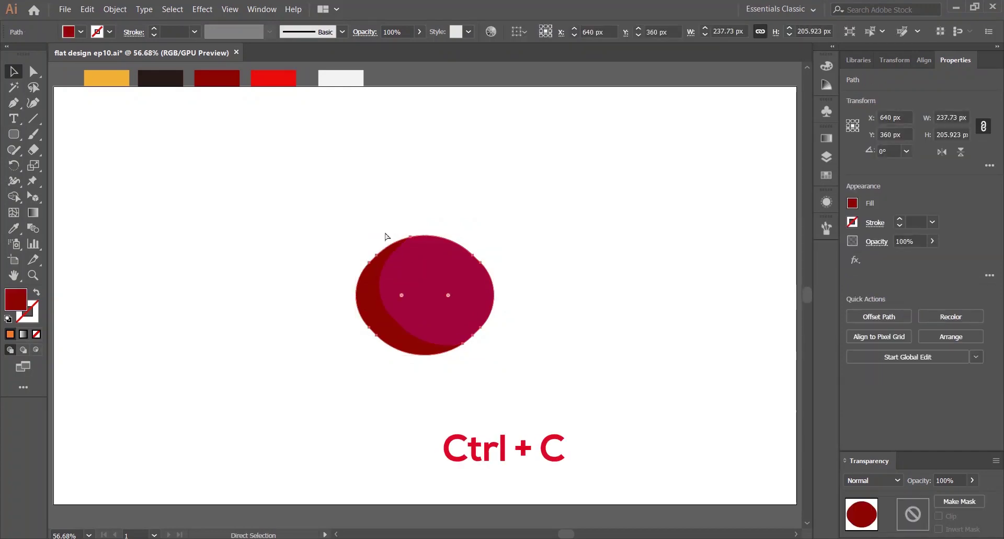
key("ctrl+f")
left_click_drag(356, 236, 371, 249)
key("shift+x")
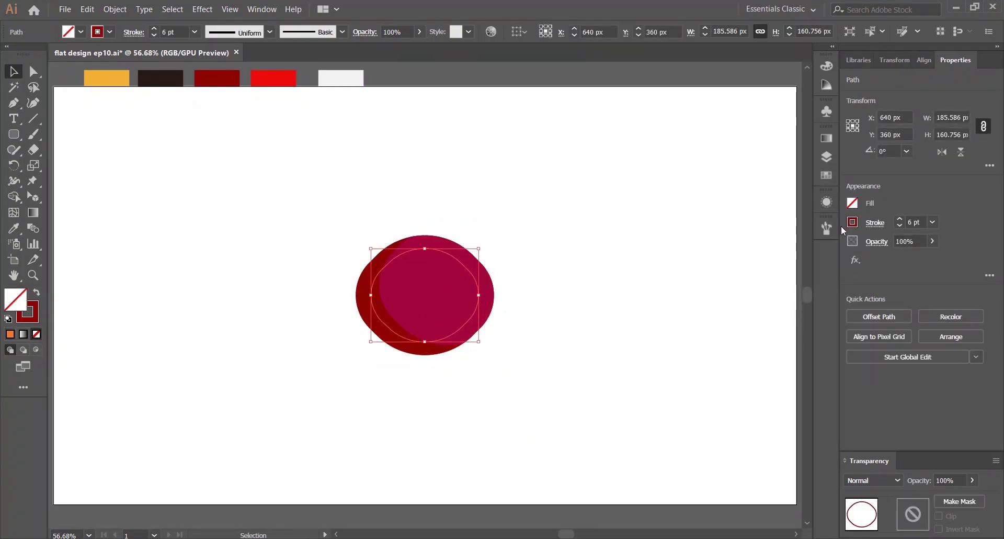
Give the smaller copy a purple outline with no fill and bring it to the front.
left_click(827, 175)
scroll(707, 259, "down", 3)
left_click(716, 262)
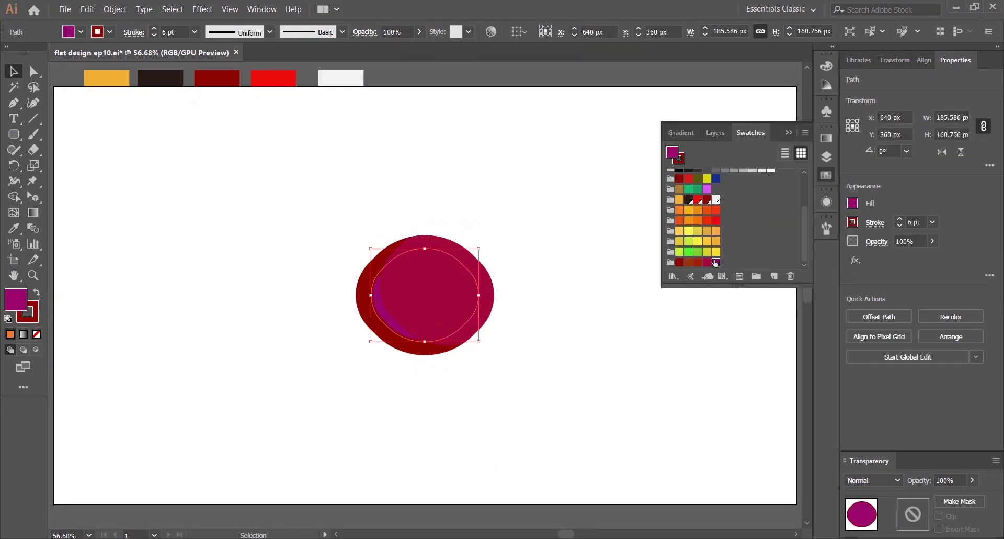
key("shift+x")
right_click(413, 351)
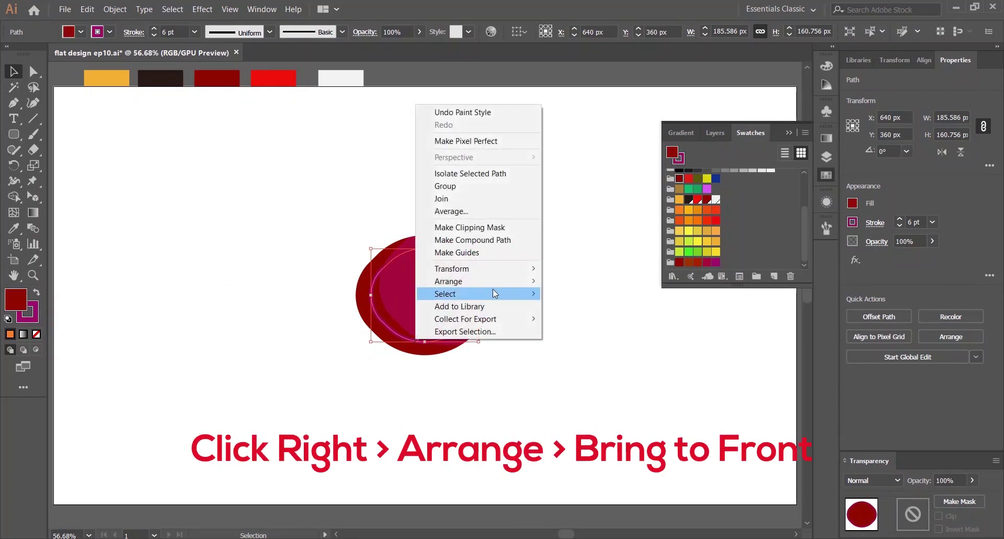
mouse_move(450, 277)
left_click(576, 281)
left_click(36, 335)
left_click(228, 278)
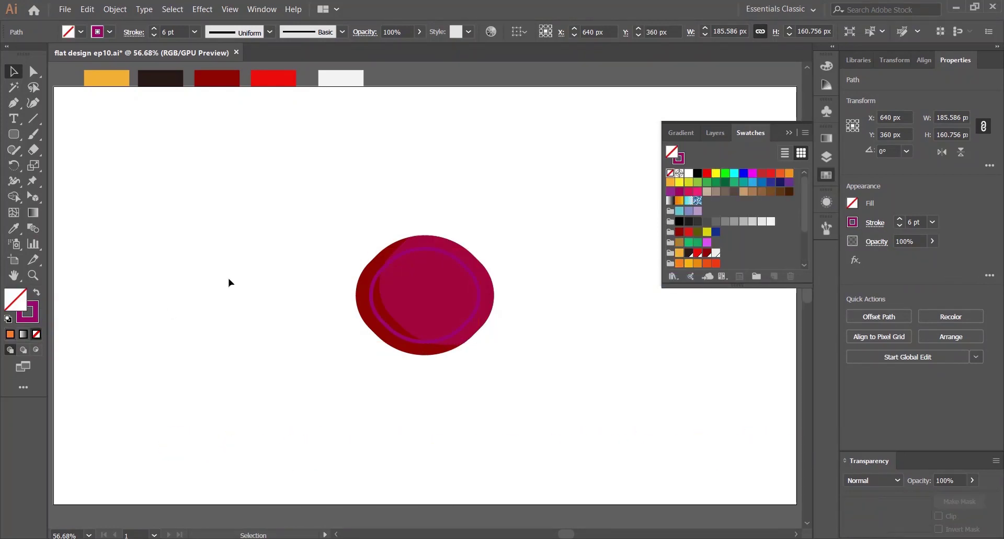
Thicken the purple ring's stroke to 25 pt and scale the ring to about 159 × 138 px.
left_click(475, 275)
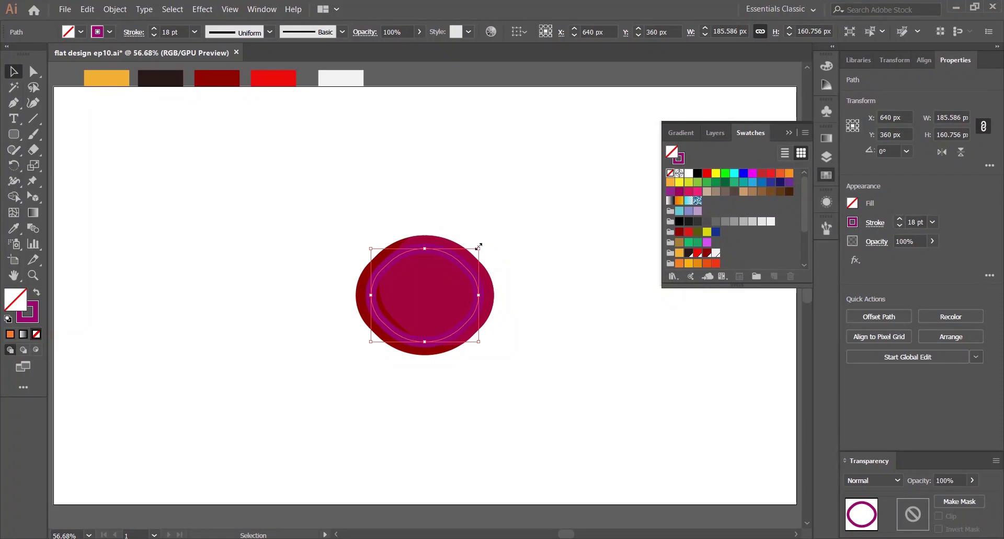
left_click_drag(478, 245, 472, 255)
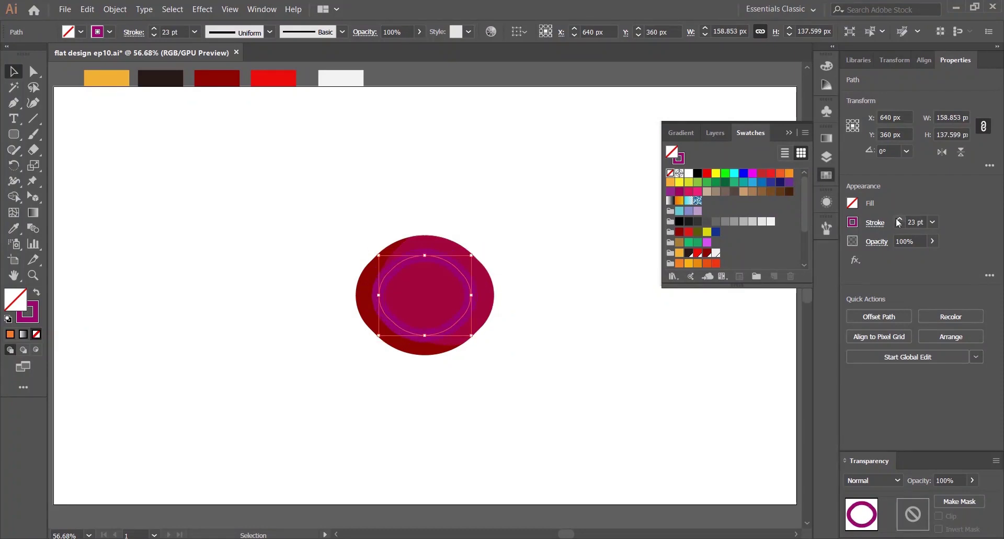
Delete the anchor points along the bottom and left of the purple ring with the Direct Selection tool.
key("a")
left_click(406, 327)
key("Delete")
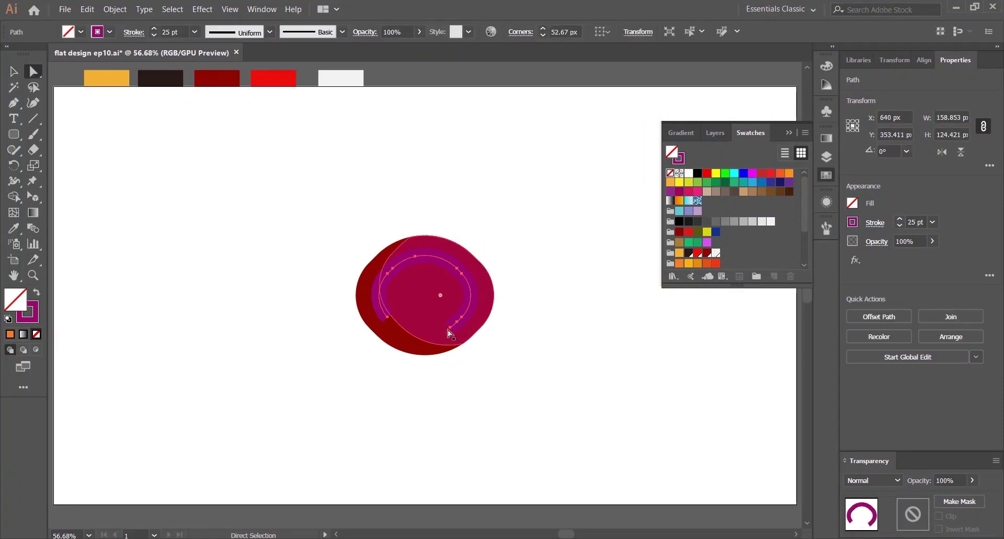
left_click(387, 317)
key("Delete")
left_click(387, 274)
key("Delete")
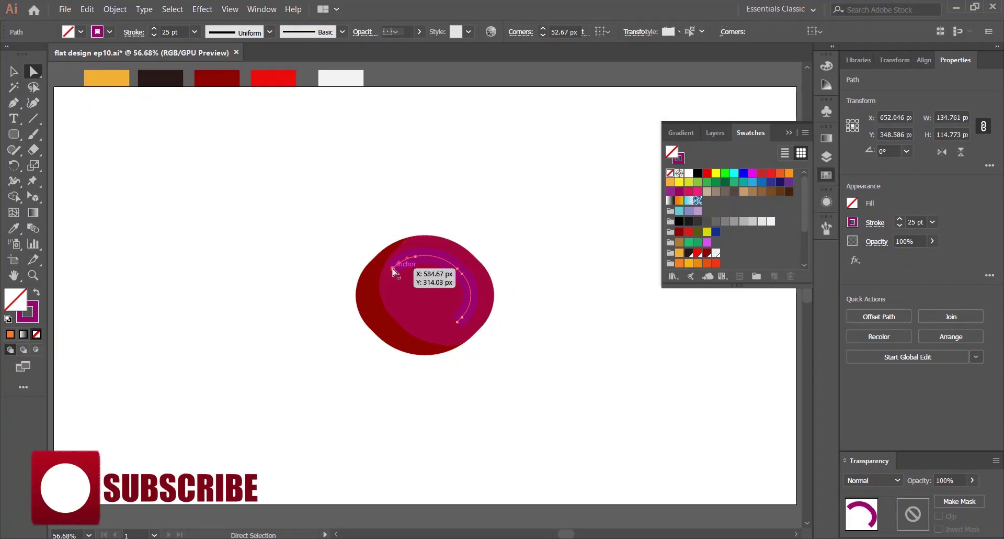
Trim the remaining purple path to a short highlight arc at the sphere's upper right and give it round caps.
left_click(393, 268)
key("Delete")
left_click_drag(457, 325, 467, 314)
key("Delete")
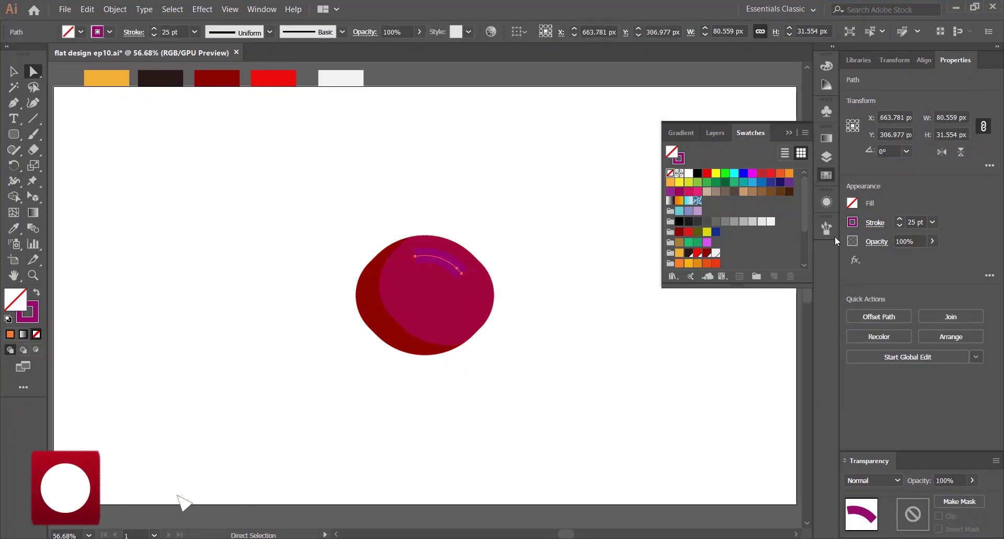
left_click(875, 223)
left_click(571, 268)
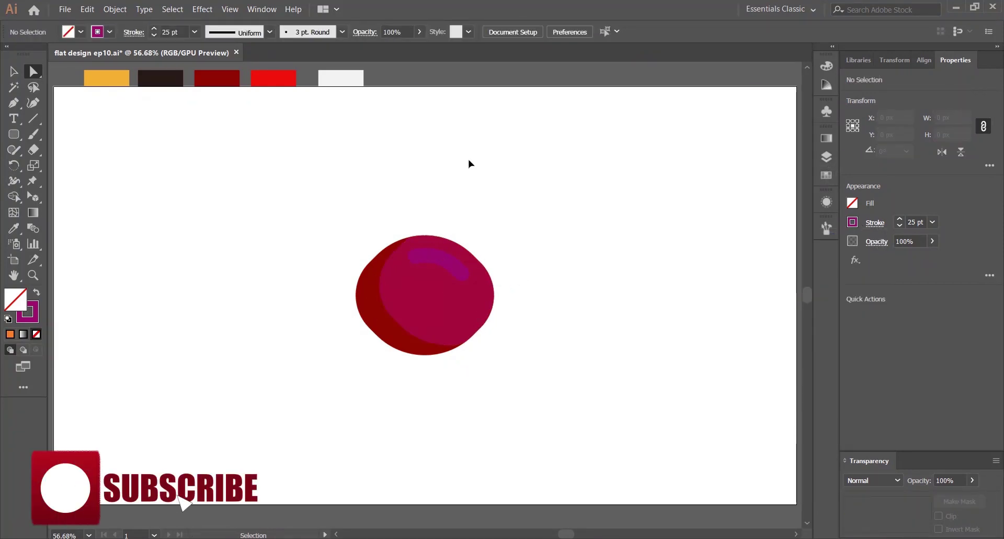
Select the base, crimson shape and purple highlight and group them as one sphere.
left_click_drag(515, 371, 518, 374)
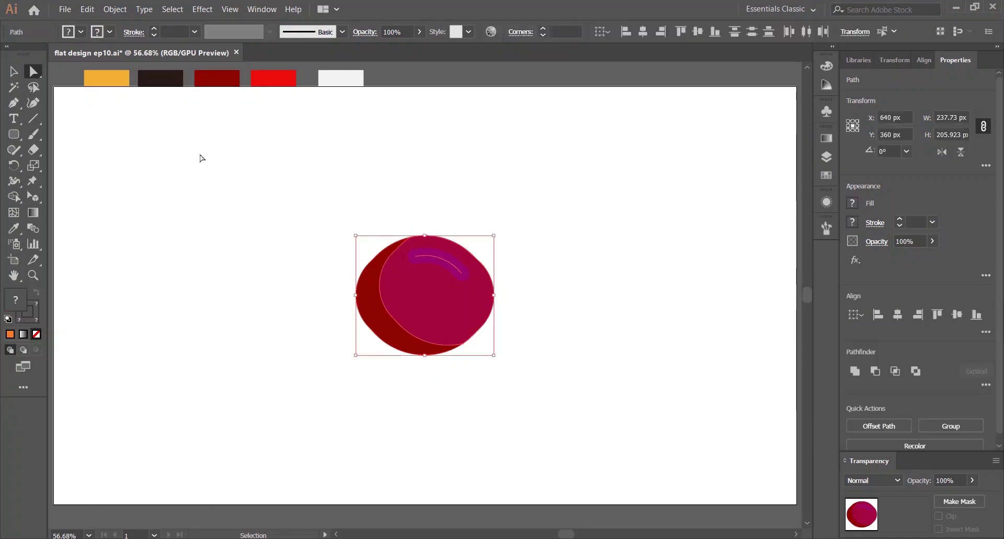
left_click(13, 72)
left_click(274, 219)
left_click_drag(237, 224, 534, 391)
key("ctrl+g")
left_click(302, 229)
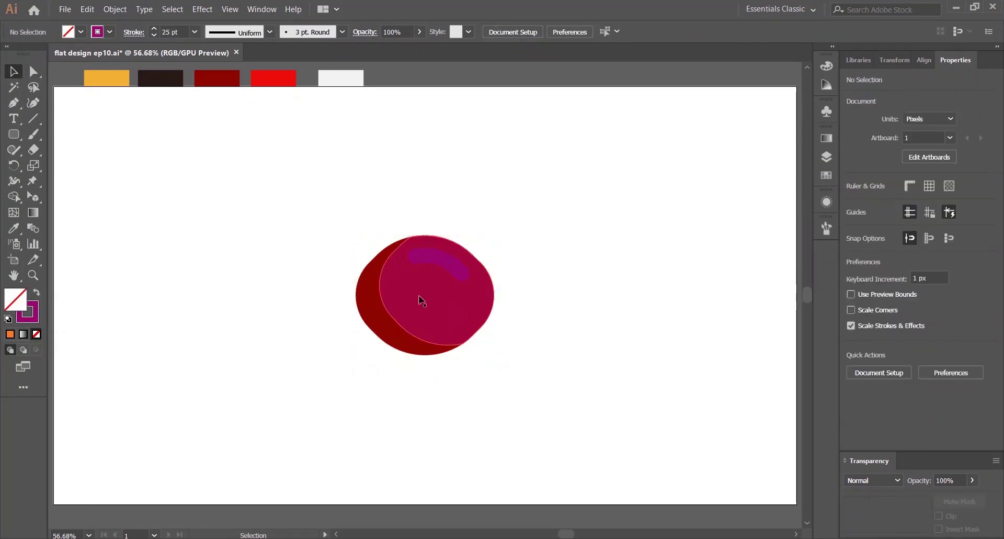
Duplicate the sphere to the lower left and send the copy behind the original.
left_click_drag(421, 299, 313, 340)
right_click(328, 306)
left_click(510, 476)
left_click(451, 401)
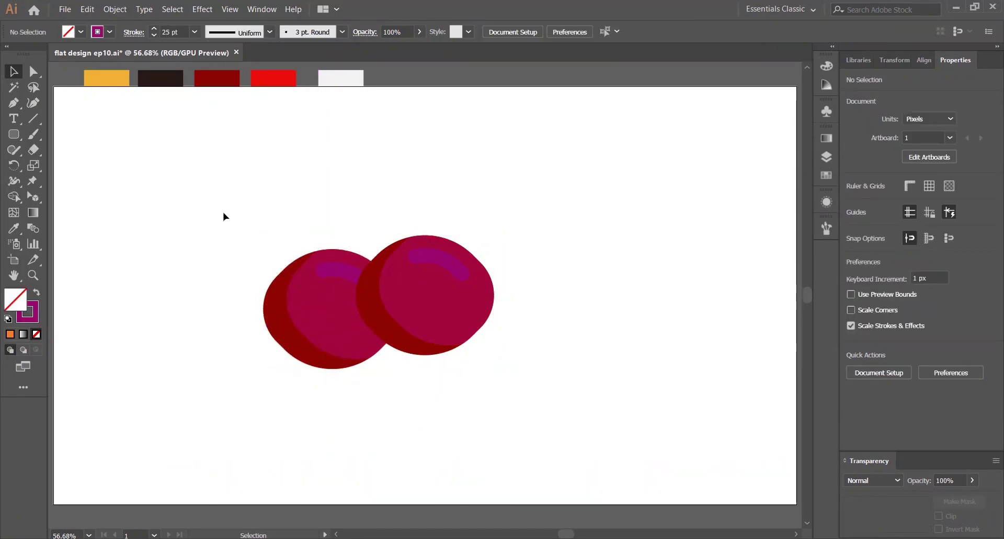
Select both spheres and scale them down together proportionally.
left_click_drag(224, 212, 418, 306)
left_click_drag(423, 307, 433, 307)
left_click(239, 208)
left_click_drag(239, 207, 422, 385)
left_click_drag(505, 235, 480, 249)
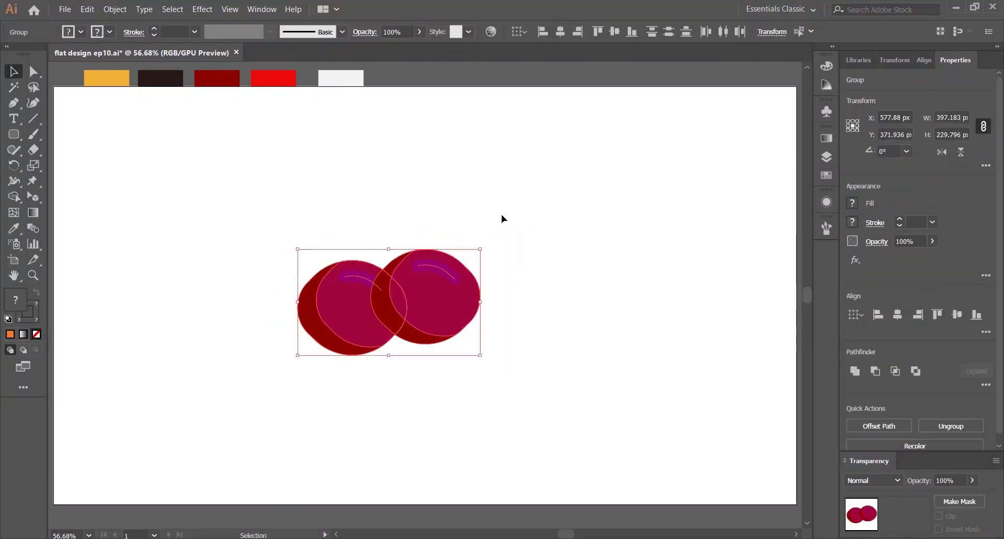
left_click(502, 217)
Draw a rounded square about 257 px wide beside the spheres and fill it with their dark red.
left_click(13, 134)
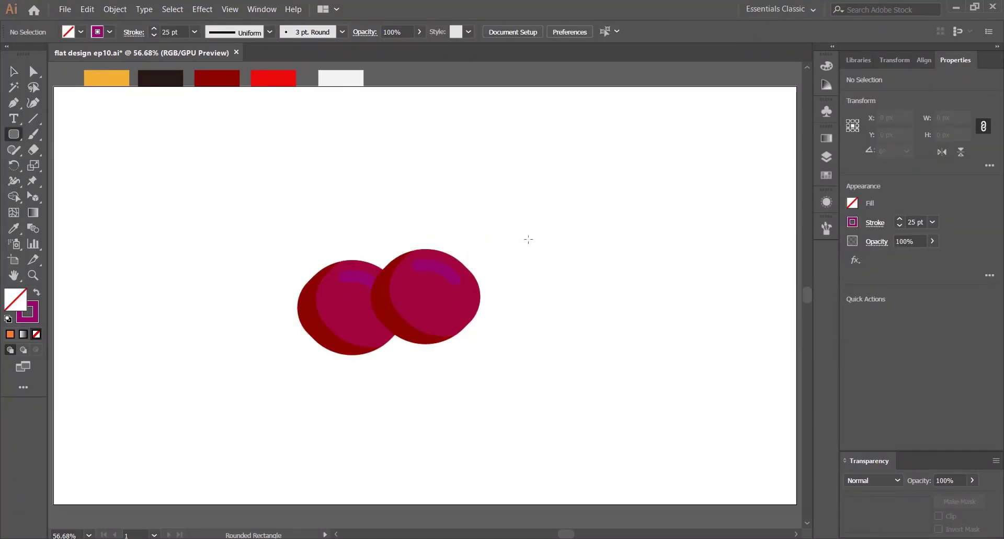
left_click_drag(516, 216, 665, 365)
key("shift+x")
key("i")
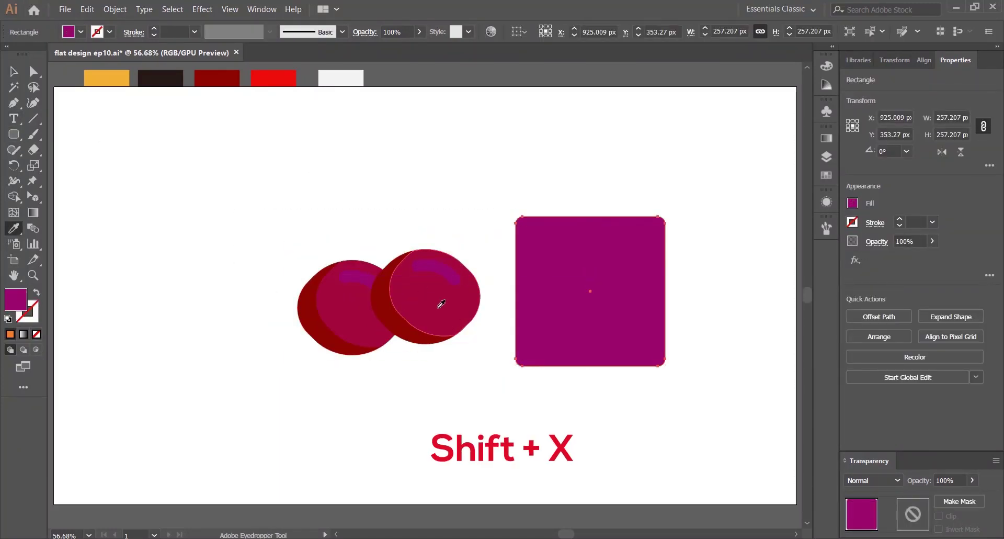
left_click(402, 318)
key("v")
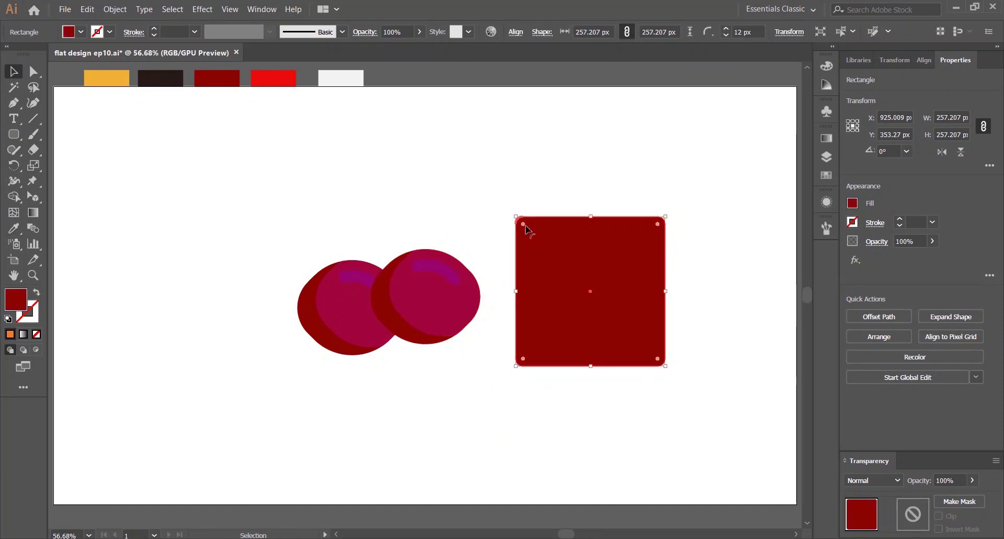
Round the large square's four corners by differing amounts and move it left to overlap the right sphere.
left_click_drag(523, 224, 563, 271)
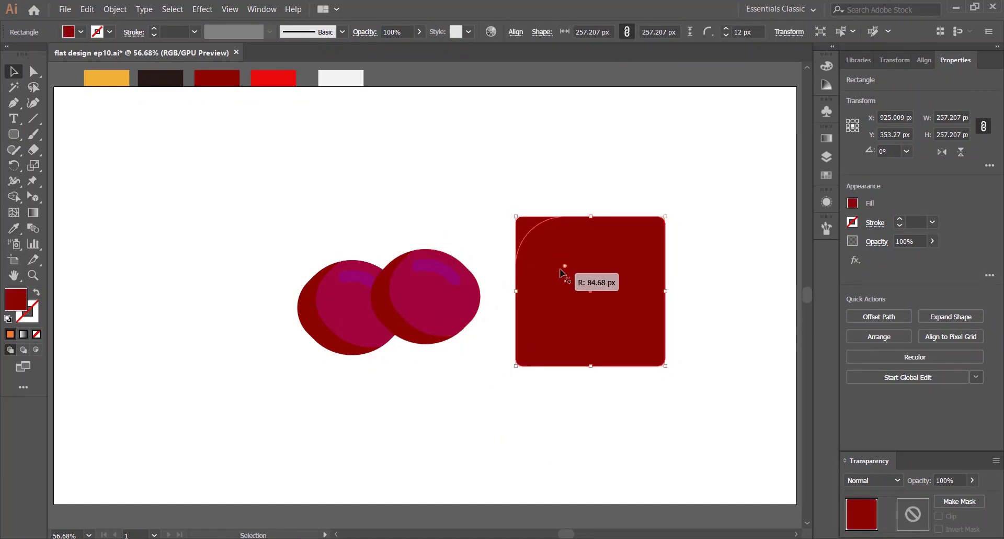
left_click_drag(524, 359, 646, 312)
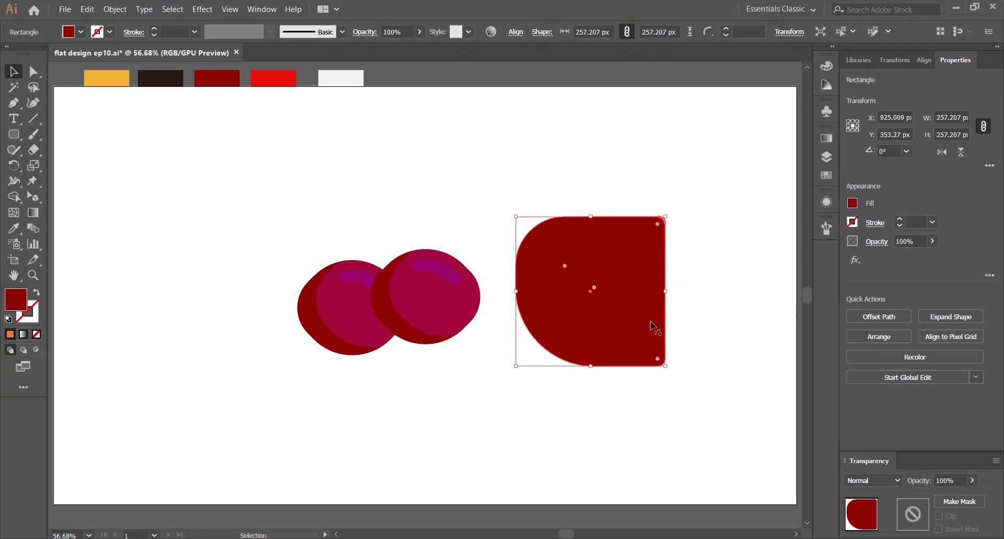
left_click_drag(659, 361, 622, 327)
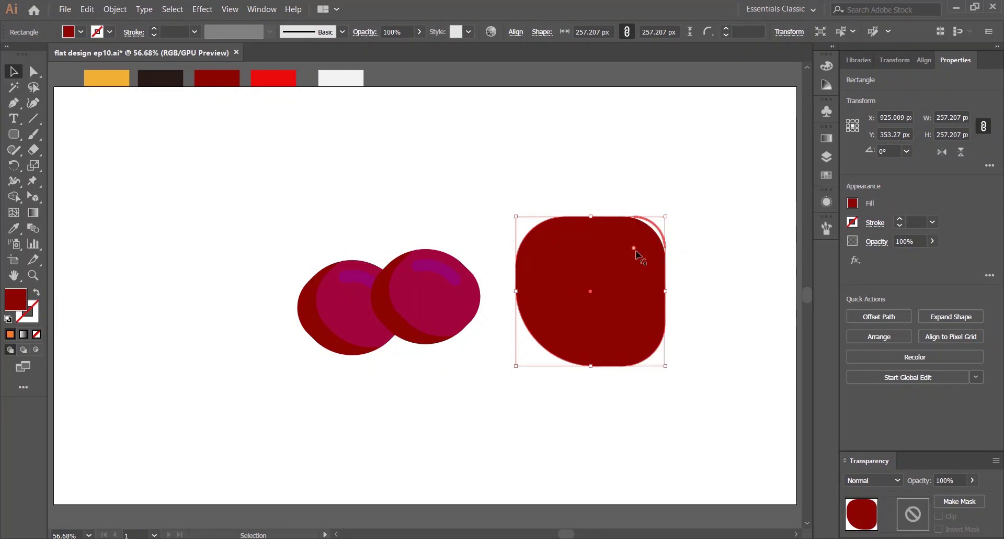
left_click_drag(643, 268, 538, 234)
left_click(592, 163)
left_click(536, 234, "shift")
left_click(535, 283)
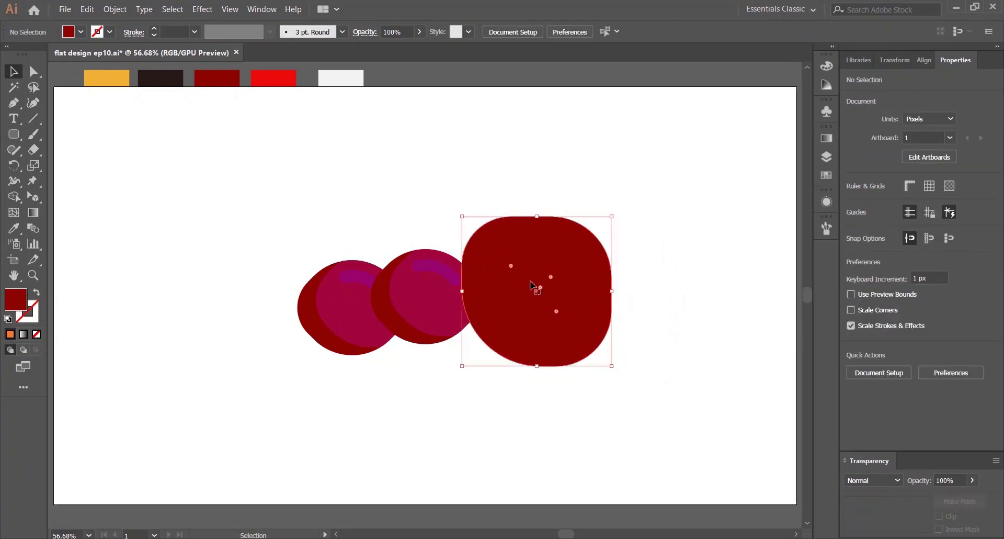
Duplicate the large dark red shape, scale the copy down and align it with the original's upper right.
left_click_drag(547, 265, 556, 253)
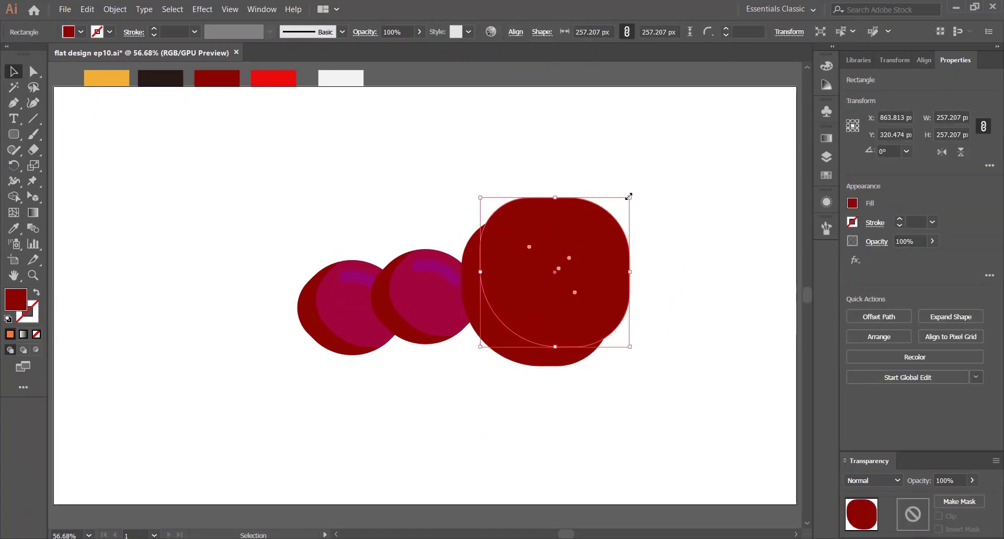
left_click_drag(629, 196, 621, 208)
left_click_drag(580, 249, 578, 243)
Recolour the smaller front copy with the crimson sampled from the right sphere.
key("i")
left_click(441, 297)
key("v")
left_click(433, 177)
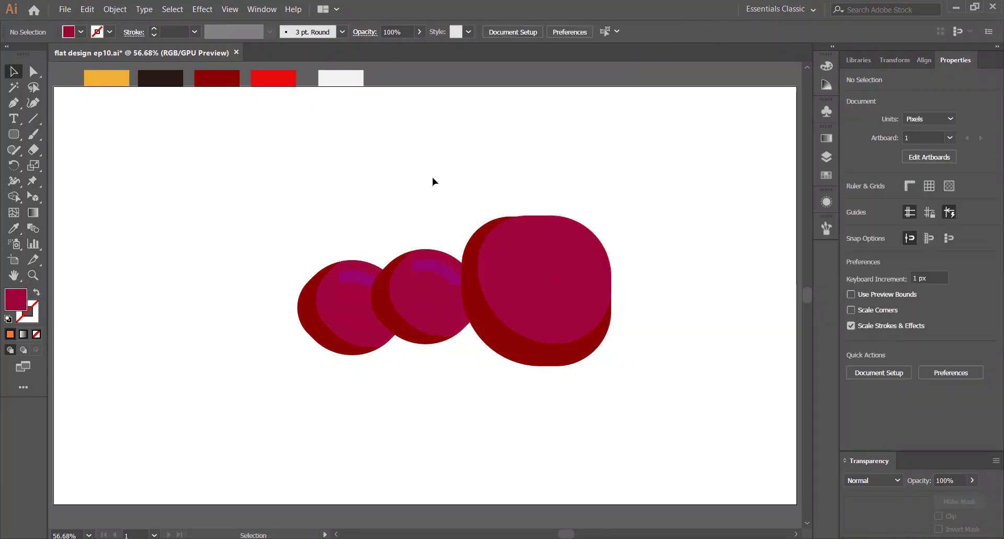
Reduce the rounding of the large crimson shape's lower-right corner and adjust its lower-left curve.
left_click(561, 251)
left_click(628, 147)
left_click(568, 256)
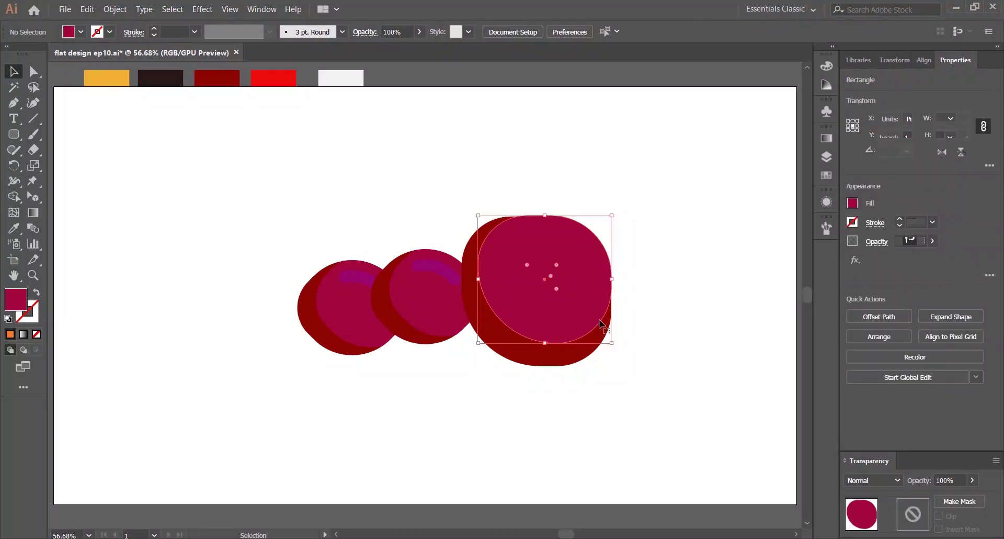
left_click_drag(571, 320, 571, 319)
left_click(638, 335)
left_click(550, 303)
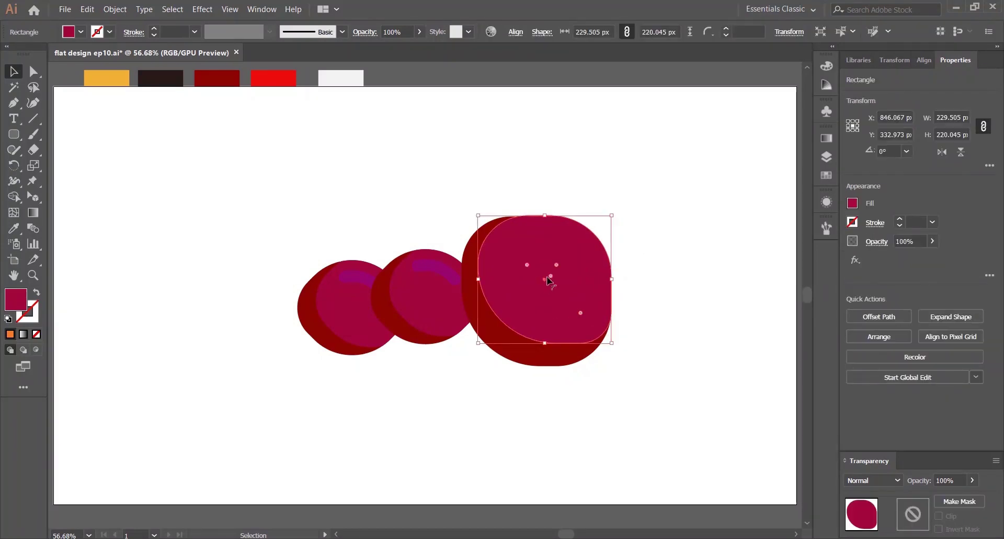
mouse_move(547, 290)
left_mouse_down()
mouse_move(559, 279)
mouse_move(549, 271)
mouse_move(540, 282)
left_mouse_up()
left_click(605, 164)
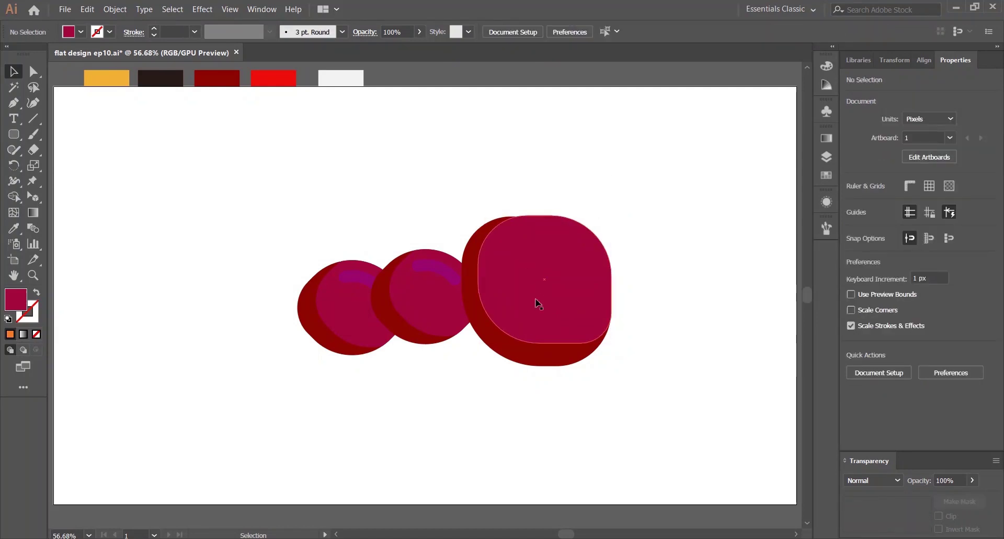
left_click(484, 234)
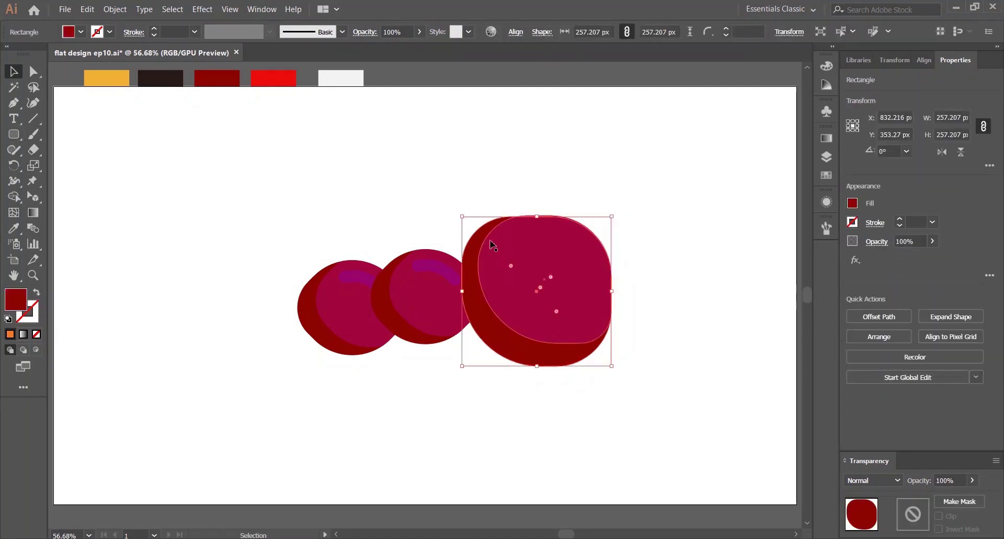
key("ctrl+c")
key("ctrl+f")
left_click_drag(461, 215, 479, 251)
key("Delete")
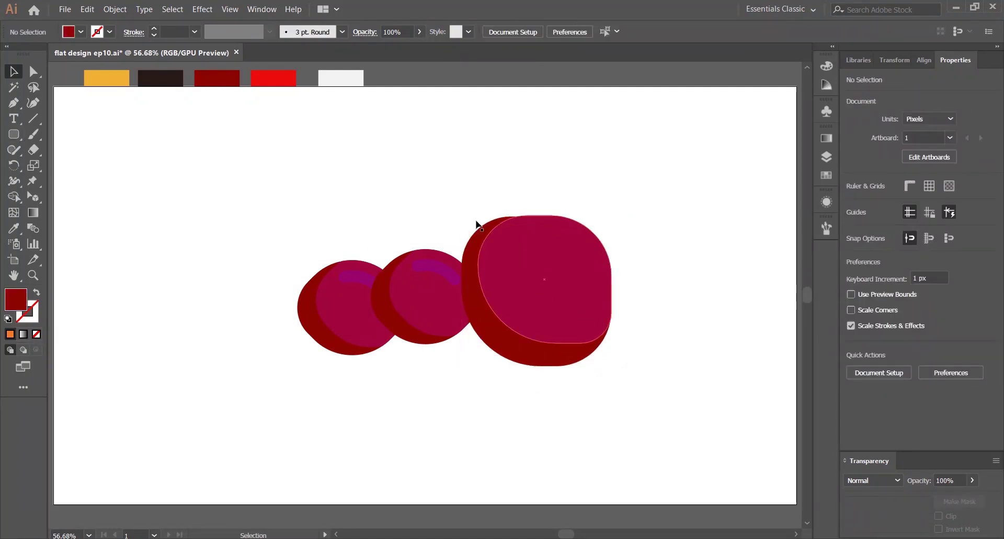
Draw a near-black rounded eye on the left side of the large crimson head, using the dark brown-black sampled from the palette.
left_click(12, 135)
key("i")
left_click(167, 79)
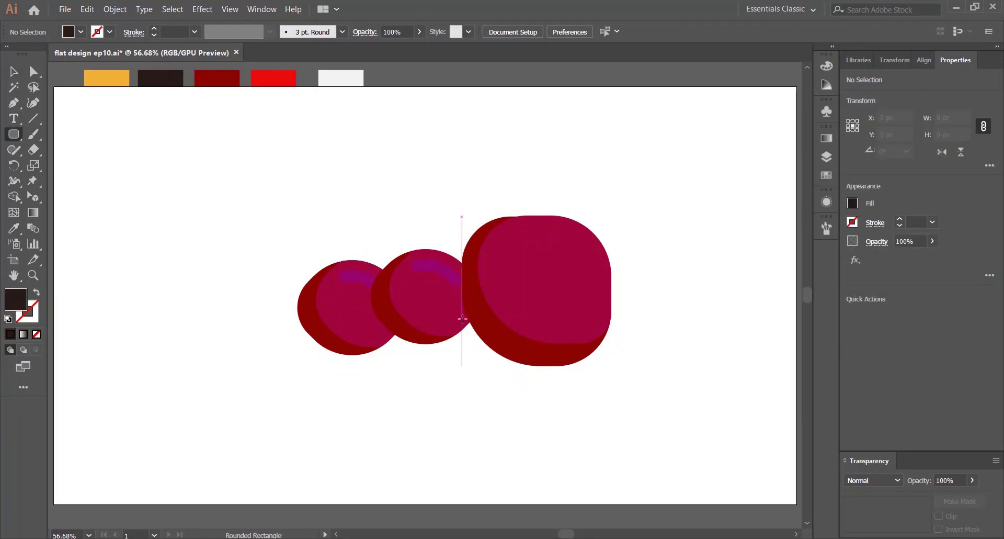
mouse_move(504, 266)
left_mouse_down()
mouse_move(539, 300)
mouse_move(517, 269)
mouse_move(429, 240)
left_mouse_up()
key("v")
left_click(670, 199)
Add a small yellow-orange circle as a highlight in the upper left of the dark eye, using the palette's yellow.
left_click(552, 204)
key("i")
left_click(108, 79)
key("v")
scroll(598, 286, "up", 4)
left_click_drag(14, 135, 76, 164)
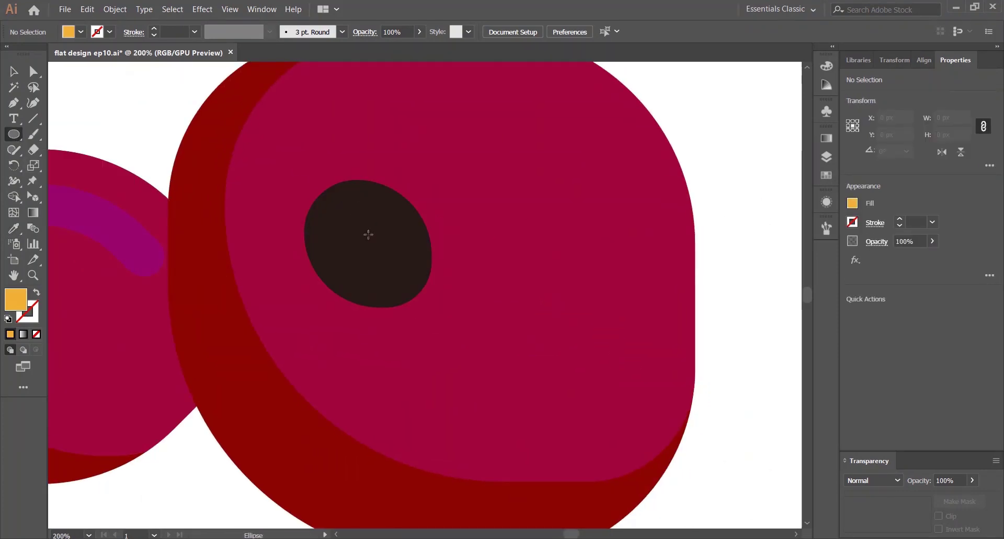
left_click_drag(368, 234, 384, 250)
key("v")
left_click(685, 122)
scroll(685, 120, "down", 3)
left_click_drag(573, 173, 468, 275)
scroll(465, 276, "up", 3)
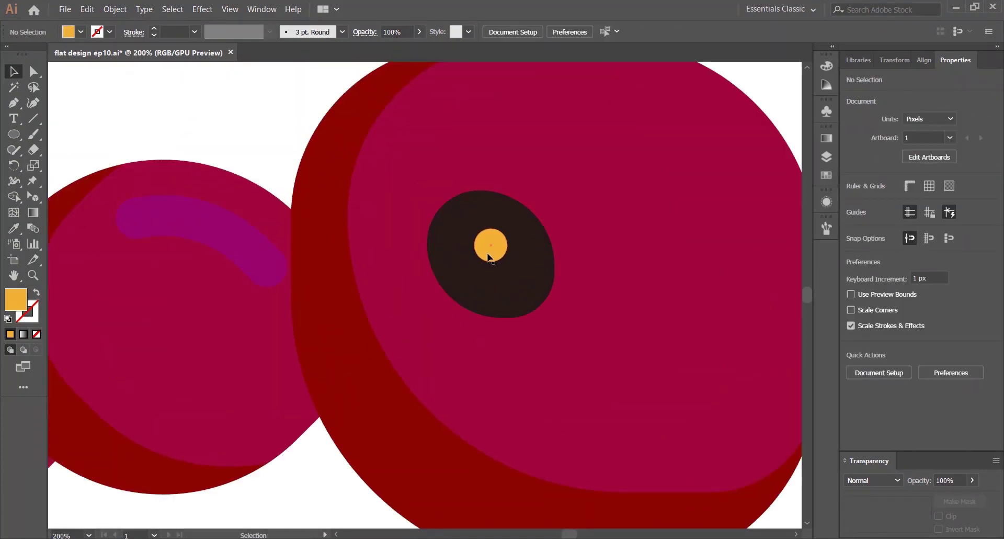
scroll(557, 114, "down", 5)
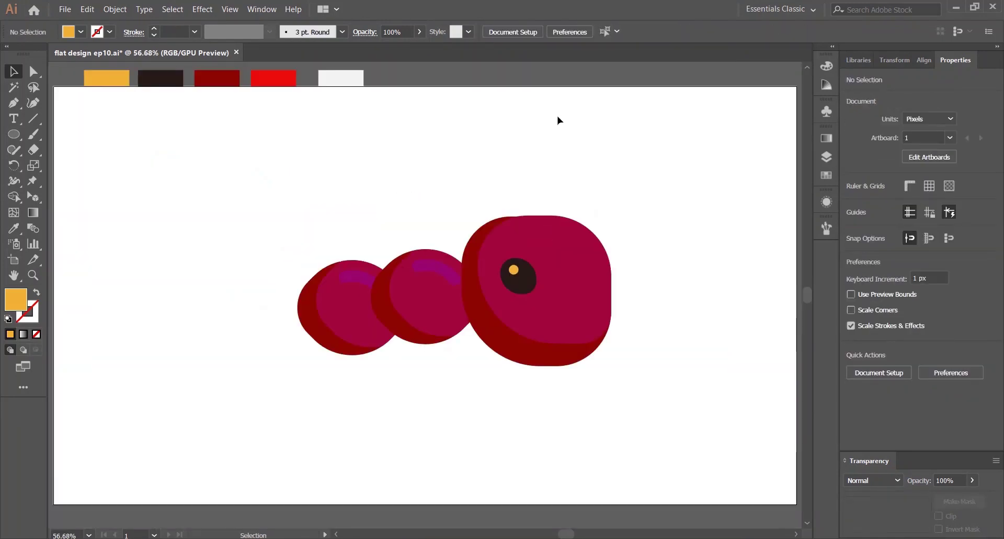
Draw a dark red ellipse about 60 by 48 px near the head's upper right as the antenna socket.
left_click_drag(582, 158, 562, 172)
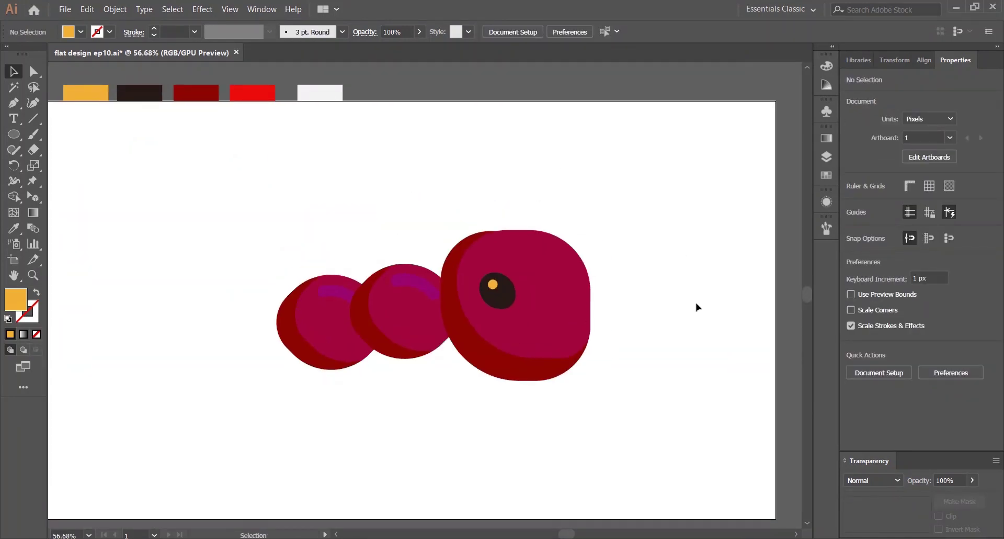
left_click(528, 366)
left_click(698, 269)
left_click(21, 138)
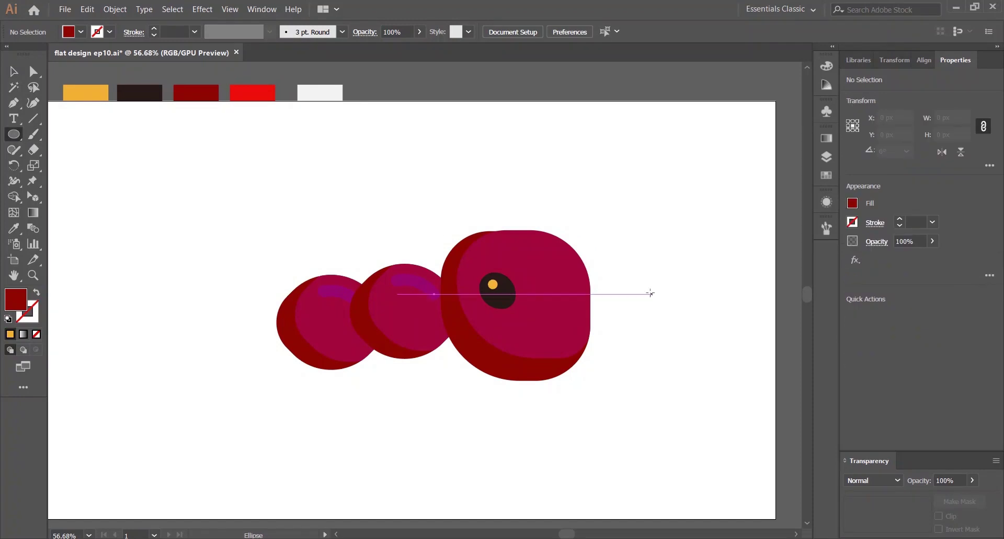
mouse_move(532, 247)
left_mouse_down()
mouse_move(569, 283)
mouse_move(552, 271)
mouse_move(540, 282)
left_mouse_up()
key("ctrl+z")
scroll(566, 268, "up", 2)
key("v")
left_click(646, 170)
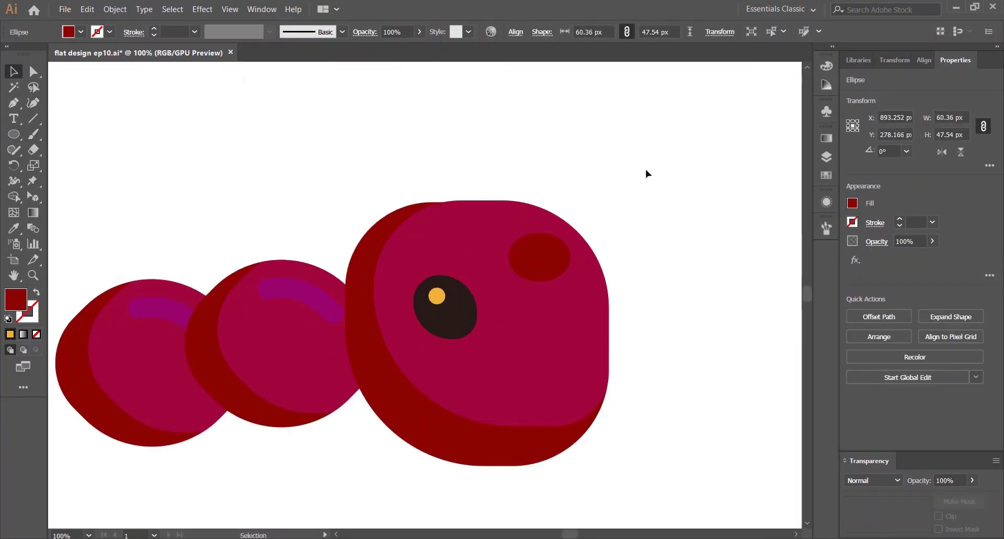
left_click_drag(550, 249, 499, 266)
scroll(544, 225, "down", 2)
left_click(561, 195)
Draw a bent antenna path from the socket's centre up and out to the right, and swap its dark red fill to the stroke.
left_click(168, 200)
left_click(18, 108)
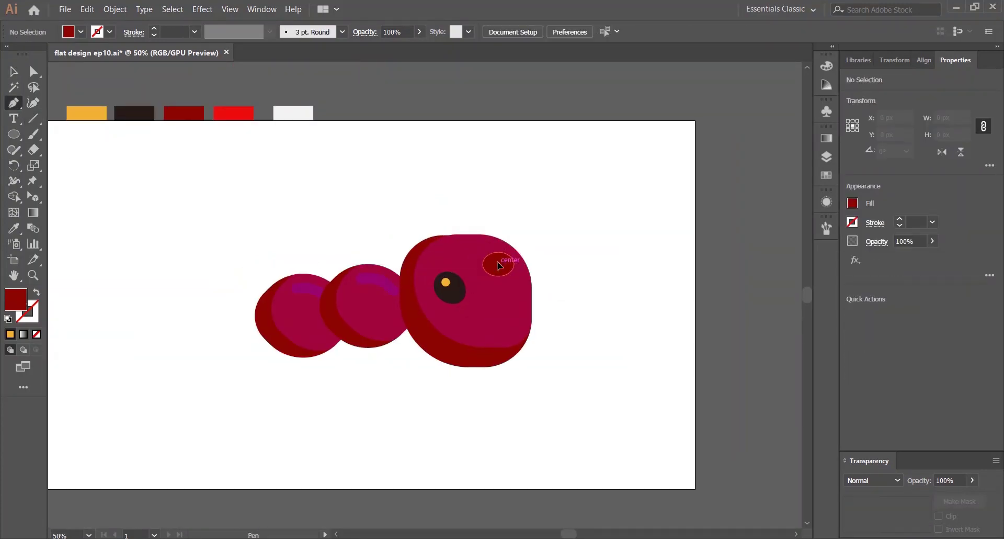
left_click(499, 266)
left_click(547, 204)
left_click_drag(628, 264, 638, 277)
key("v")
key("shift+x")
Thicken the antenna's stroke to 30 pt and give it rounded ends.
left_click(898, 220)
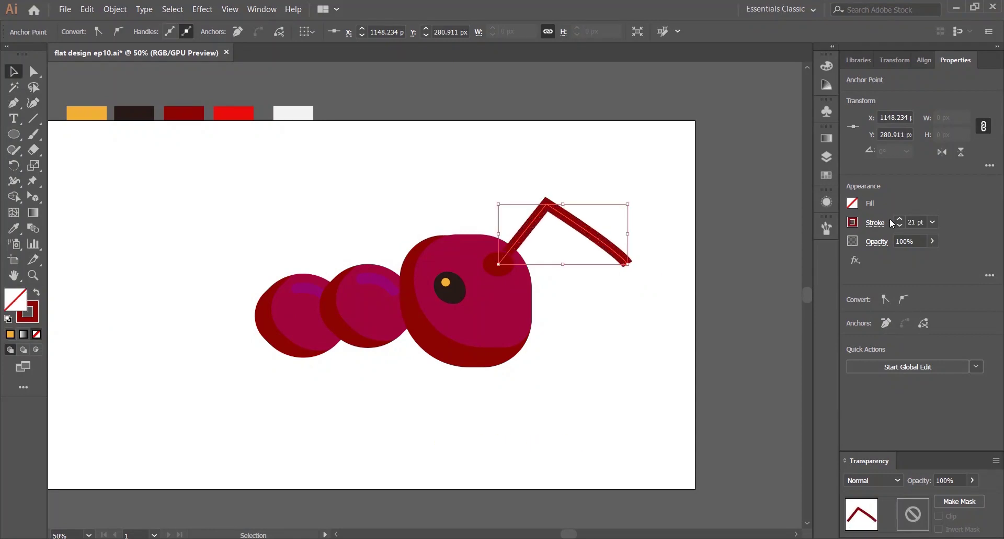
left_click(876, 222)
left_click(801, 258)
left_click(899, 218)
left_click(899, 218)
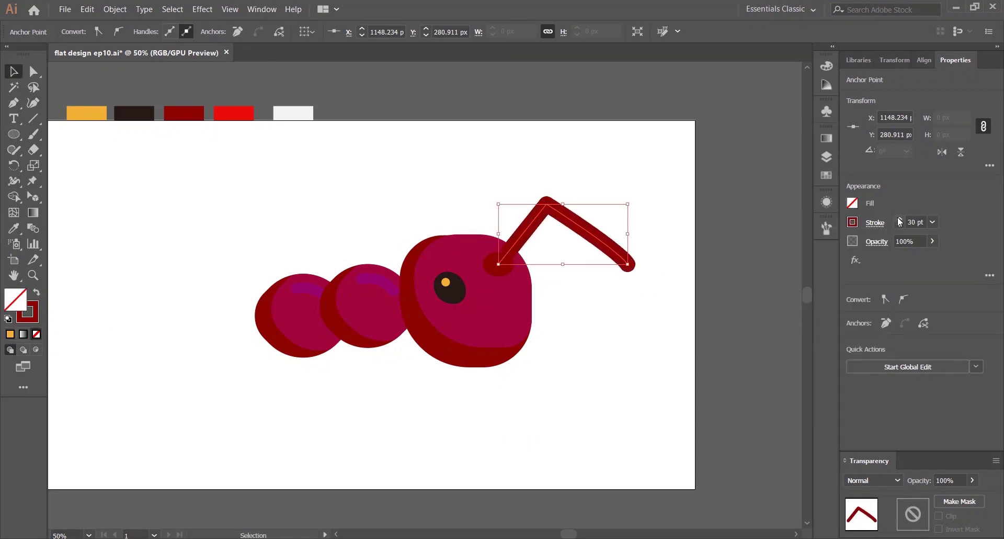
Recolour the antenna's stroke with the purple swatch from the last colour group.
left_click(828, 175)
scroll(715, 265, "down", 3)
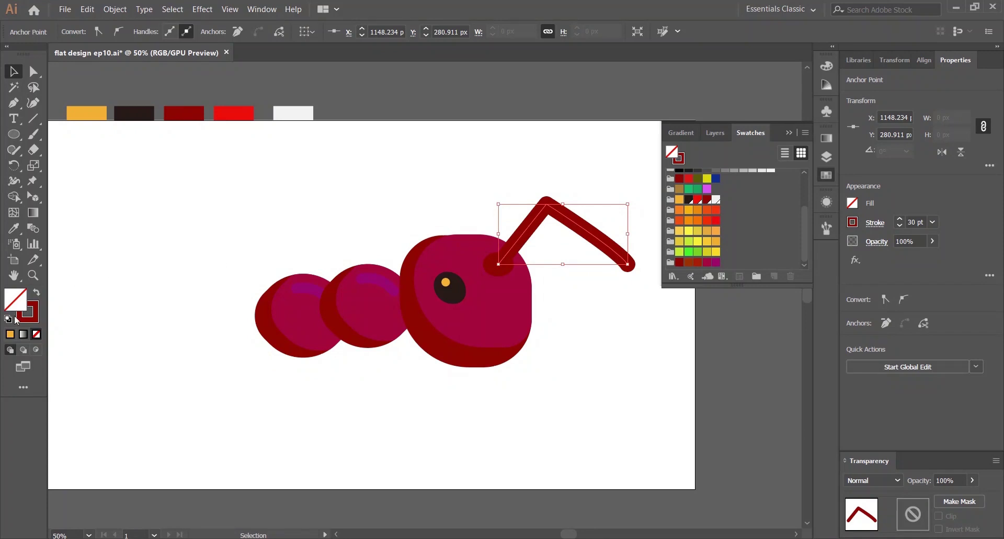
left_click(20, 318)
left_click(827, 175)
left_click(717, 262)
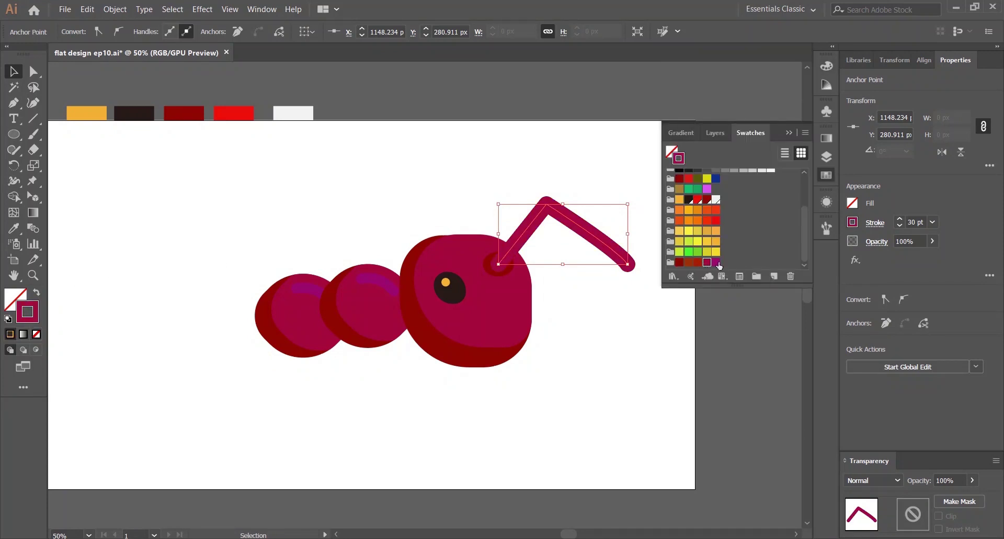
left_click(696, 262)
left_click(646, 301)
key("ctrl+z")
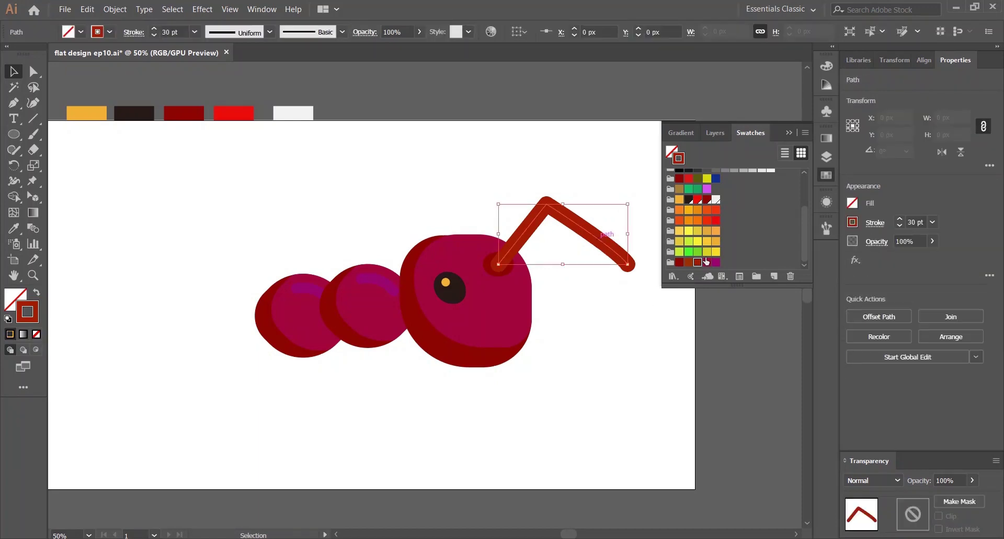
left_click(607, 278)
left_click(596, 241)
left_click(581, 278)
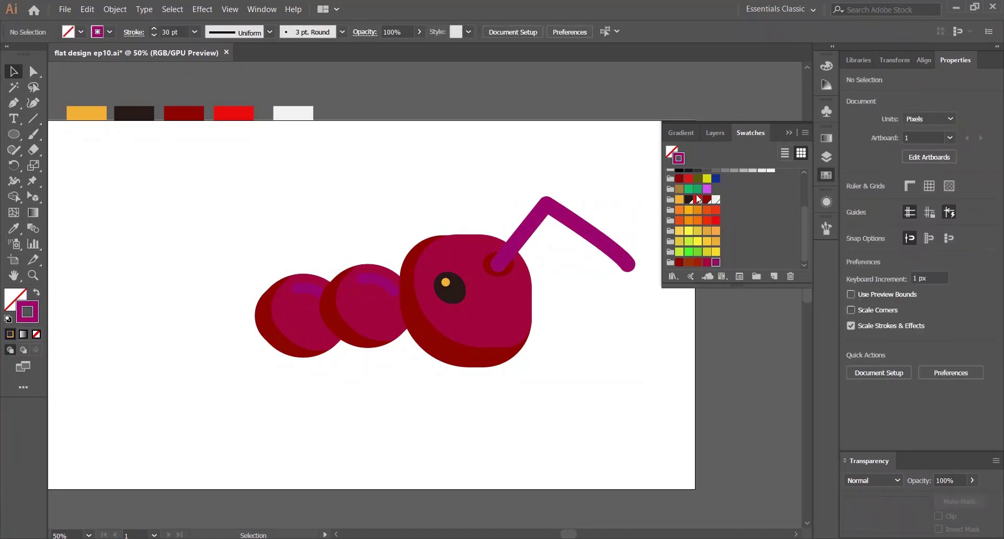
Base the Color Guide on the antenna's purple and choose the Shades harmony rule.
left_click(827, 66)
left_click(713, 65)
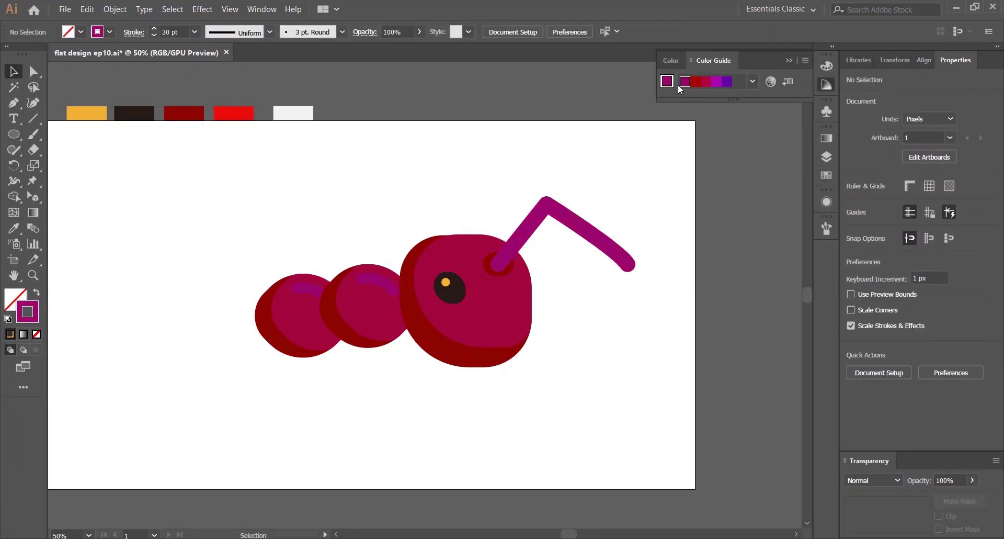
left_click(824, 175)
left_click(826, 84)
left_click(752, 81)
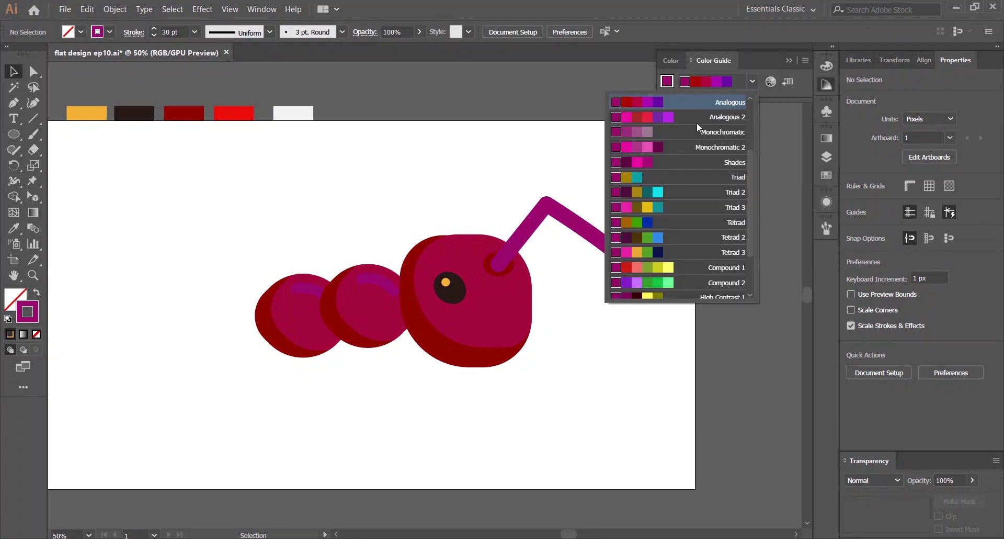
left_click(695, 162)
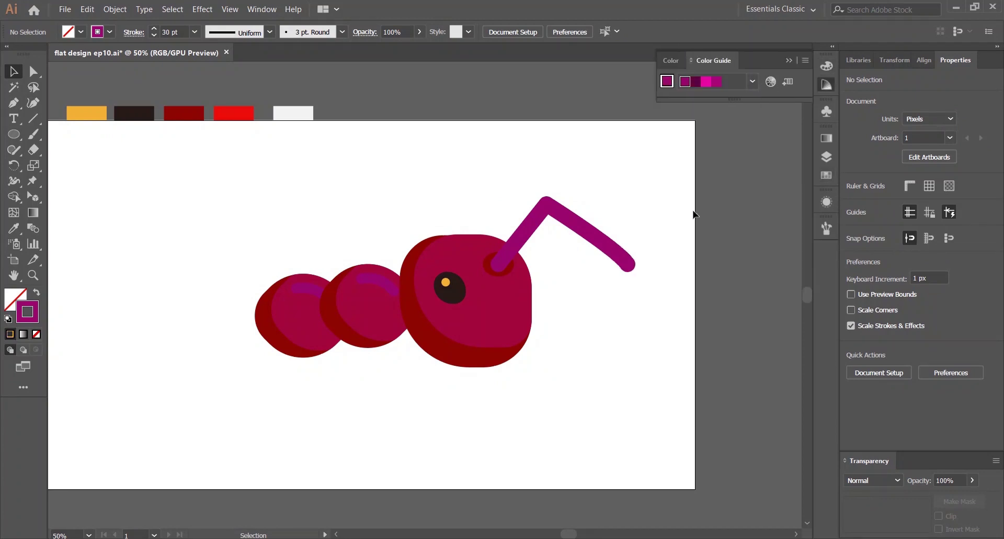
Copy the antenna in place in front, delete the copy's outer end point and recolour the remaining segment dark purple.
left_click(509, 239)
key("ctrl+1")
key("ctrl+c")
key("ctrl+f")
key("a")
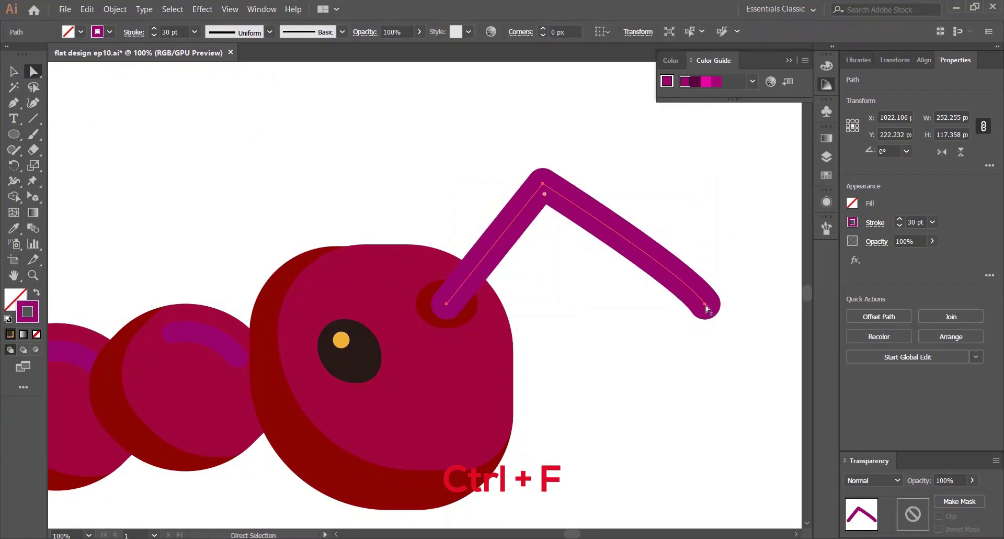
left_click(706, 308)
key("Delete")
left_click(697, 83)
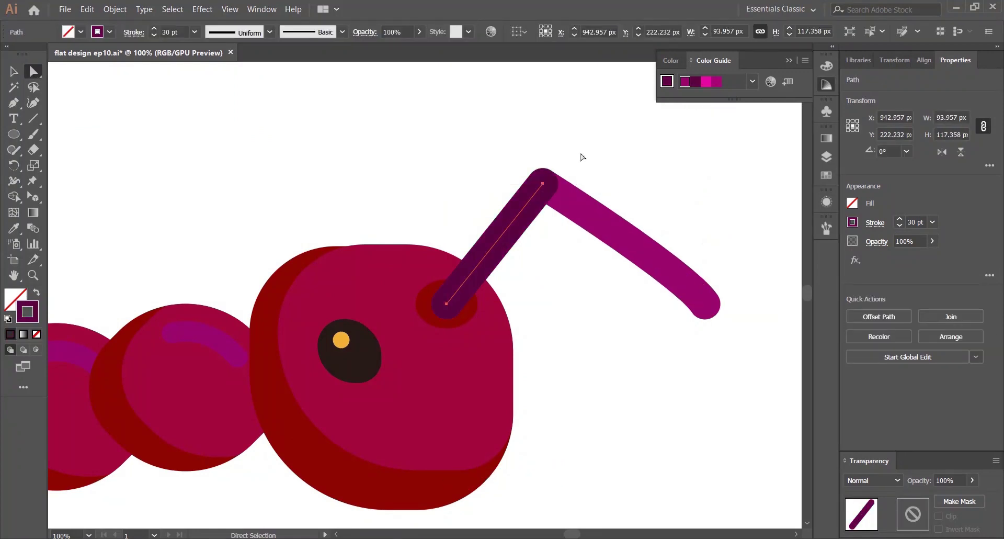
left_click(14, 103)
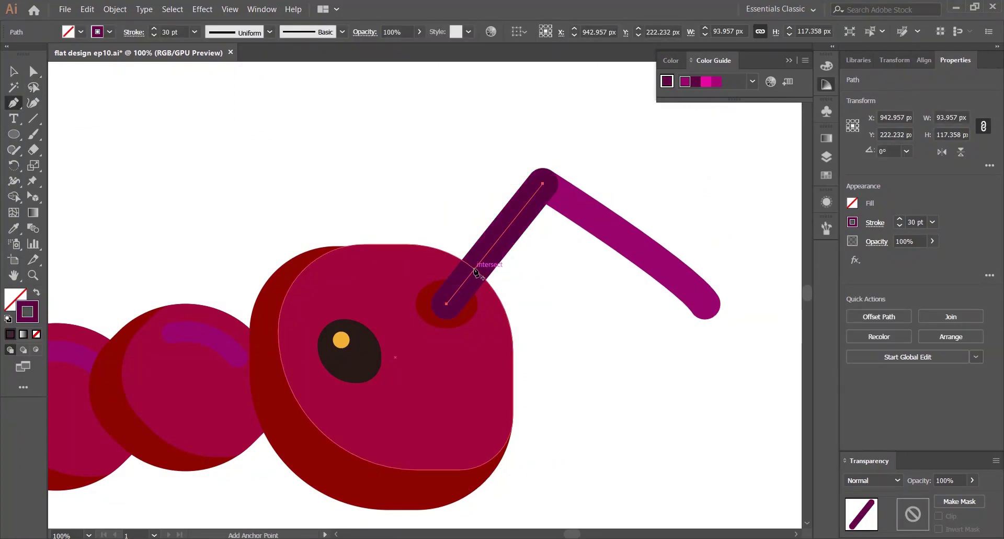
left_click(482, 262)
key("i")
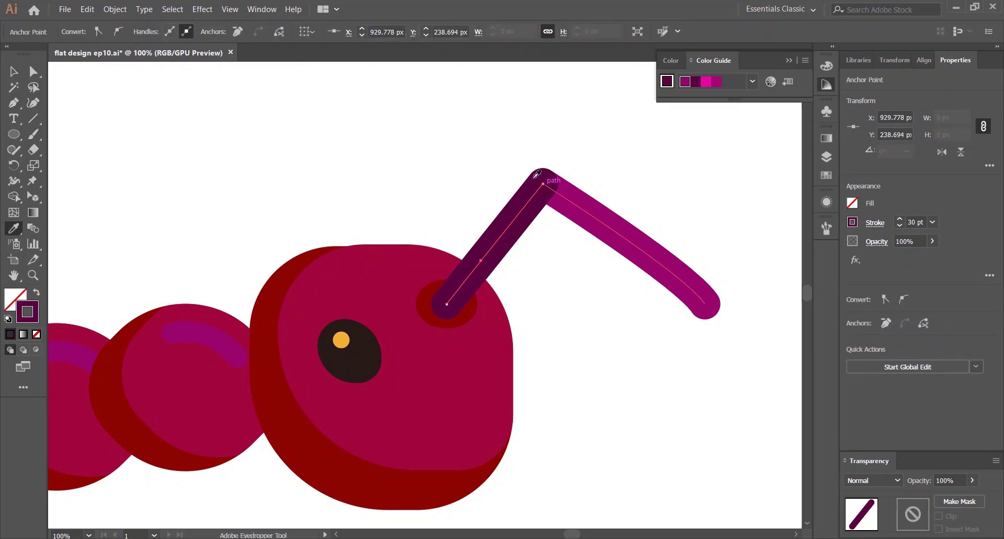
left_click(543, 184)
key("Delete")
left_click(448, 141)
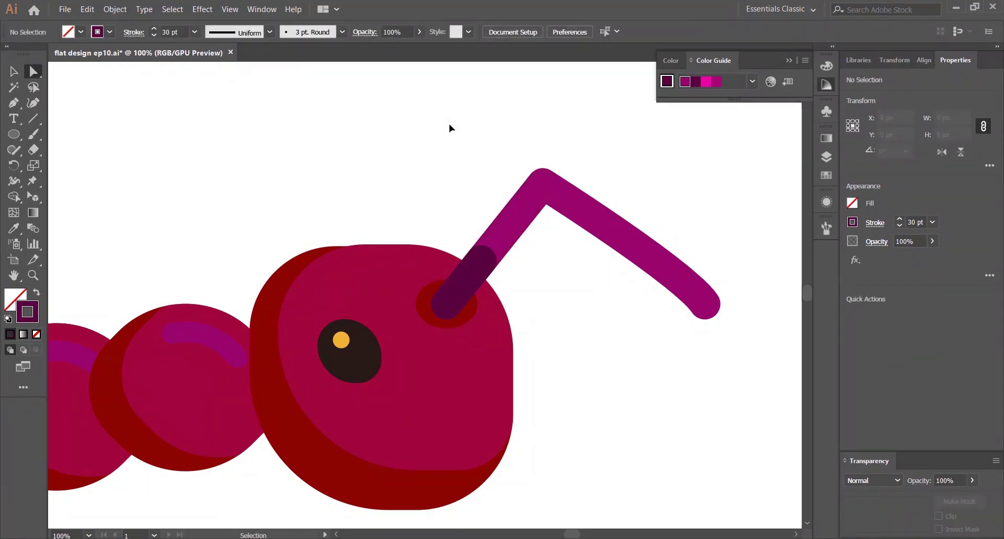
key("ctrl+z")
Shorten the dark purple segment by adding an anchor point partway up it and deleting its upper end point.
left_click(16, 103)
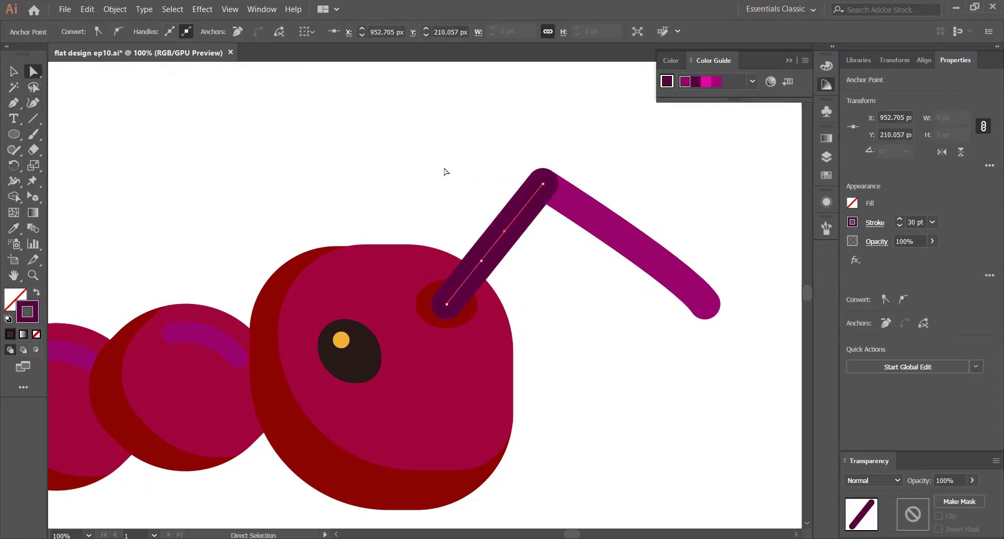
key("Delete")
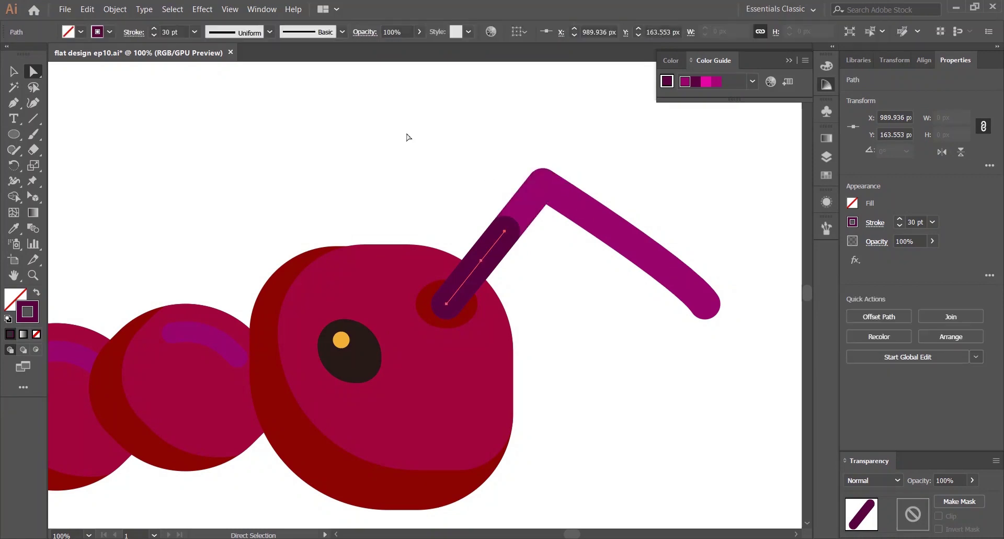
left_click(407, 135)
key("v")
key("ctrl+0")
left_click(835, 84)
key("v")
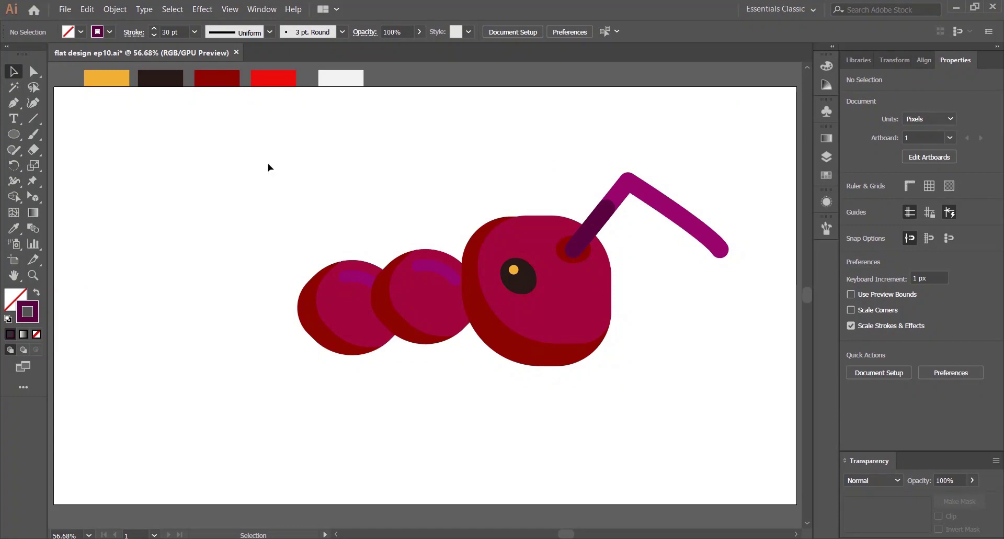
Scale down the dark red socket ellipse and keep it centred around the antenna's base.
left_click(565, 260)
scroll(561, 248, "up", 3)
left_click_drag(650, 231, 642, 238)
left_click_drag(630, 267, 631, 270)
key("ctrl+0")
left_click(648, 240)
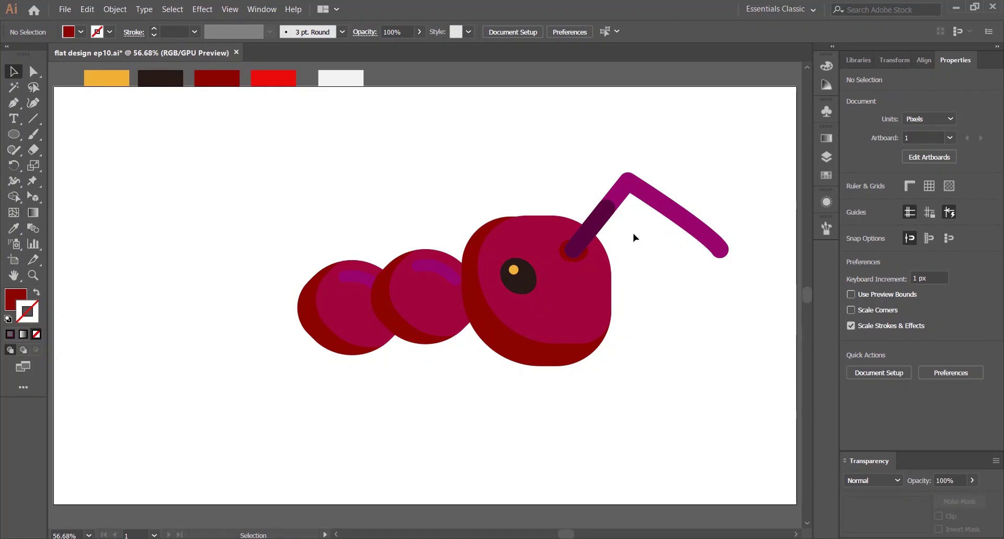
key("ctrl+1")
left_click(448, 249)
left_click_drag(448, 249, 546, 244)
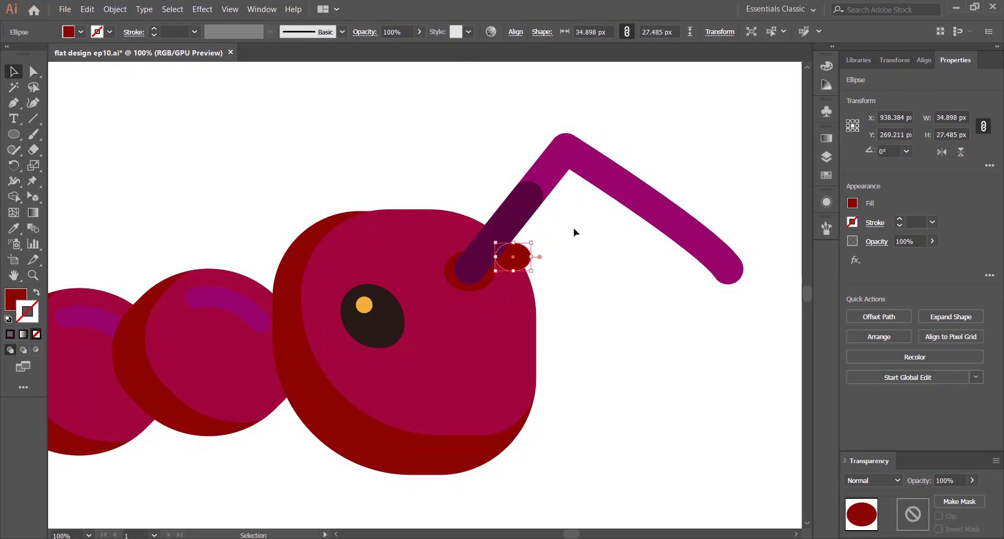
left_click(573, 229)
left_click(512, 261)
left_click(538, 265)
left_click(527, 265)
key("Delete")
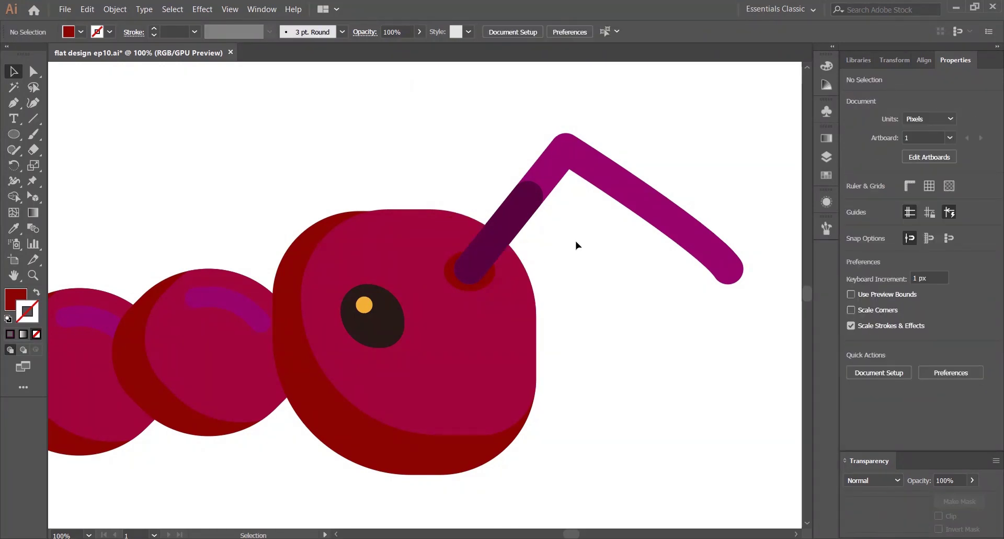
Draw a shorter bent antenna from beside the socket, below the first one, and match its stroke to the first antenna's purple style.
scroll(560, 229, "up", 1)
left_click_drag(560, 228, 473, 262)
scroll(473, 262, "down", 2)
left_click(15, 104)
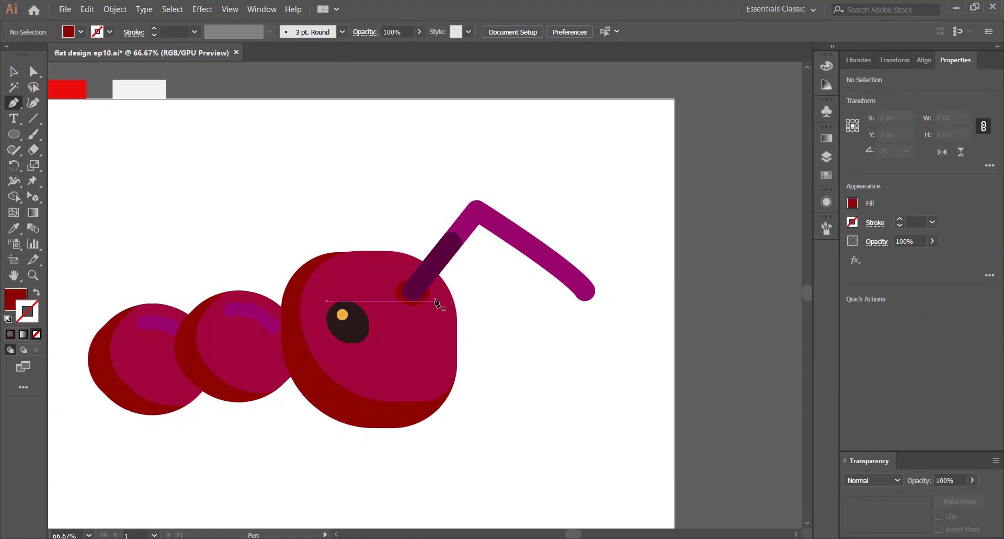
left_click(432, 291)
left_click(477, 253)
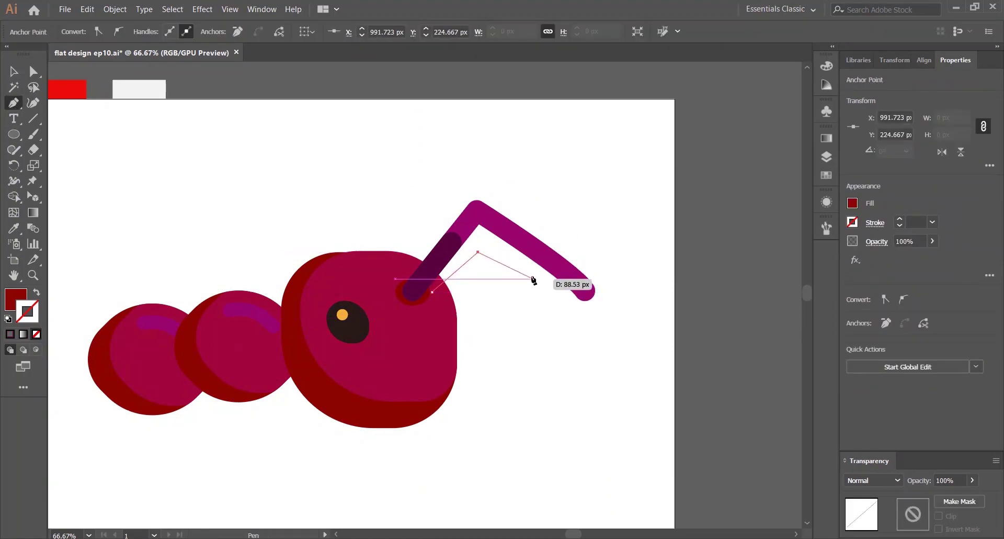
left_click_drag(534, 279, 549, 289)
key("alt")
left_click(544, 242)
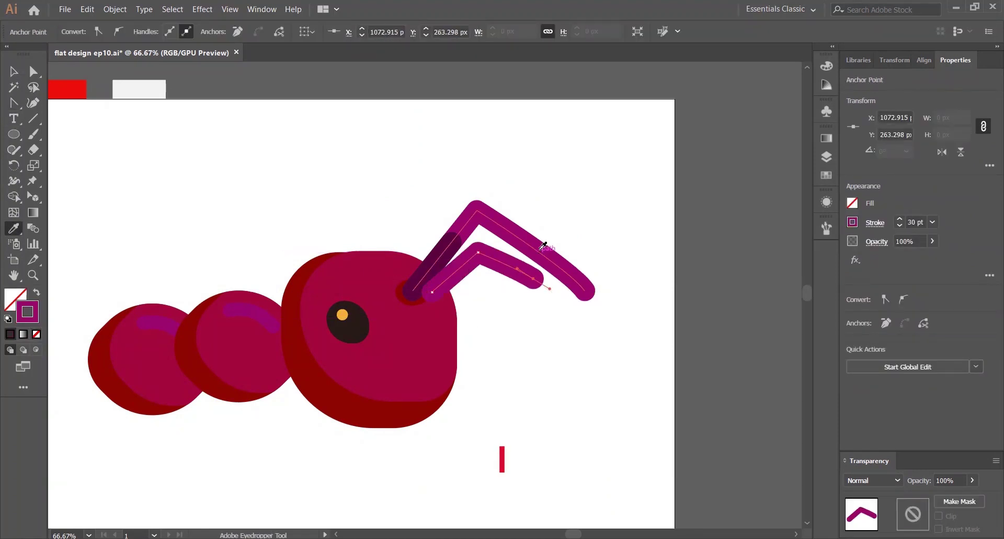
Send the shorter antenna behind the head and recolour its stroke with the dark purple shade.
key("v")
right_click(518, 266)
left_click(675, 480)
left_click(826, 65)
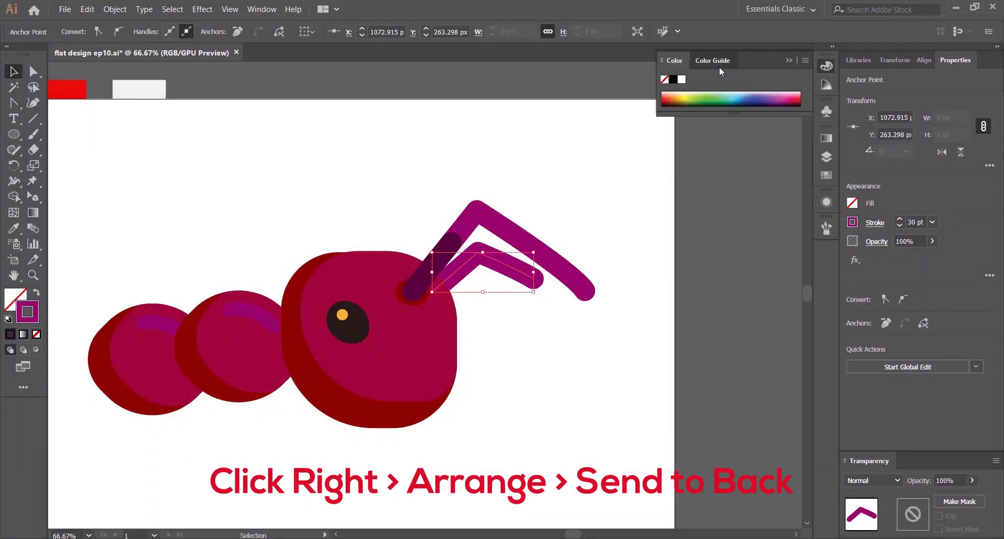
left_click(714, 60)
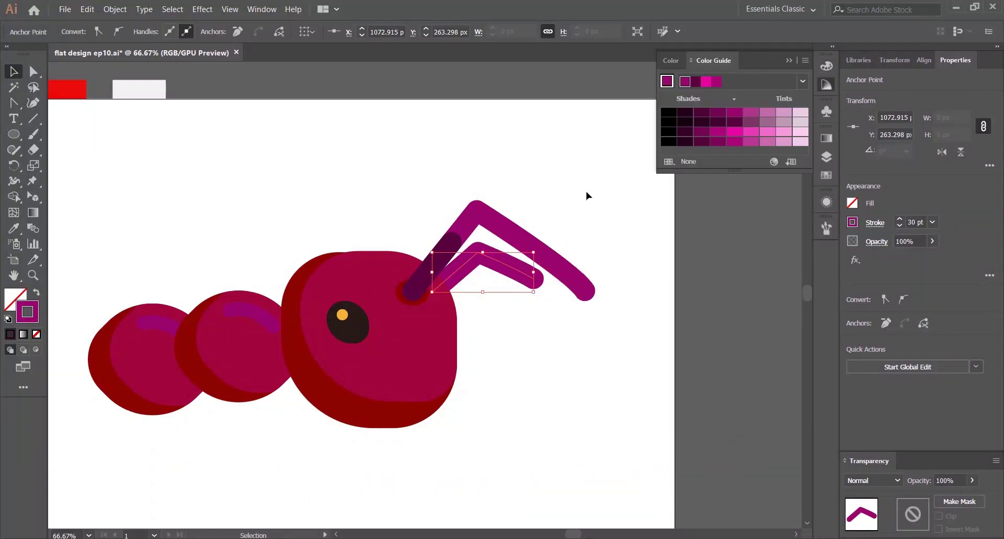
left_click(696, 83)
left_click(564, 150)
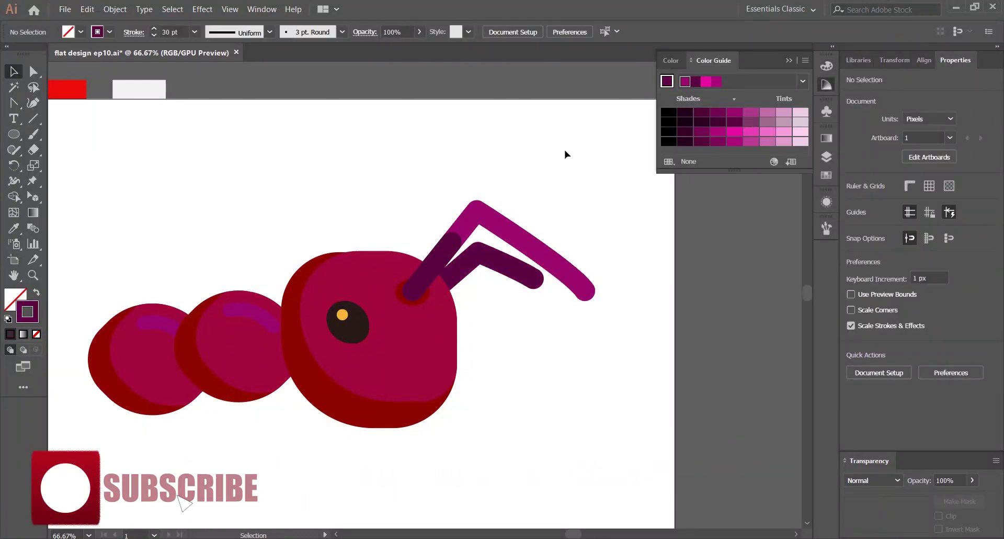
left_click(827, 84)
key("ctrl+0")
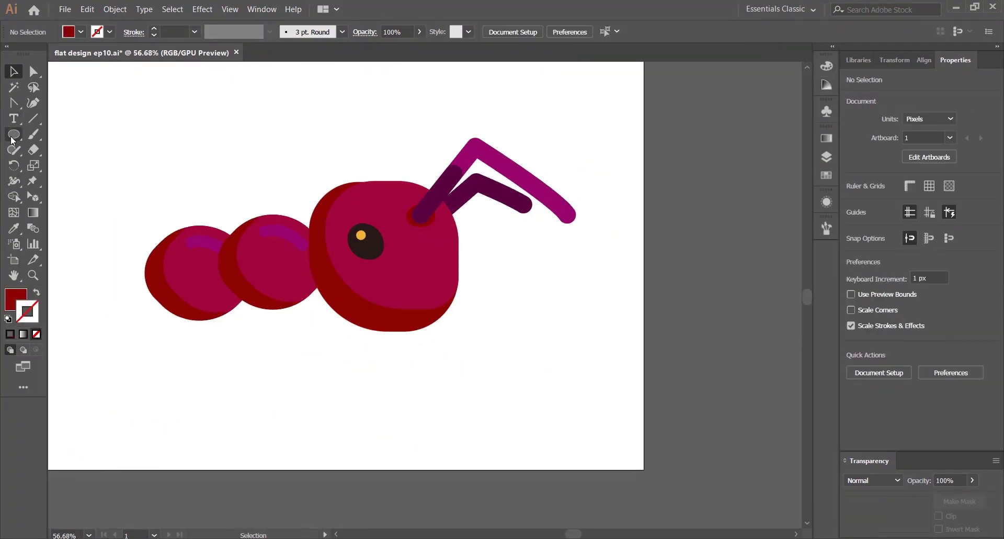
Draw a dark red circle about 58 px wide on the head's lower front edge.
left_click_drag(13, 141, 68, 162)
mouse_move(399, 287)
left_mouse_down()
mouse_move(434, 320)
mouse_move(423, 286)
mouse_move(415, 298)
left_mouse_up()
key("v")
left_click(469, 281)
Try several red and brown swatches as the new circle's fill.
left_click(826, 175)
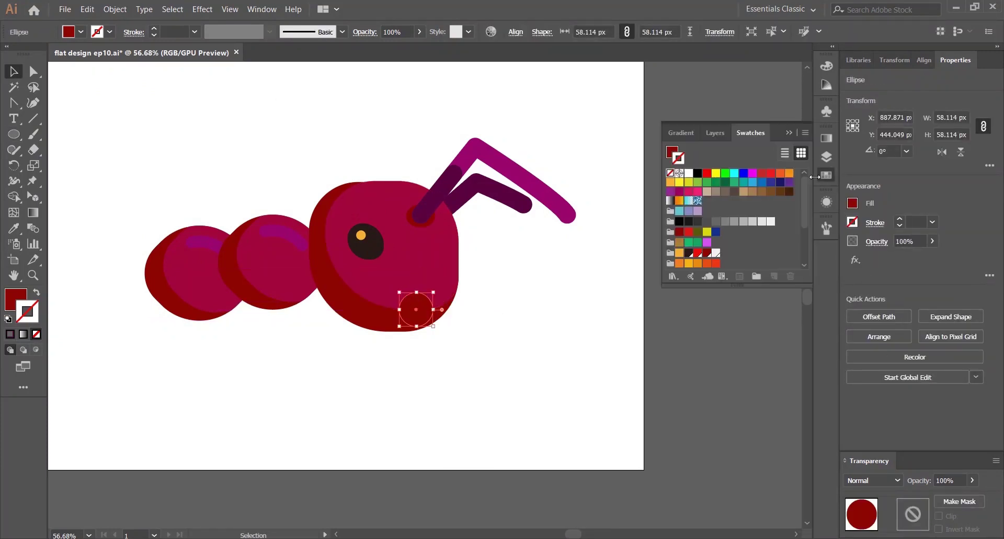
scroll(691, 254, "down", 3)
left_click(688, 253)
key("ctrl+z")
left_click(15, 302)
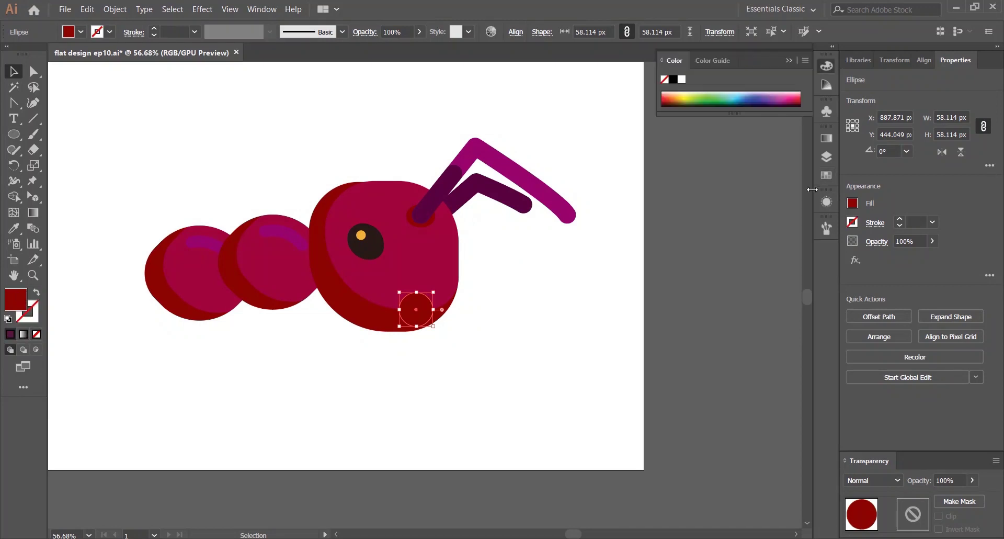
left_click(827, 175)
scroll(710, 247, "down", 3)
left_click(707, 252)
left_click(697, 253)
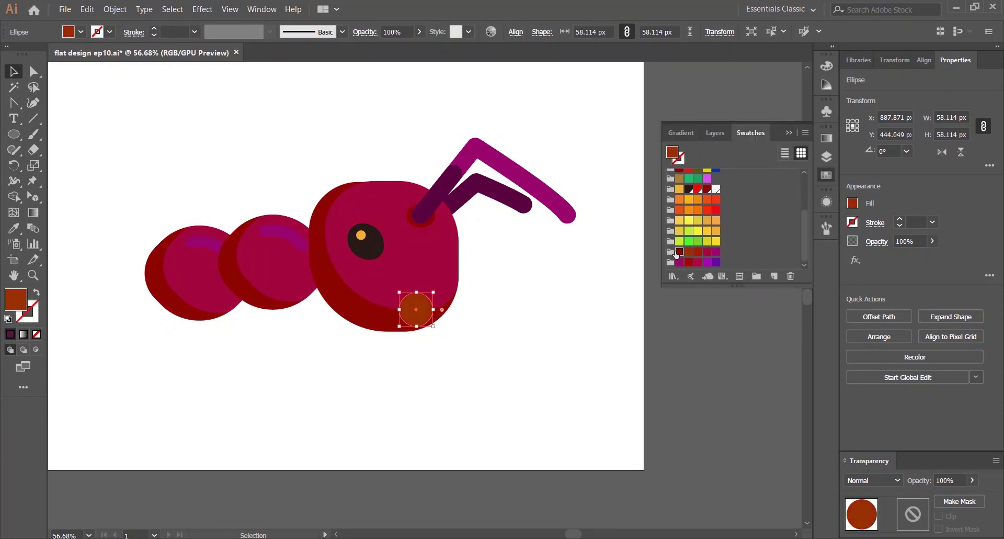
left_click(680, 251)
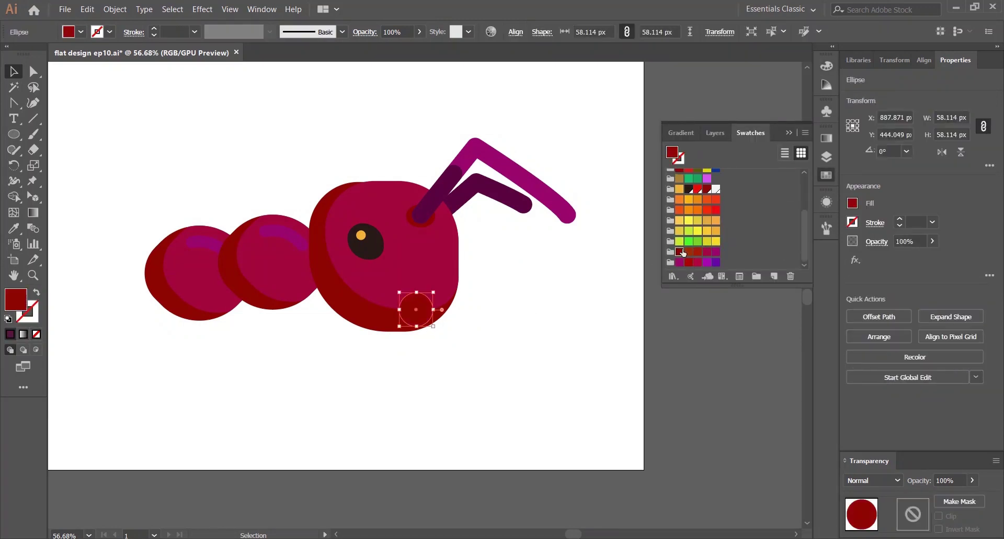
Fill the circle on the head's lower edge with the orange-brown swatch.
left_click(515, 294)
left_click(414, 312)
left_click(563, 283)
left_click(417, 310)
left_click(689, 251)
left_click(503, 300)
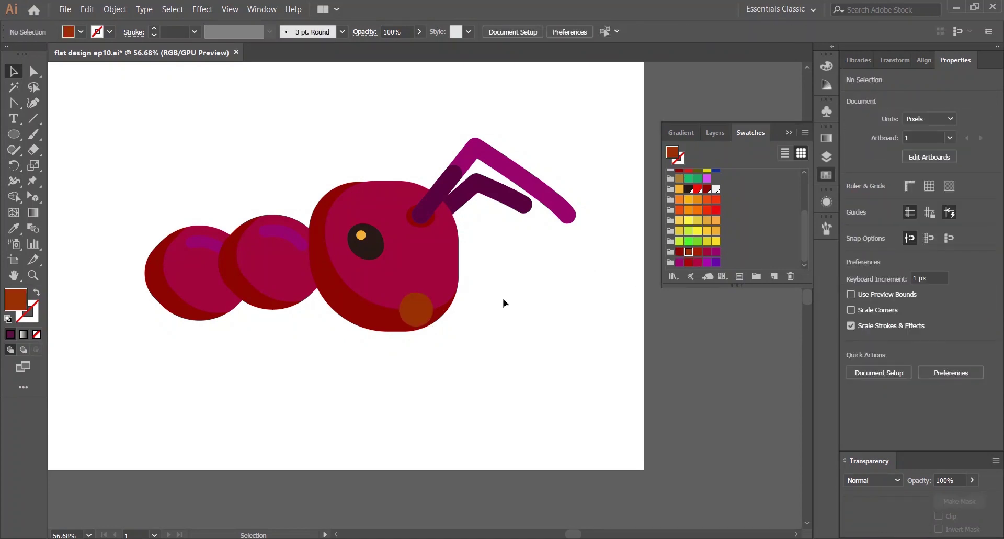
Draw a curved, unfilled mandible path from the brown circle's centre down and forward below the head.
left_click(14, 134)
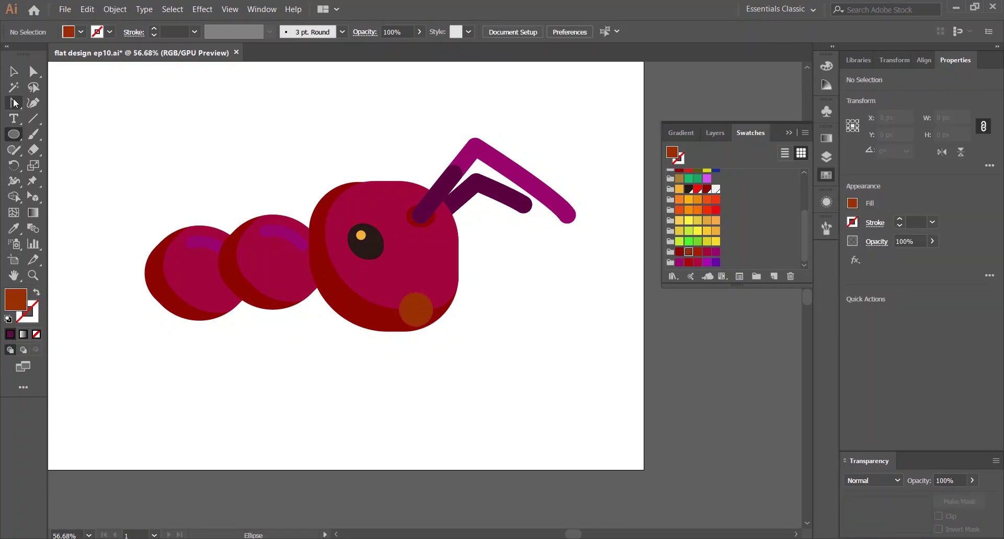
left_click_drag(14, 104, 68, 103)
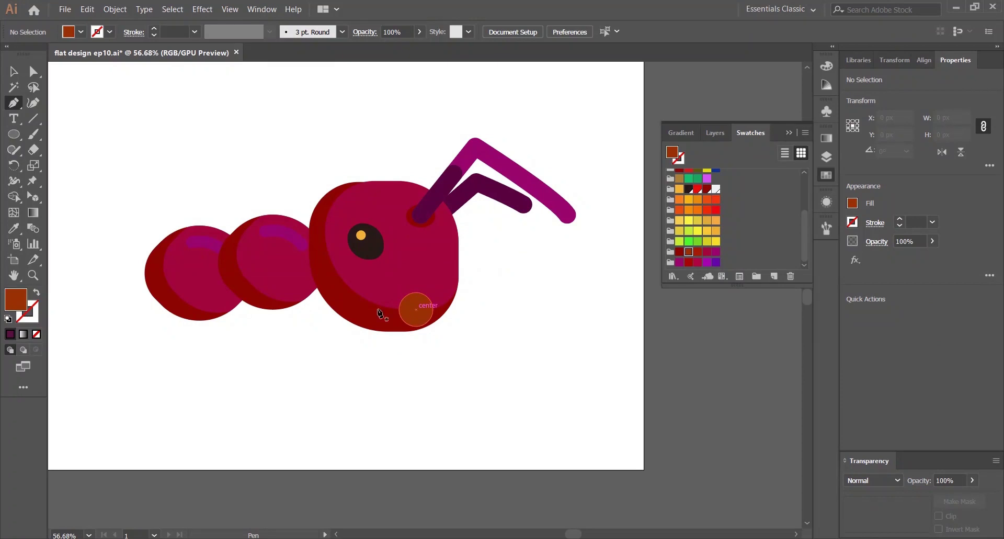
key("shift+x")
left_click(416, 310)
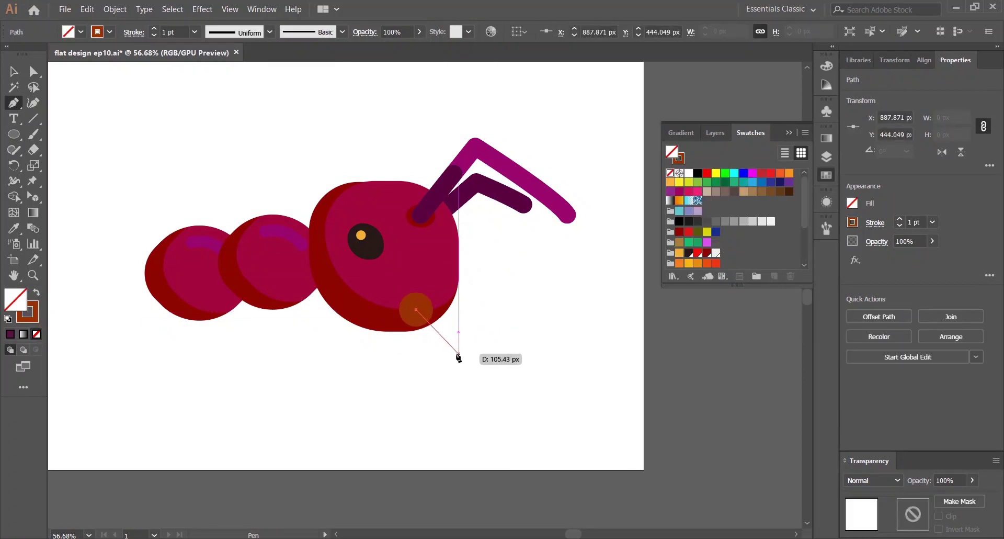
left_click(458, 354)
key("ctrl+z")
left_click_drag(529, 349, 515, 348)
key("v")
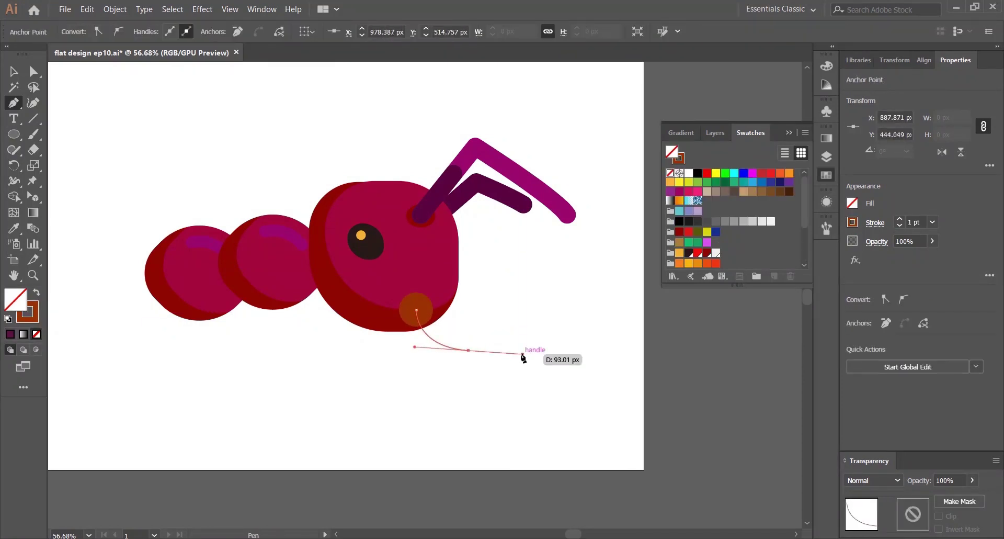
Match the mandible's stroke to the shorter antenna's dark purple style and thicken it to 43 pt.
key("i")
left_click(514, 195)
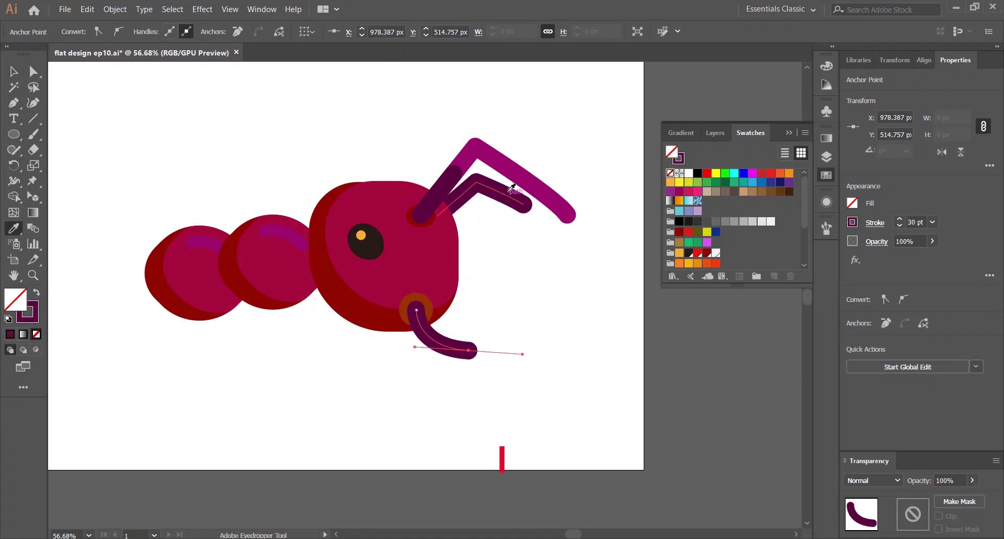
key("v")
left_click(479, 364)
left_click(427, 329)
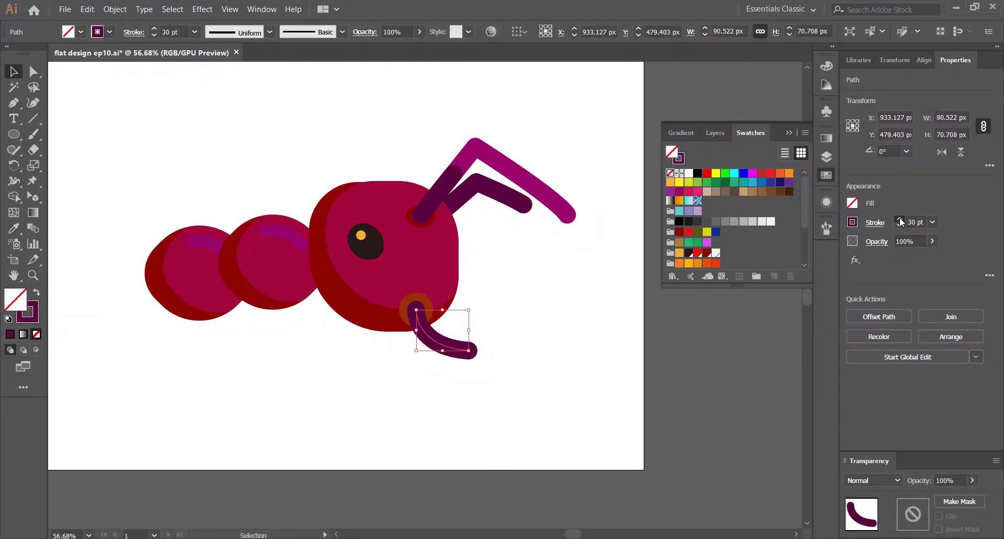
left_click(899, 219)
Nudge the thick purple mandible slightly down so its upper end fits inside the brown circle.
scroll(471, 330, "up", 2)
left_click_drag(419, 354, 421, 358)
left_click(445, 326)
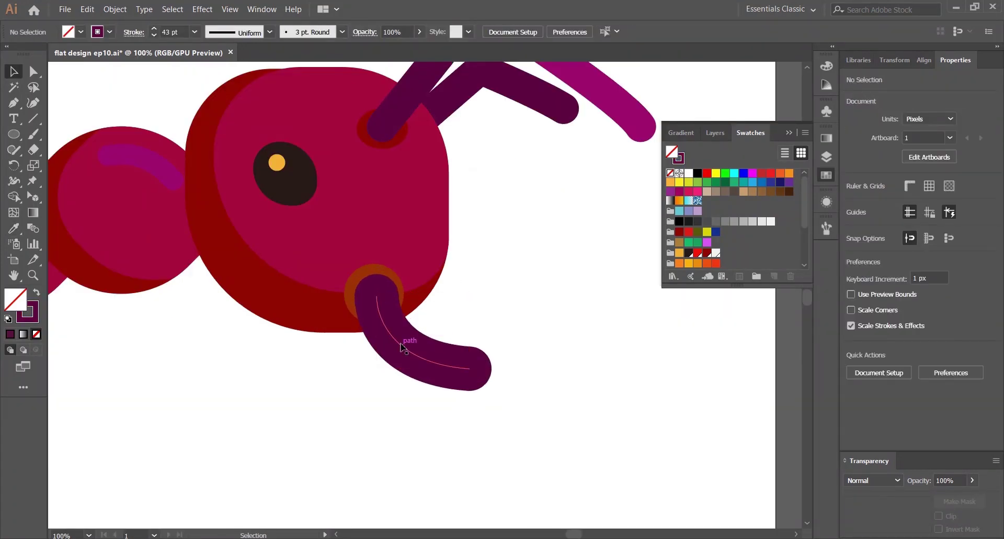
left_click(403, 348)
key("ctrl+shift+a")
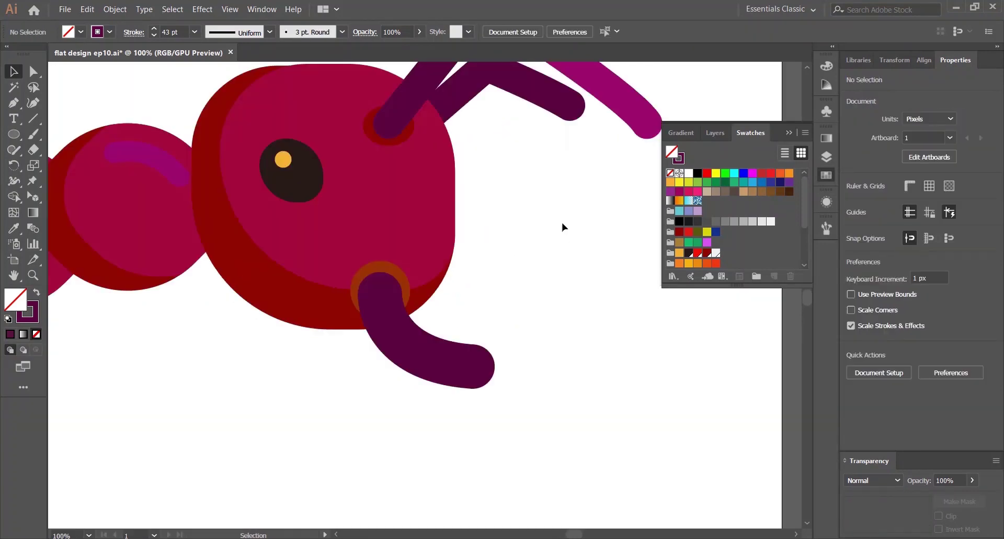
left_click_drag(562, 227, 528, 242)
left_click(389, 349)
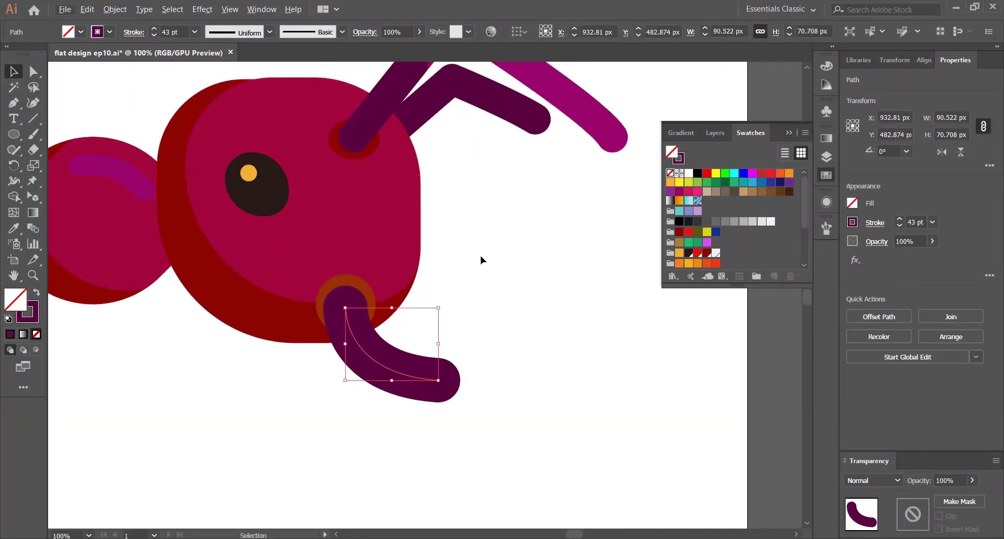
Draw a second arched 43 pt dark purple mandible from inside the head out past its front and send it to the back.
key("ctrl+shift+a")
key("p")
left_click(383, 100)
left_click(384, 264)
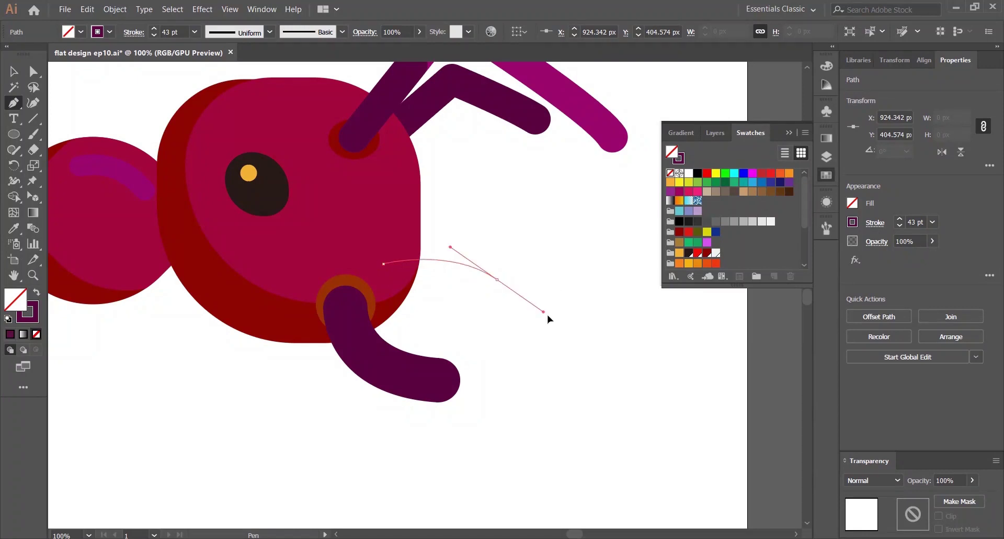
left_click_drag(547, 314, 549, 316)
key("v")
right_click(481, 268)
mouse_move(549, 443)
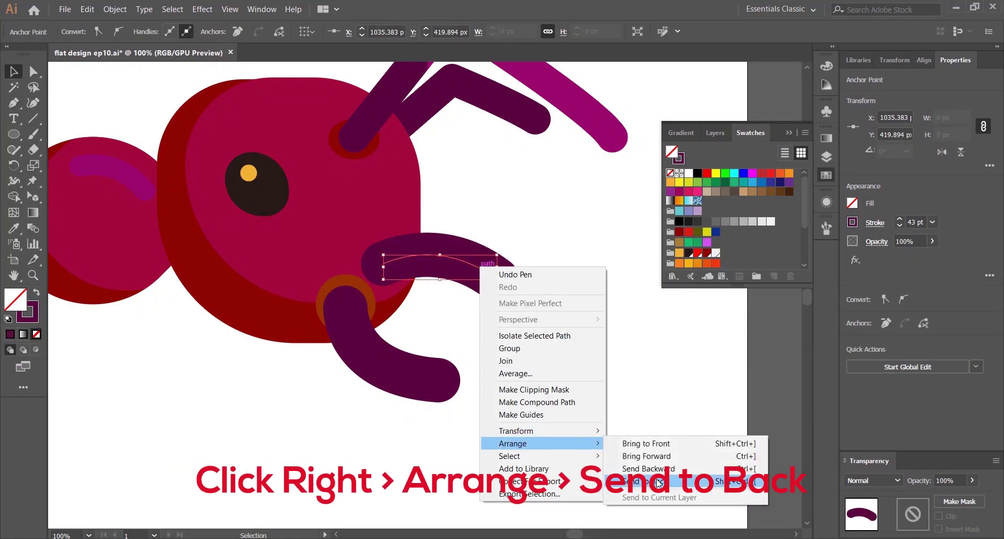
left_click(658, 482)
Reshape the rear mandible by moving its outer end point down and inward and steepening its handle so it curves downward.
key("ctrl+minus")
left_click(531, 259)
left_click(505, 271)
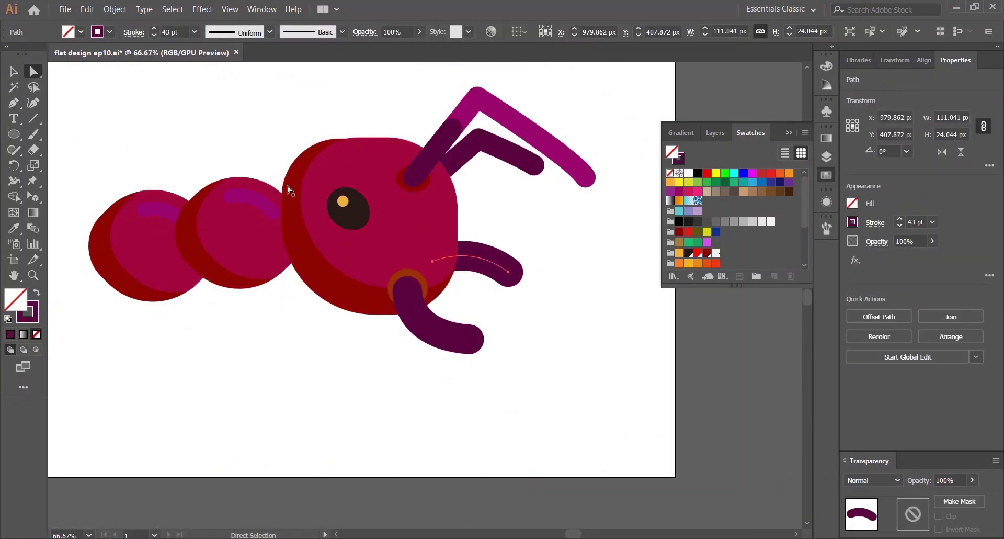
left_click_drag(508, 271, 480, 280)
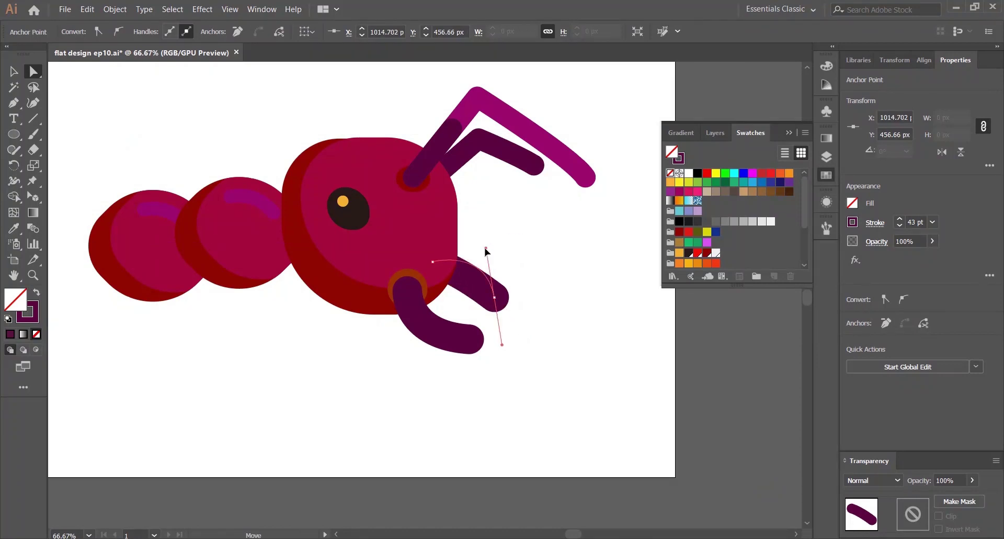
left_click(518, 239)
scroll(512, 236, "up", 1)
scroll(500, 227, "down", 2)
scroll(498, 232, "up", 2)
scroll(493, 239, "down", 2)
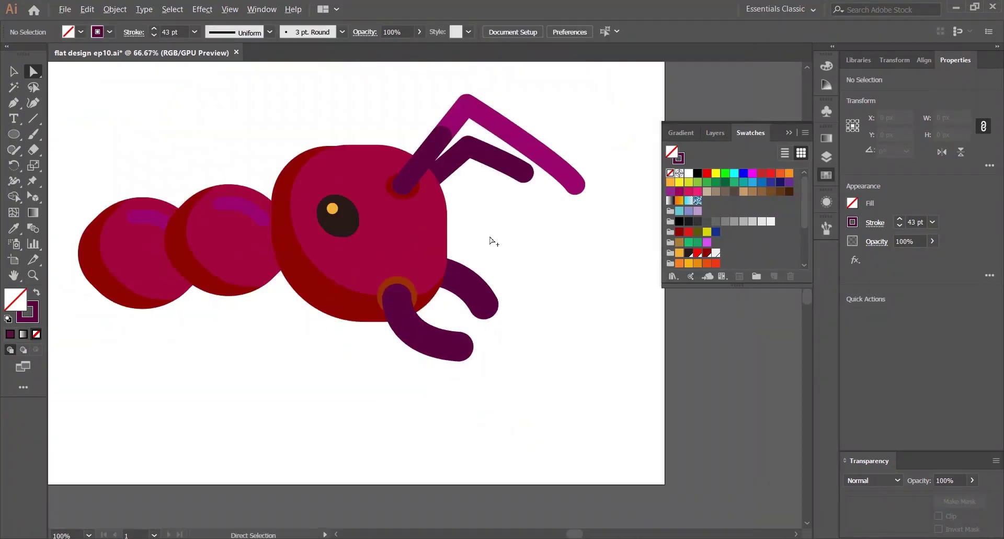
key("ctrl+0")
left_click(827, 174)
left_click_drag(657, 265, 568, 207)
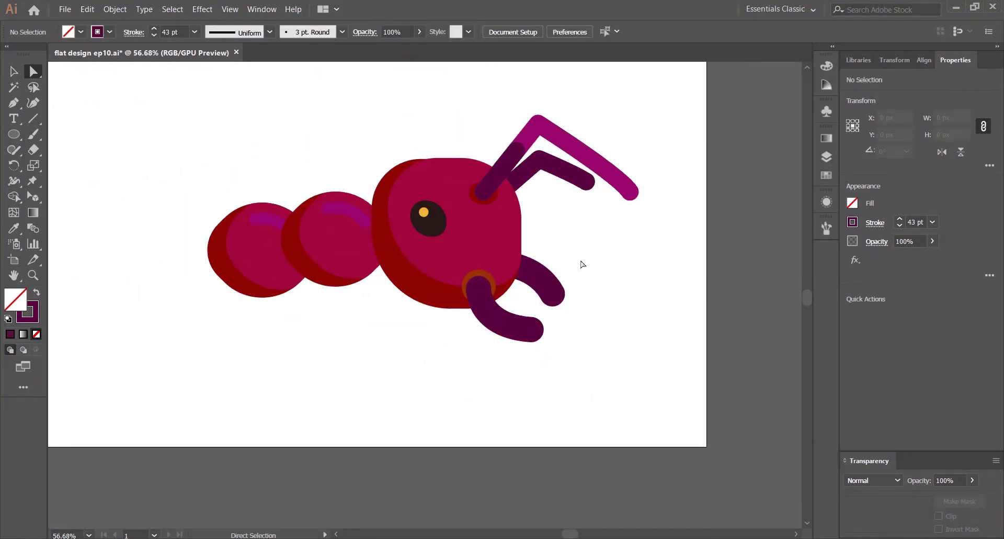
Select the head's crimson shape together with its dark red shape and activate Shape Builder on them.
left_click(14, 72)
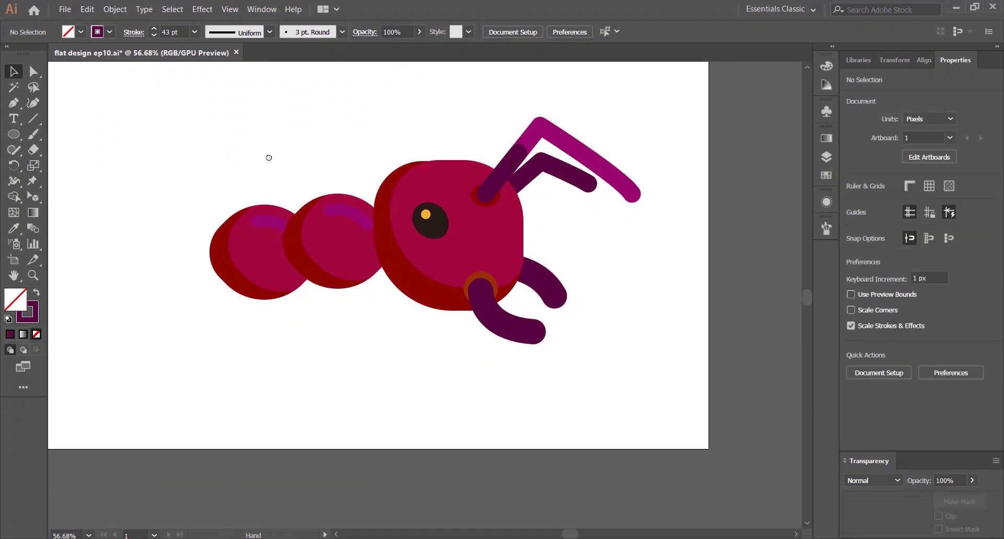
scroll(531, 276, "up", 2)
scroll(531, 276, "left", 1)
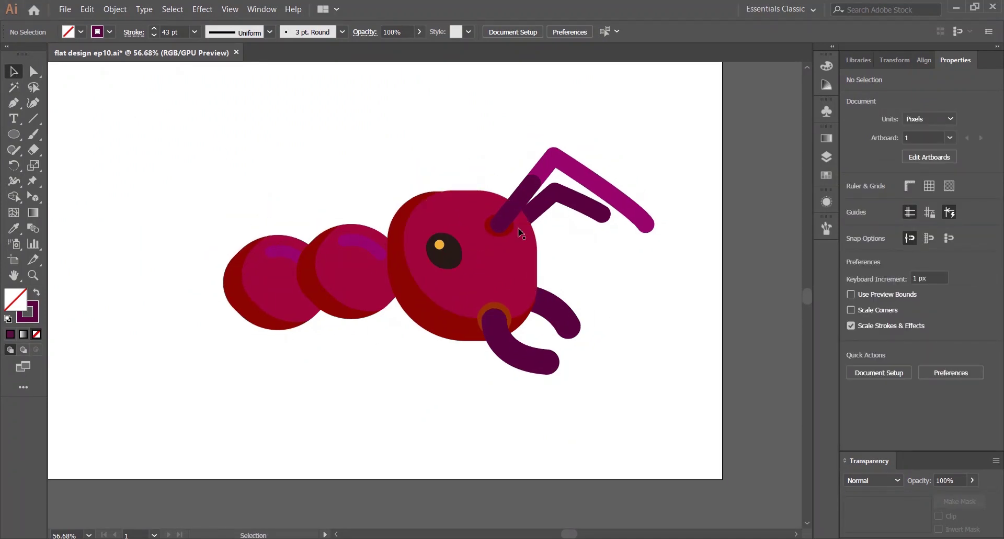
scroll(458, 156, "up", 2)
left_click(398, 254)
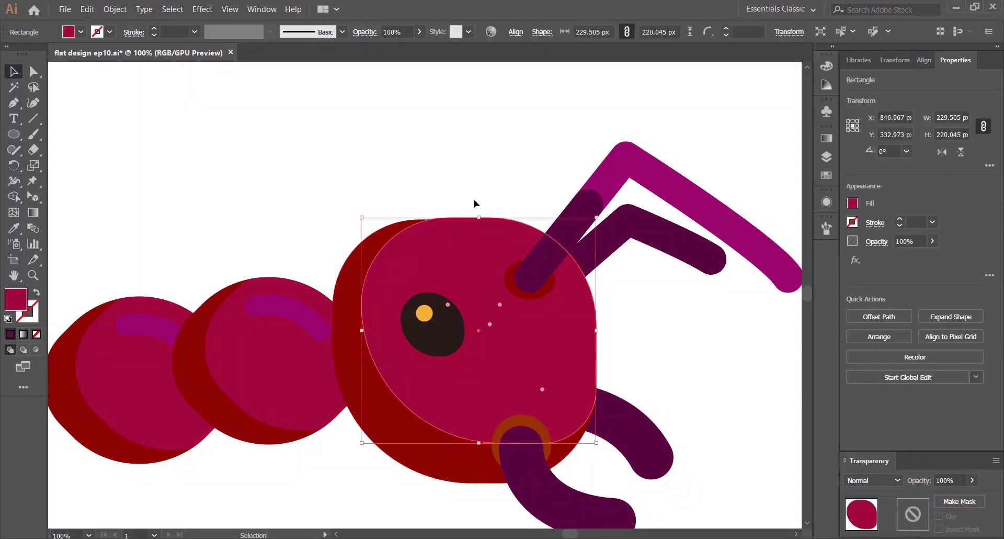
left_click(368, 271, "shift")
key("shift+m")
scroll(514, 220, "up", 1)
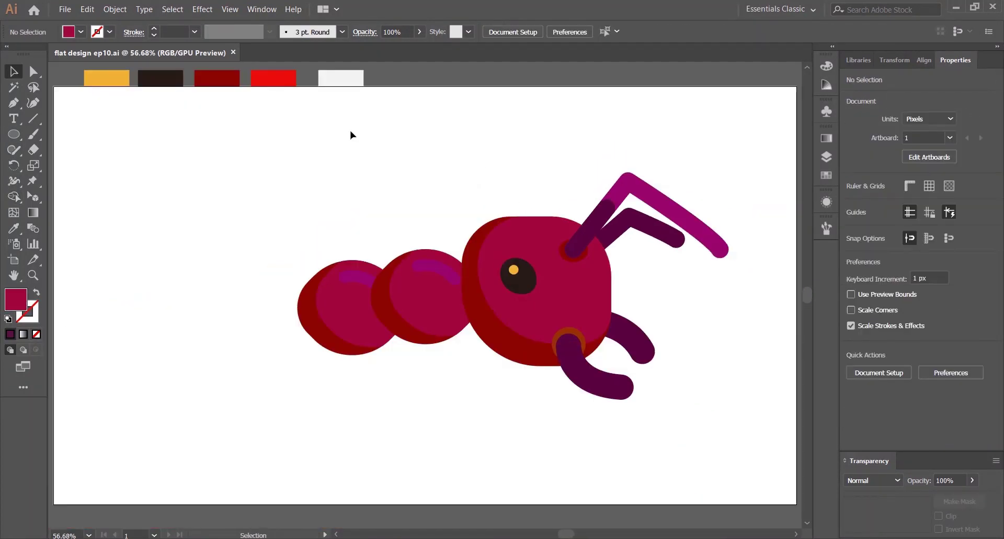
Draw a crimson circle about 454 px wide behind the ant's rear end and place an overlapping copy beside it.
right_click(13, 136)
left_click(137, 166)
mouse_move(137, 188)
left_mouse_down()
mouse_move(262, 167)
mouse_move(294, 444)
left_mouse_up()
key("v")
left_click_drag(227, 151, 349, 139)
left_click_drag(412, 290, 253, 301)
Select both large crimson circles and intersect them so only their pointed overlap is kept.
left_click(222, 136)
left_click_drag(222, 137, 367, 220)
left_click_drag(395, 140, 283, 220)
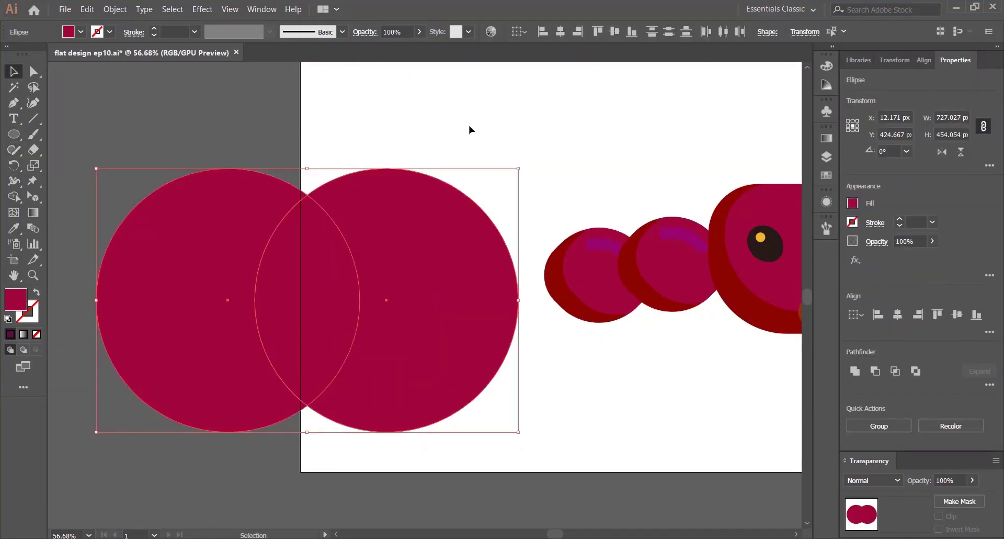
left_click(896, 372)
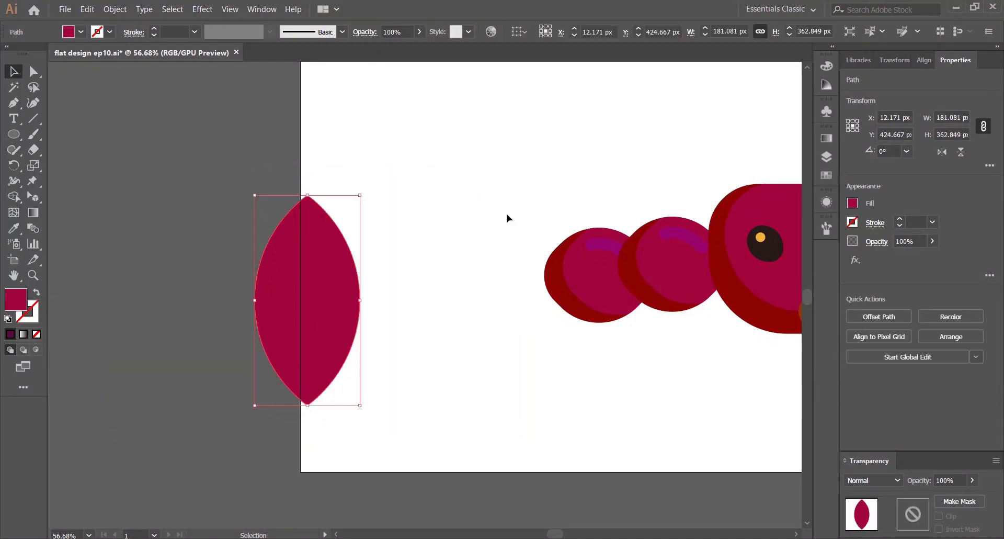
Round both pointed ends of the leaf shape with a corner radius of about 56 px.
left_click(507, 218)
left_click_drag(444, 231, 321, 256)
left_click(187, 288)
key("a")
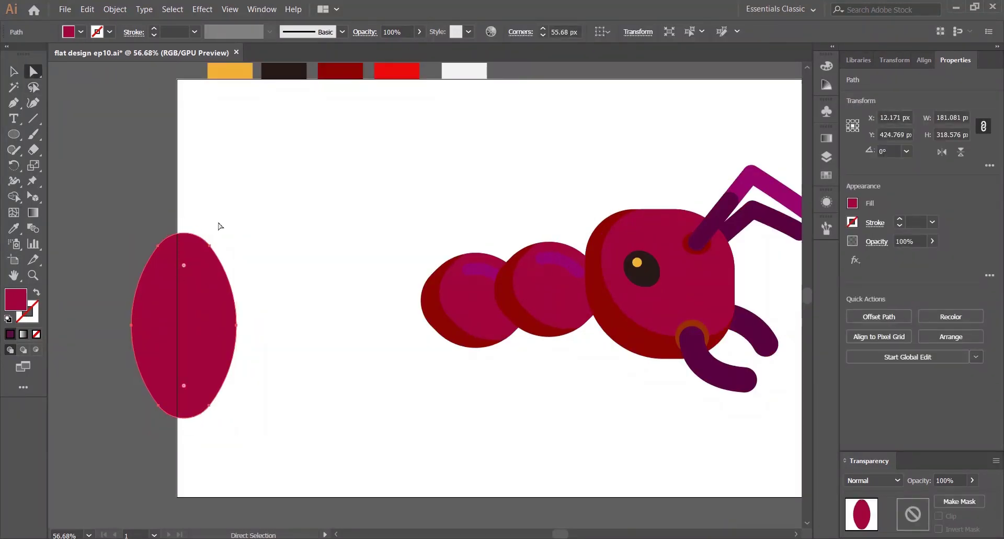
Move the rounded oval onto the ant's rear segment and rotate it to about 281°.
key("v")
left_click_drag(244, 234, 295, 340)
left_click_drag(280, 272, 313, 223)
left_click_drag(246, 314, 468, 326)
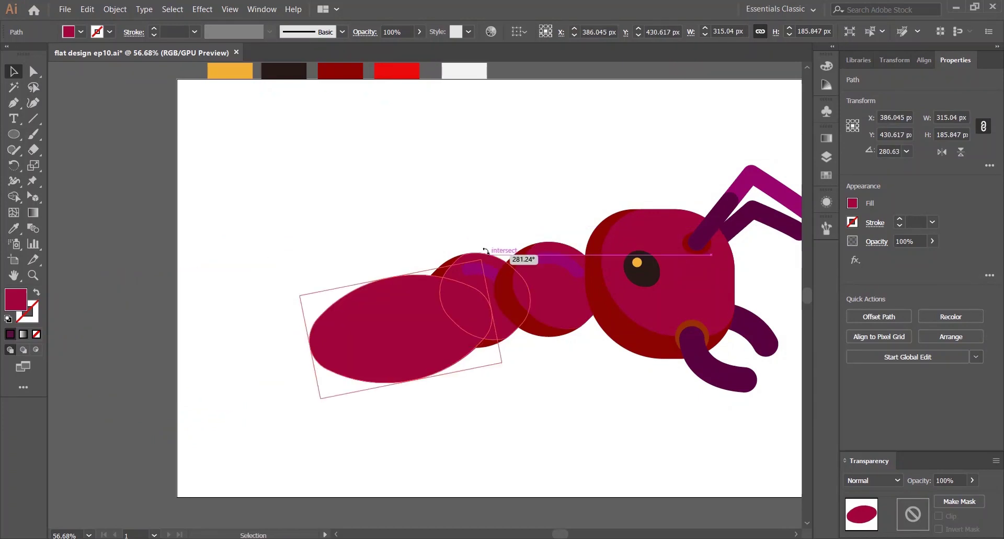
Send the crimson oval to the back and fit it as a tilted abdomen behind the rear body segment.
right_click(444, 321)
mouse_move(460, 249)
left_click(610, 287)
left_click_drag(340, 341, 332, 349)
left_click_drag(346, 200, 217, 184)
left_click_drag(256, 333, 245, 329)
left_click(314, 168)
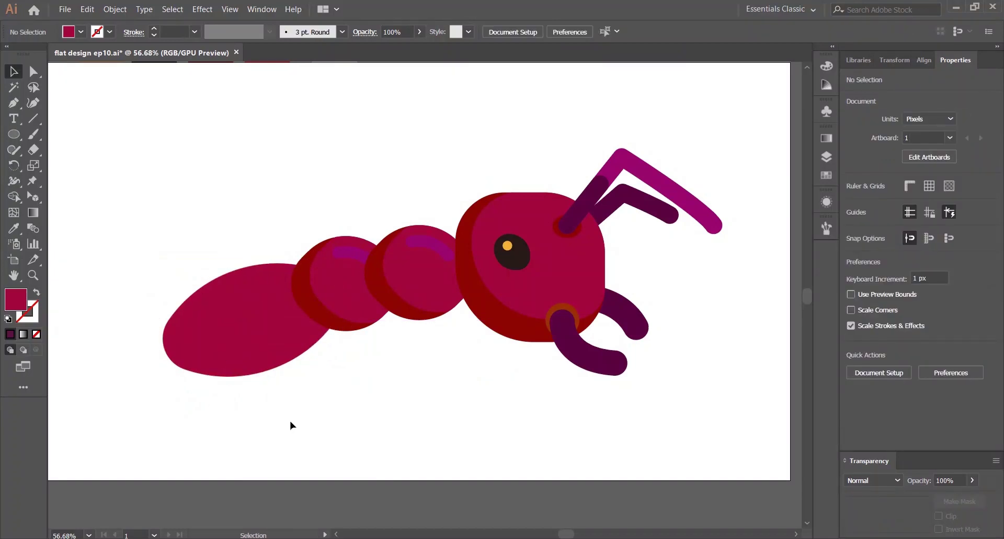
Draw a crimson circle over the abdomen's front end and arrange it behind the round body segments.
left_click(283, 349)
left_click(259, 211)
left_click_drag(13, 136, 89, 168)
left_click_drag(317, 297, 267, 233)
key("v")
right_click(322, 300)
left_click(474, 464)
left_click(473, 465)
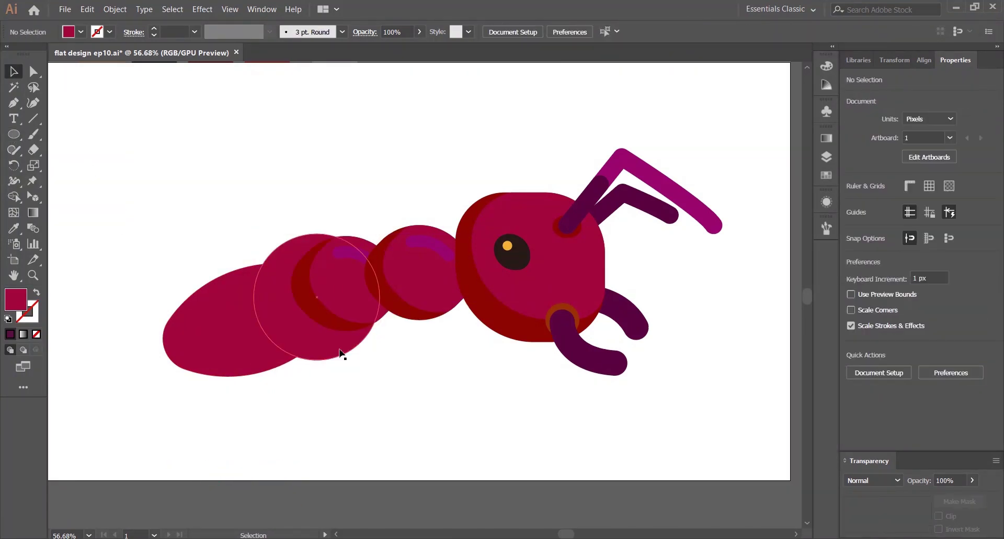
Shift the circle up and forward and remove its part outside the abdomen with Shape Builder.
left_click_drag(350, 346, 355, 342)
left_click(249, 326, "shift")
left_click(15, 197)
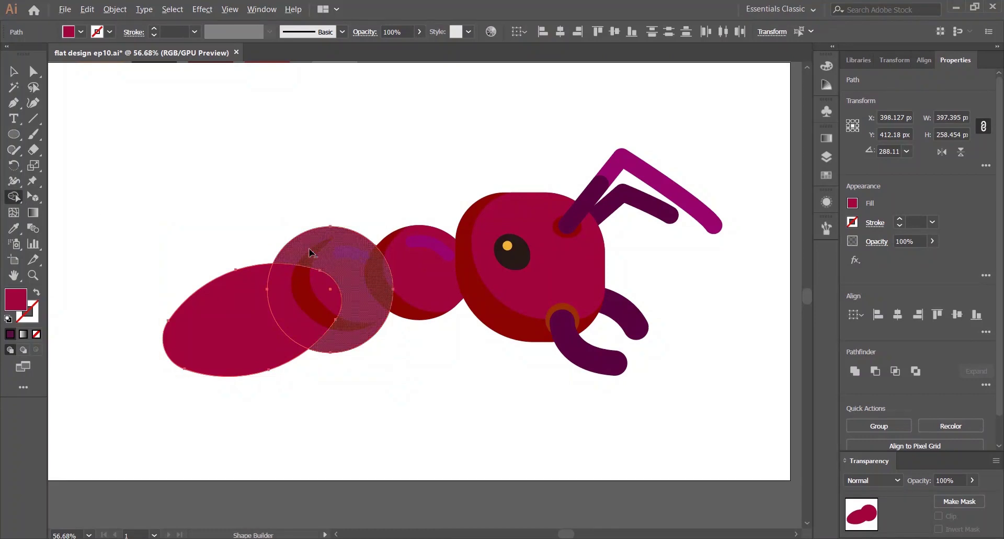
left_click(311, 253, "alt")
key("v")
Send the full abdomen oval to the back, behind the piece cut from the circle.
left_click(283, 238)
left_click(287, 311)
right_click(292, 314)
mouse_move(314, 325)
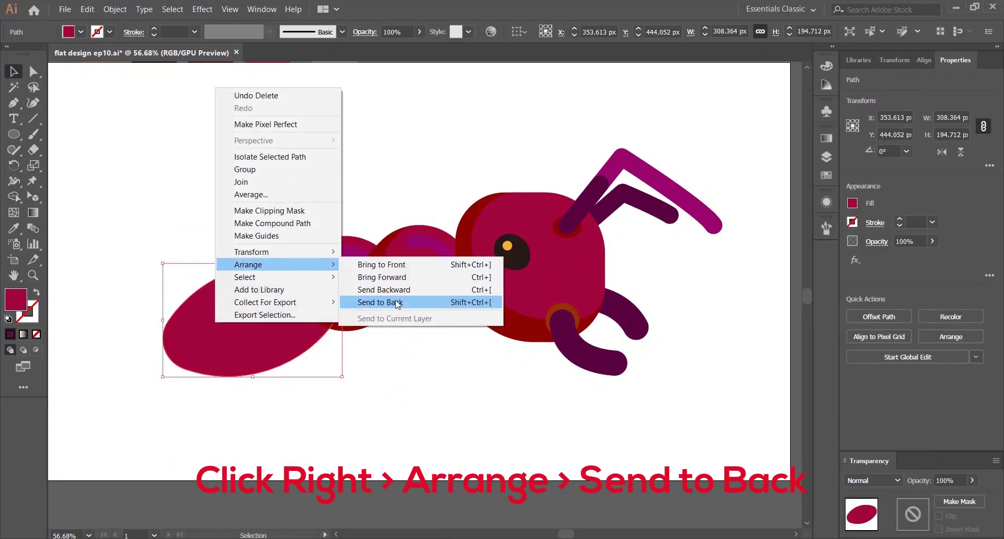
left_click(533, 406)
Fill the cut piece at the abdomen's front end with the red-brown swatch.
left_click(827, 175)
scroll(696, 247, "down", 2)
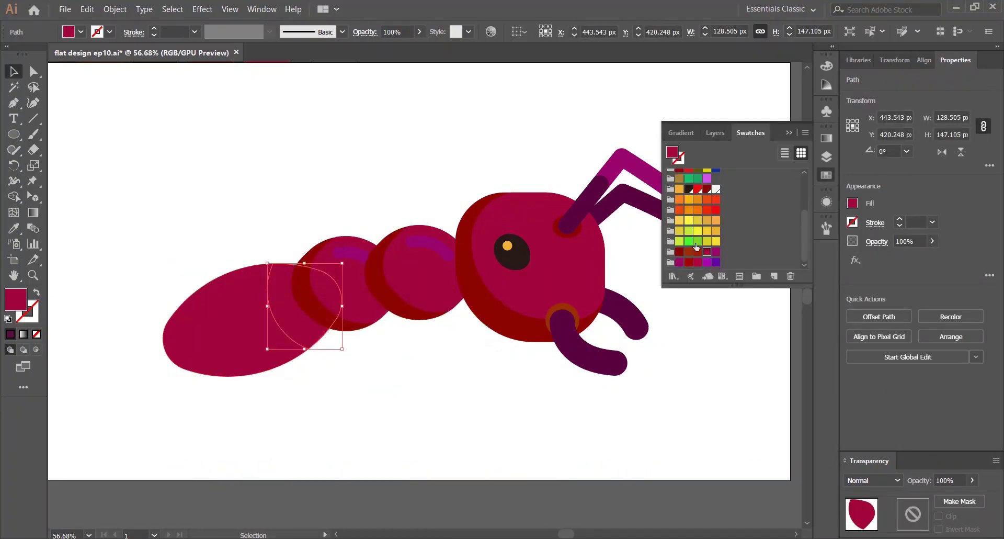
left_click(331, 379)
Draw a red-brown circle about 324 px wide over the abdomen, concentric with the piece at its front end.
left_click_drag(13, 134, 77, 166)
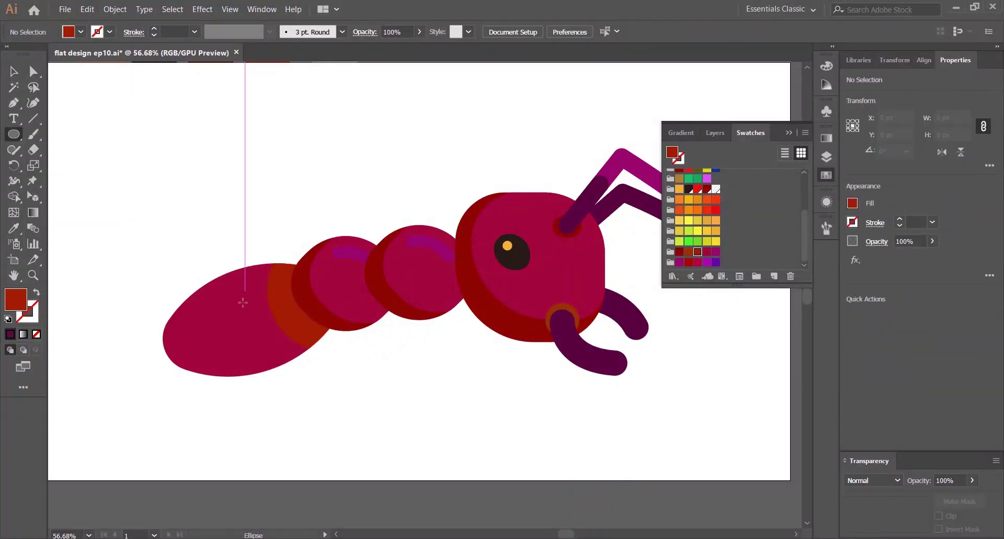
mouse_move(230, 321)
left_mouse_down()
mouse_move(309, 235)
mouse_move(360, 234)
left_mouse_up()
key("v")
key("shift+x")
key("shift+x")
right_click(293, 280)
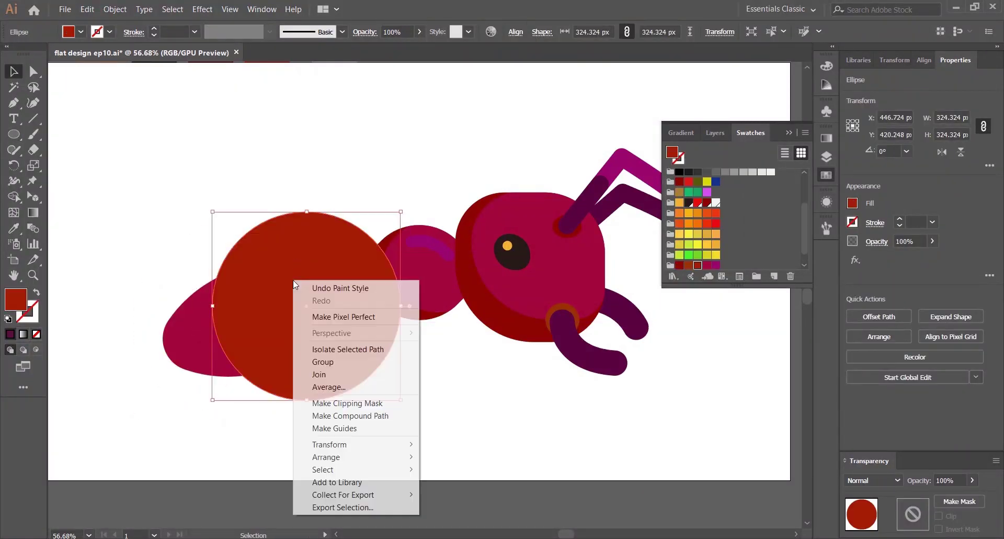
left_click(226, 412)
Send the abdomen oval and the new circle behind the round body segments and the front piece.
left_click(206, 344)
left_click(283, 239, "shift")
right_click(260, 243)
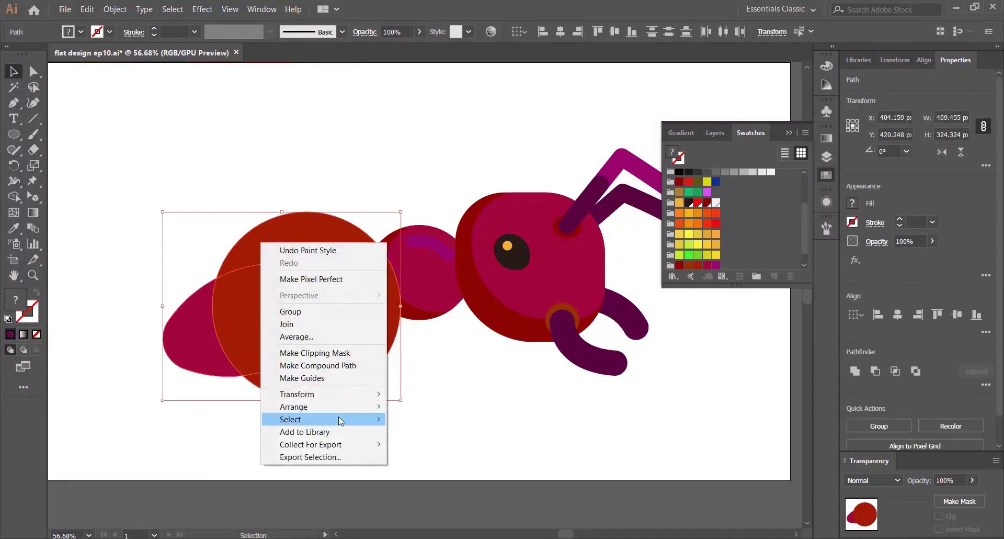
mouse_move(343, 407)
left_click(451, 444)
Fill the circle with the brown swatch and remove its part outside the abdomen with Shape Builder.
left_click(291, 313)
left_click(689, 266)
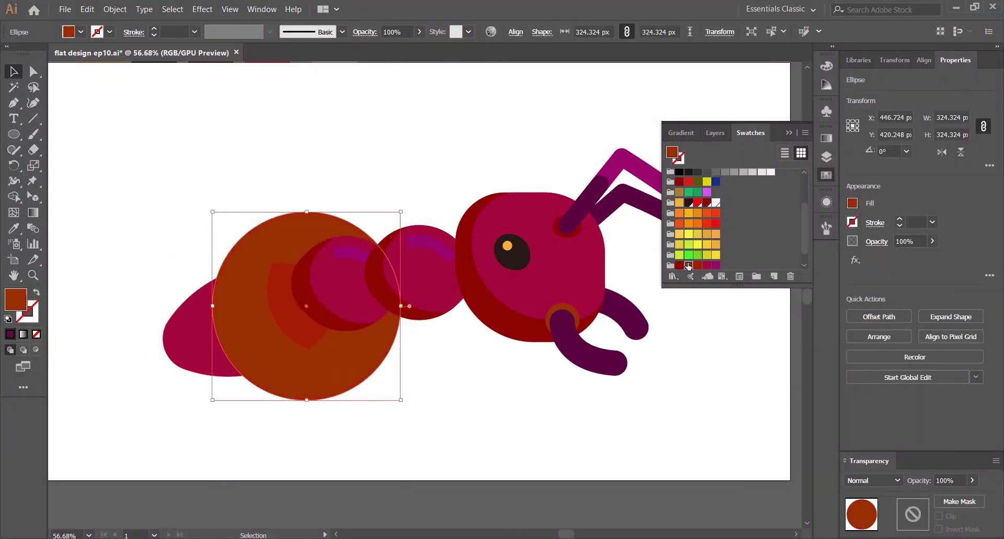
left_click(211, 353, "shift")
key("shift+m")
left_click(303, 234, "alt")
key("v")
left_click(271, 160)
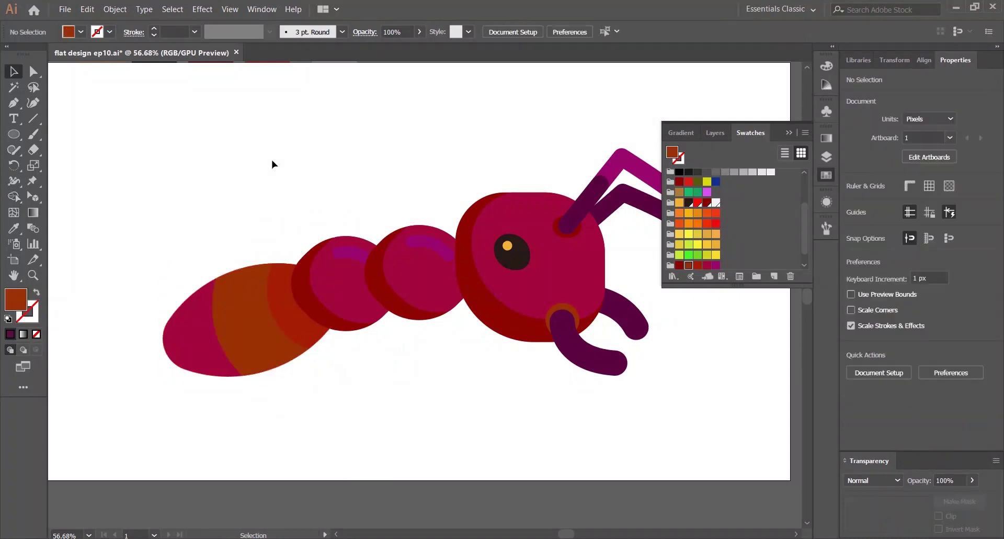
Fill the abdomen's middle band with the crimson swatch and its rear end with the purple swatch.
left_click(252, 311)
left_click(707, 266)
left_click(309, 433)
left_click(189, 340)
left_click(716, 266)
left_click(370, 390)
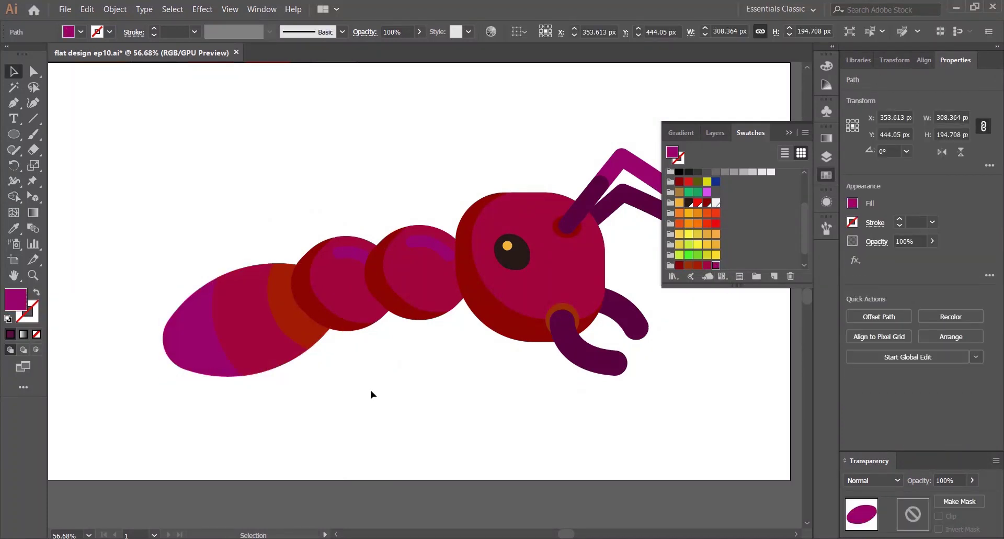
Move the three abdomen pieces slightly up and toward the body, tucking them further under the adjoining round segment.
scroll(366, 387, "down", 2)
scroll(259, 274, "up", 1)
key("ctrl+0")
left_click_drag(129, 261, 285, 397)
left_click_drag(285, 367, 302, 359)
left_click(362, 417)
Rotate the three abdomen pieces 11.57° so the rear end tilts down, lower them slightly and send them to the back.
left_click(285, 184)
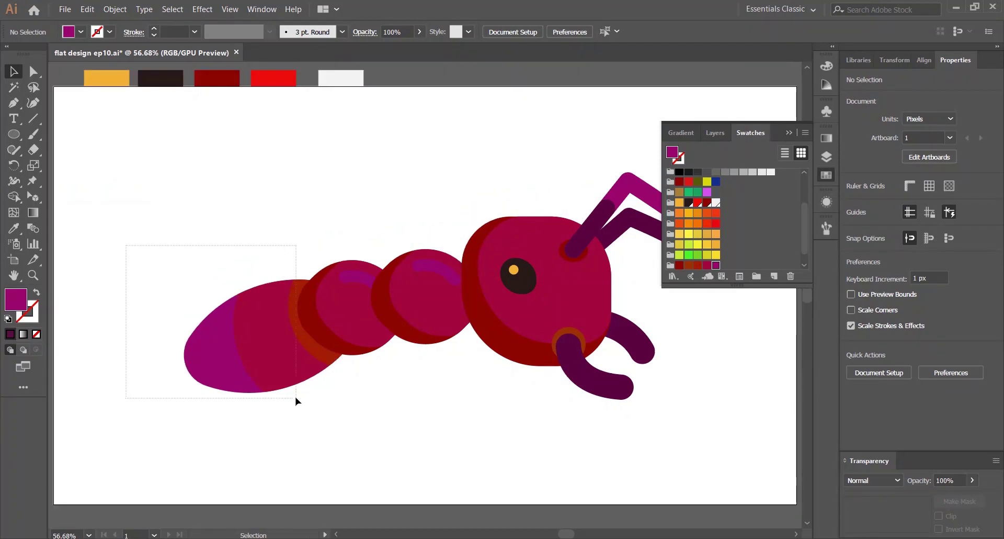
left_click_drag(295, 396, 296, 397)
left_click_drag(176, 411, 194, 432)
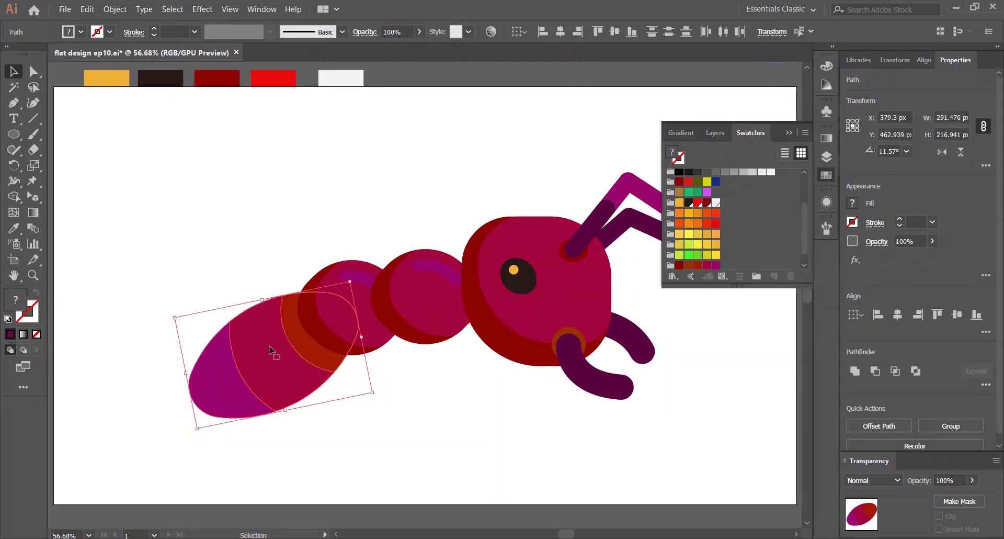
left_click_drag(269, 347, 238, 314)
left_click(265, 256)
key("ctrl+z")
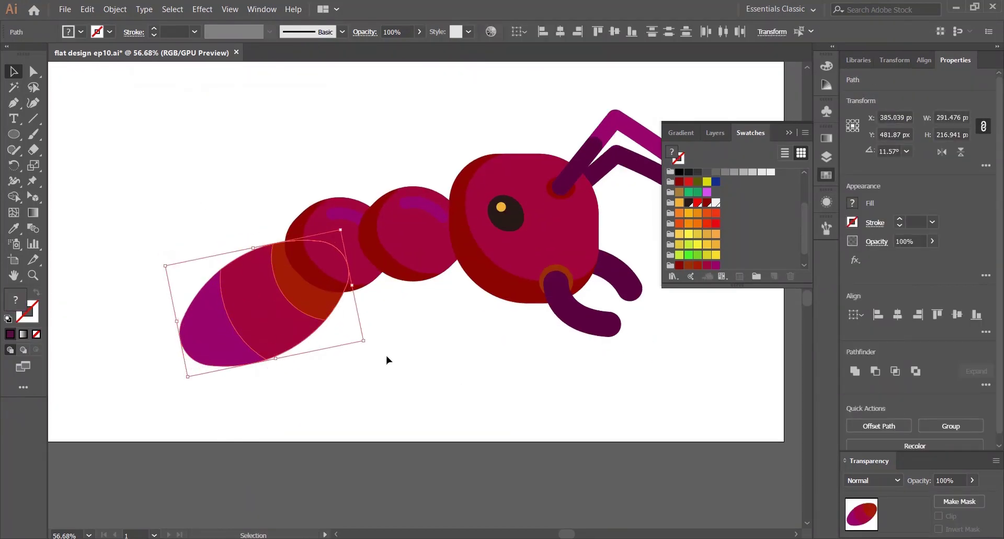
key("ctrl+shift+bracketleft")
left_click(387, 360)
left_click_drag(421, 267, 434, 330)
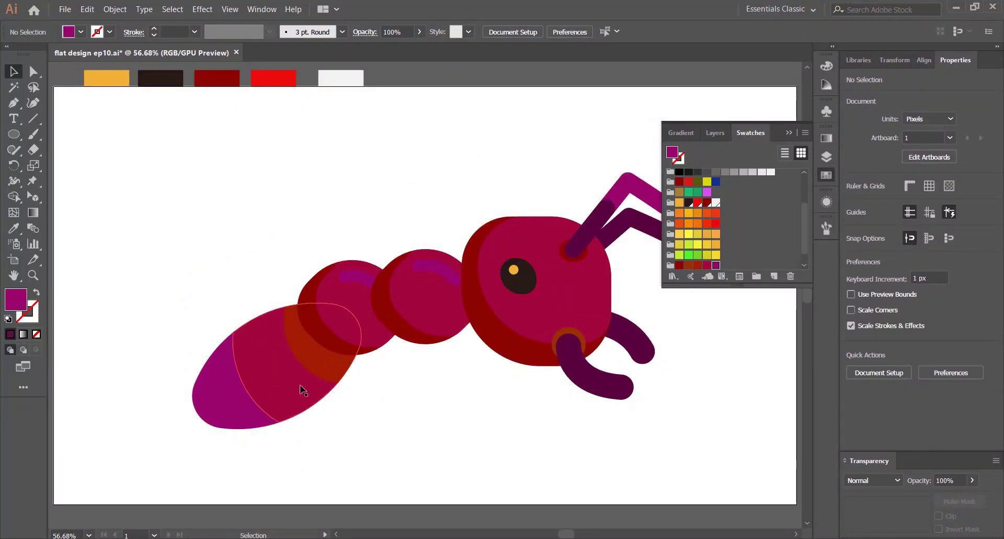
left_click_drag(294, 406, 290, 386)
Paste a copy of the abdomen oval in place, shrink it to about 245 by 182 px and swap its fill and stroke.
left_click(247, 384)
key("ctrl+c")
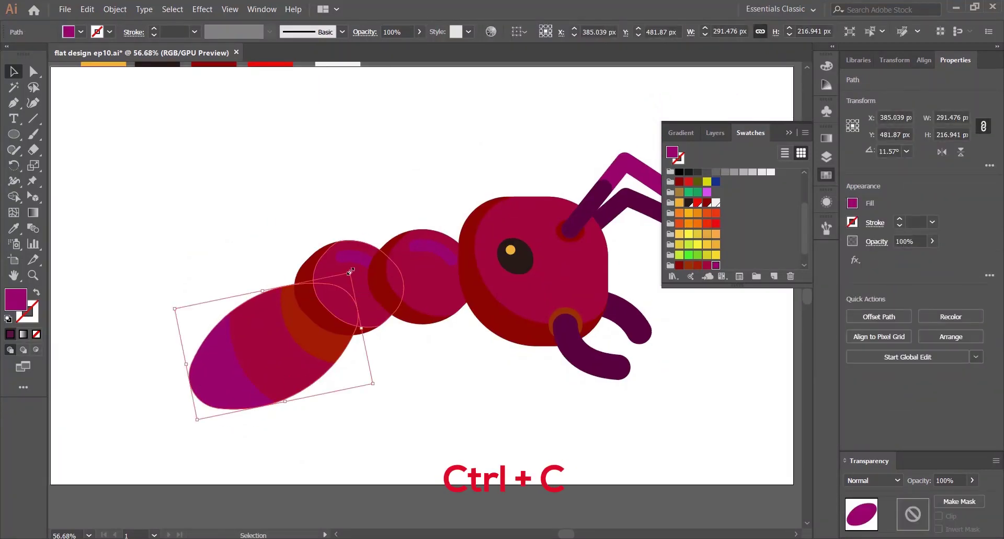
key("ctrl+f")
left_click_drag(352, 272, 338, 284)
key("shift+x")
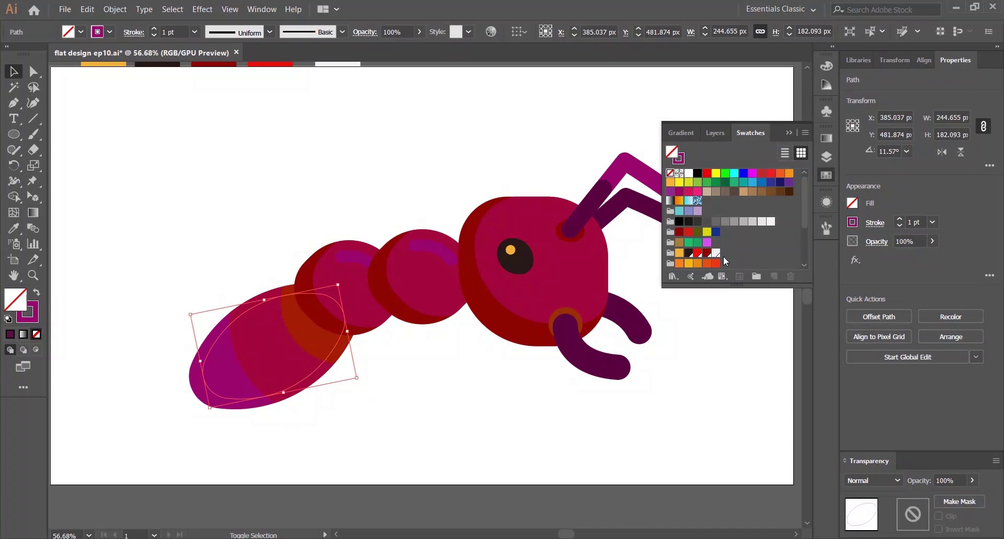
Give the inner oval a 13 pt bright magenta stroke and bring it to the front.
left_click(33, 320)
left_click(826, 175)
left_click(827, 175)
left_click(827, 66)
left_click(826, 85)
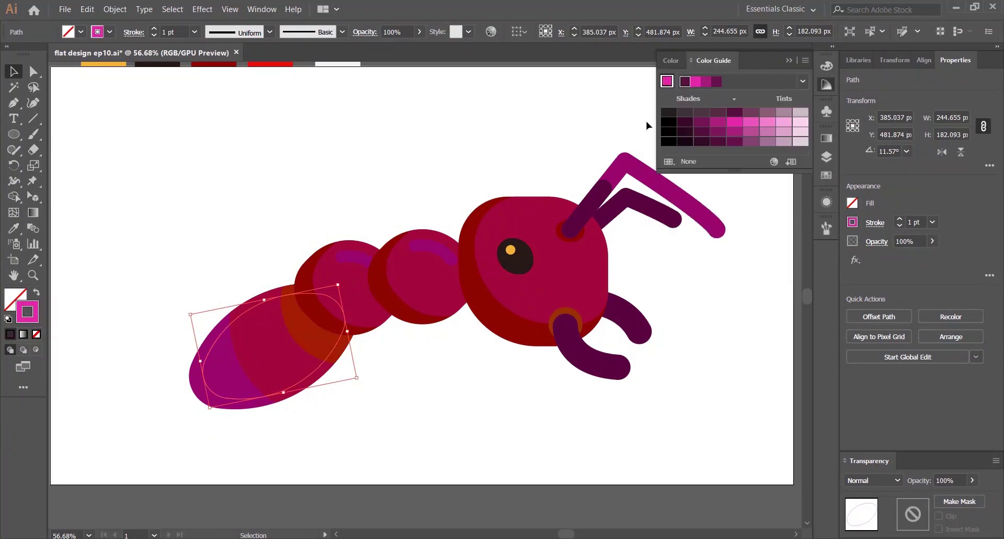
right_click(247, 399)
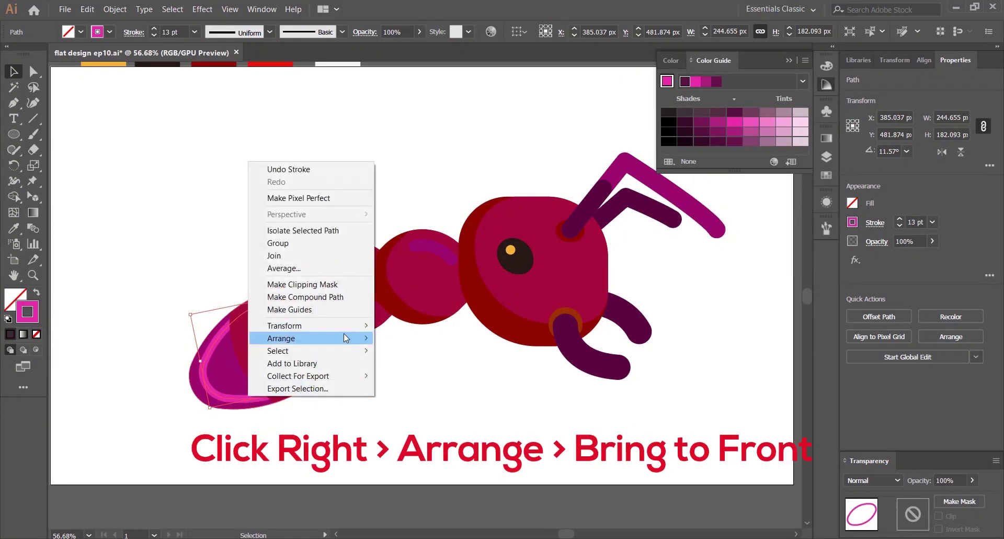
left_click(390, 334)
Delete the inner oval's front and lower segments with Direct Selection, keeping only the arc at the abdomen's rear.
left_click(38, 77)
key("ctrl+plus")
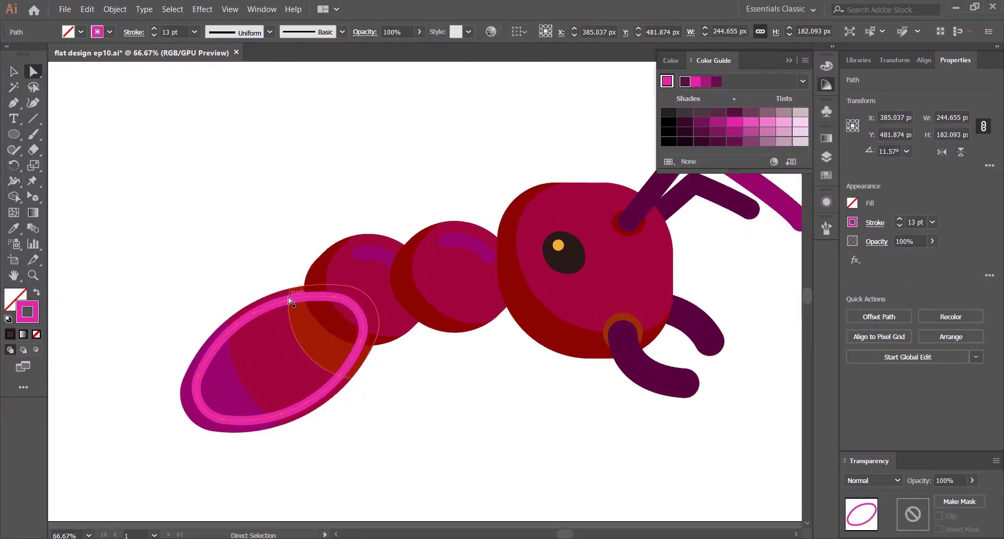
left_click(309, 300)
key("Delete")
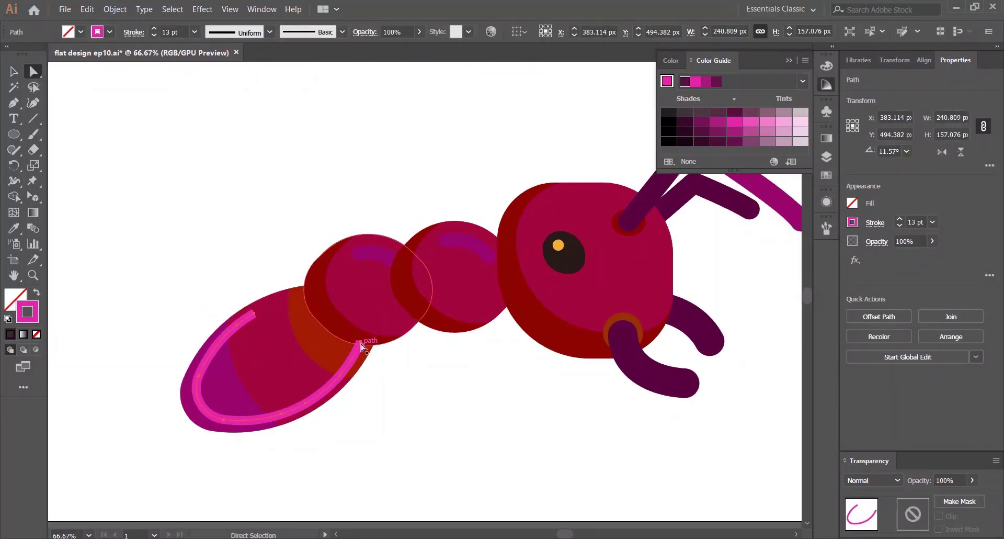
left_click(360, 342)
key("Delete")
left_click(340, 375)
key("Delete")
left_click(305, 402)
key("Delete")
left_click(285, 417)
key("Delete")
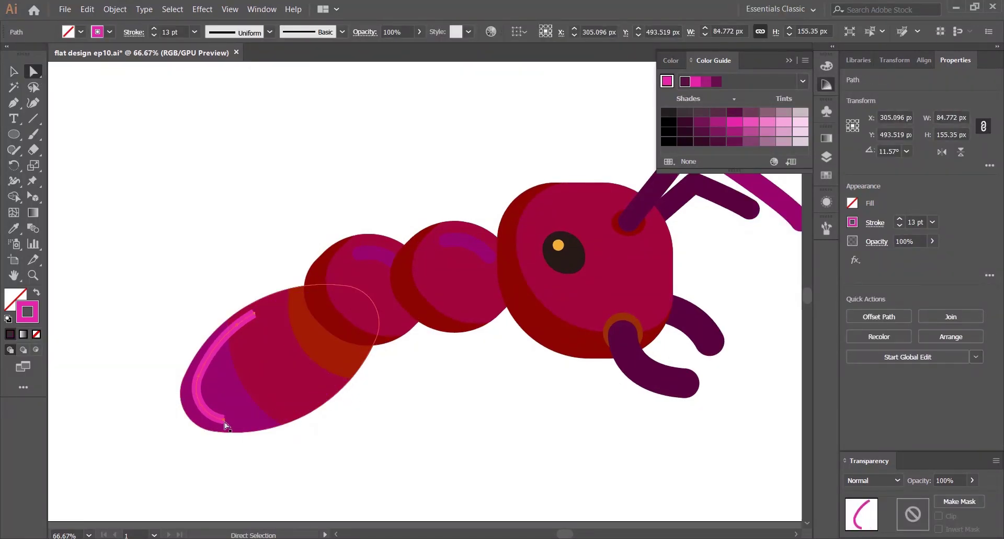
Shorten the arc's upper end by deleting its end segment, adding an anchor point and deleting the piece beyond it.
left_click(246, 319)
key("Delete")
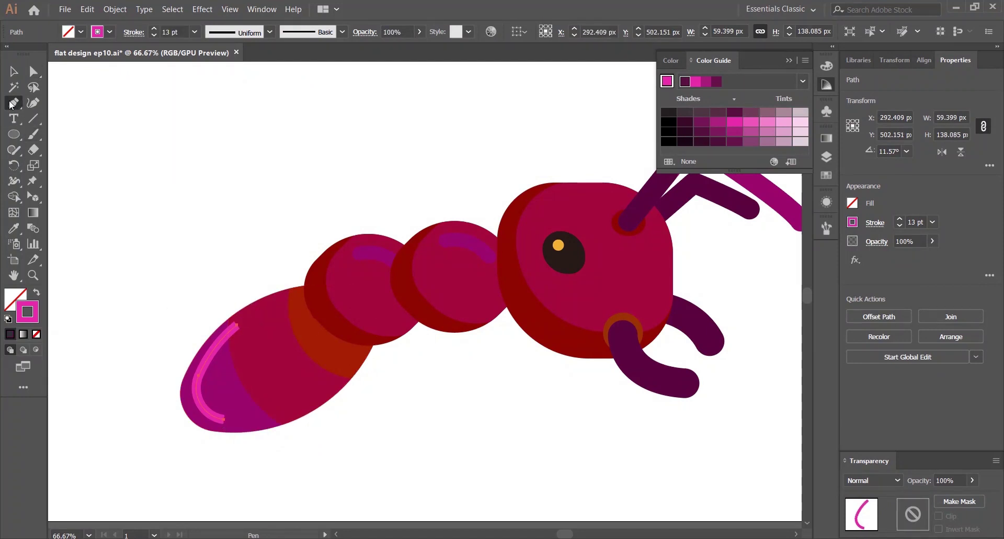
left_click(228, 337)
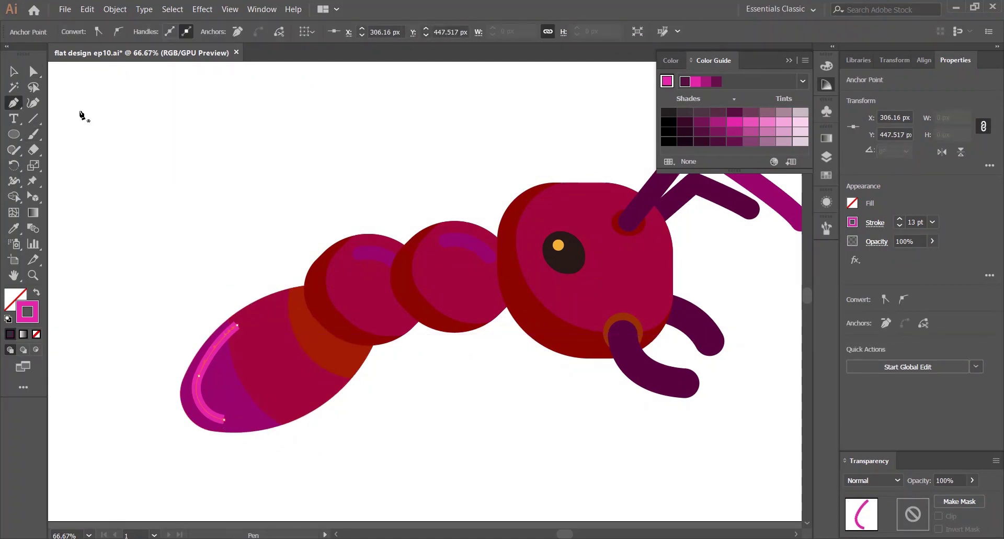
left_click(236, 326)
key("Delete")
Give the arc rounded caps and a 28 pt stroke, and shift it inward from the abdomen's rear edge.
left_click(875, 222)
left_click(804, 256)
left_click(902, 219)
left_click(902, 219)
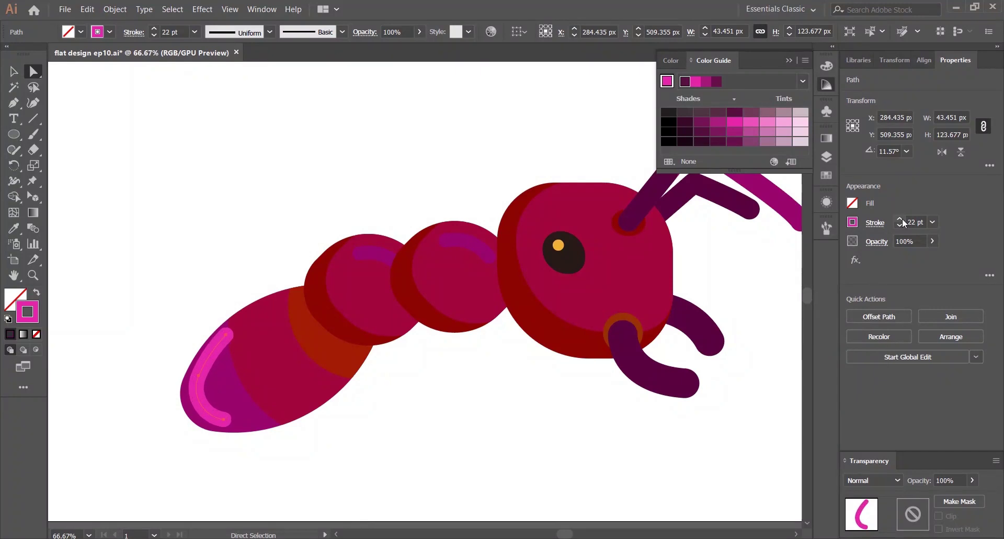
left_click(900, 219)
left_click(430, 458)
left_click(200, 399)
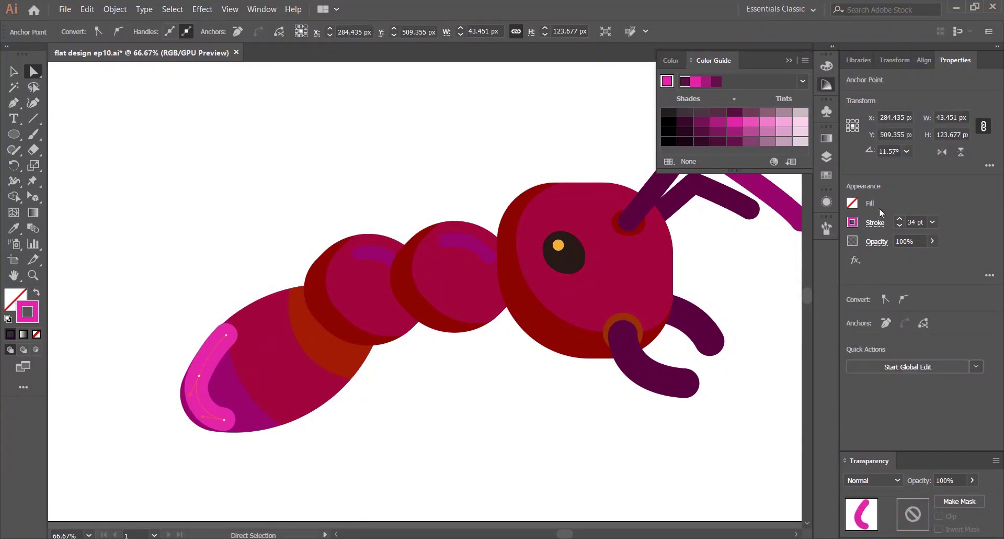
left_click(901, 225)
left_click(902, 223)
left_click(901, 223)
left_click(902, 223)
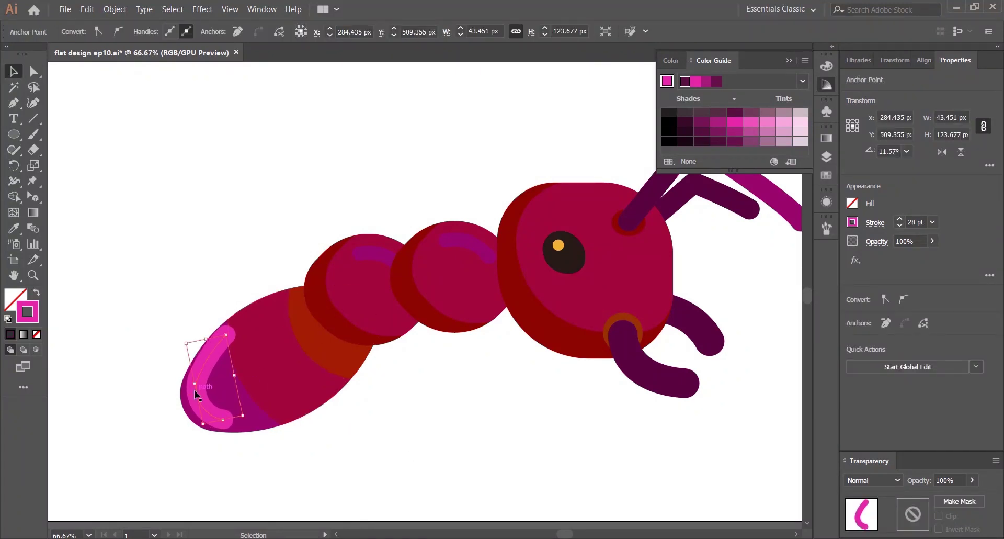
left_click(180, 170)
scroll(180, 170, "down", 1)
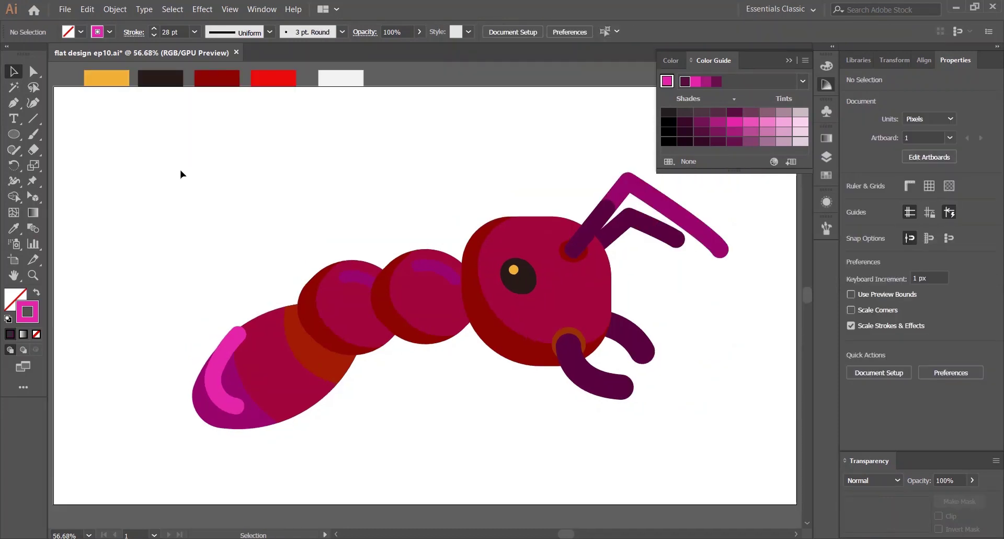
Recolour the abdomen's middle band dark red and its rear end crimson by sampling the adjoining round segment with the Eyedropper.
left_click(215, 397)
left_click(331, 347)
key("i")
left_click(331, 328)
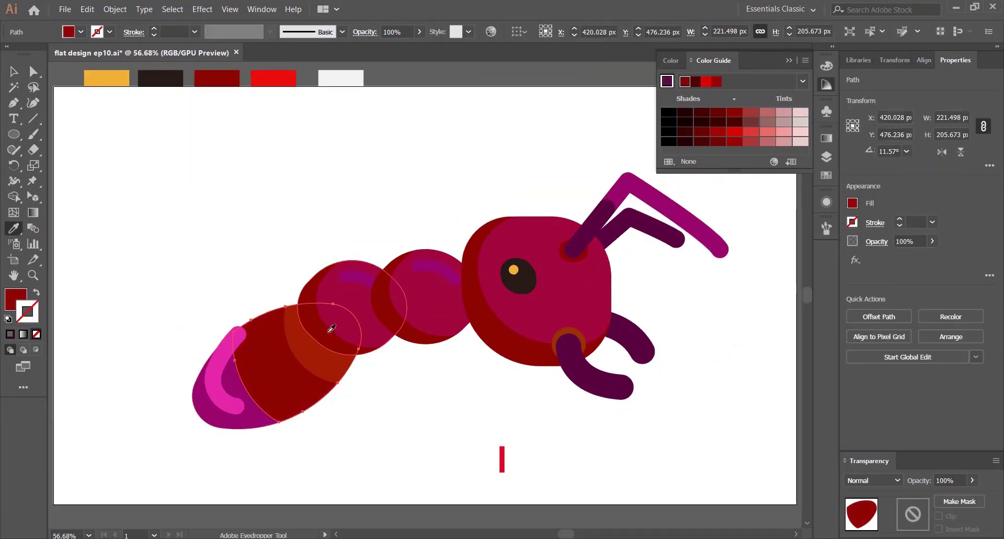
key("v")
left_click(256, 415)
key("i")
left_click(341, 318)
key("v")
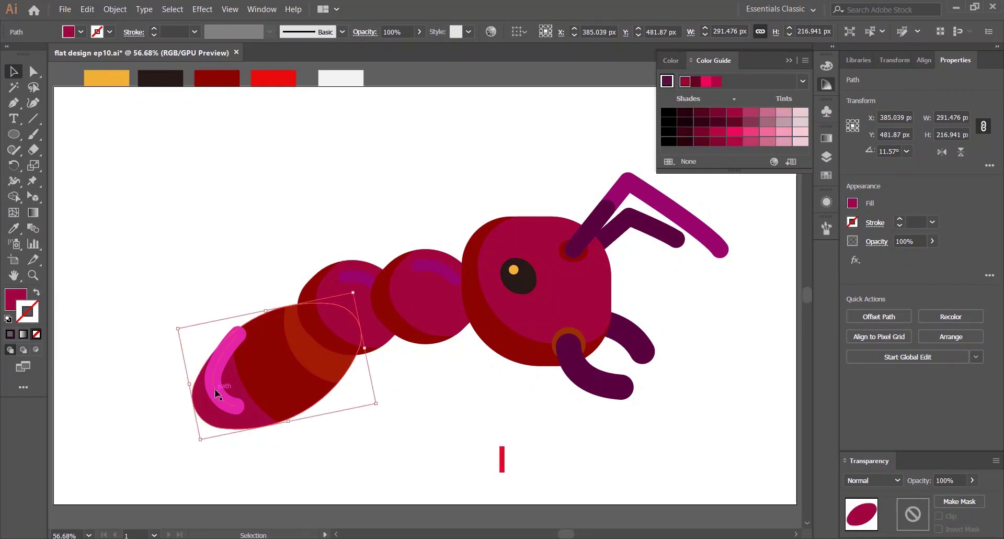
Match the abdomen's highlight arc to the purple highlight on the round segment with the Eyedropper.
left_click(216, 390)
key("i")
left_click(355, 271)
key("v")
left_click(260, 230)
Recolour the highlight arc with the last colour of the Color Guide harmony and set its stroke to 30 pt.
left_click(220, 388)
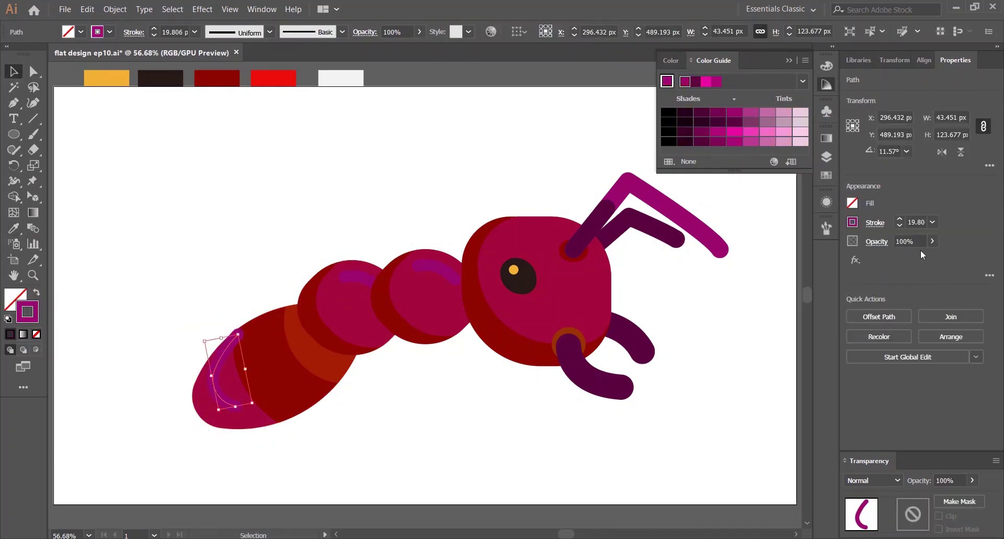
left_click(900, 220)
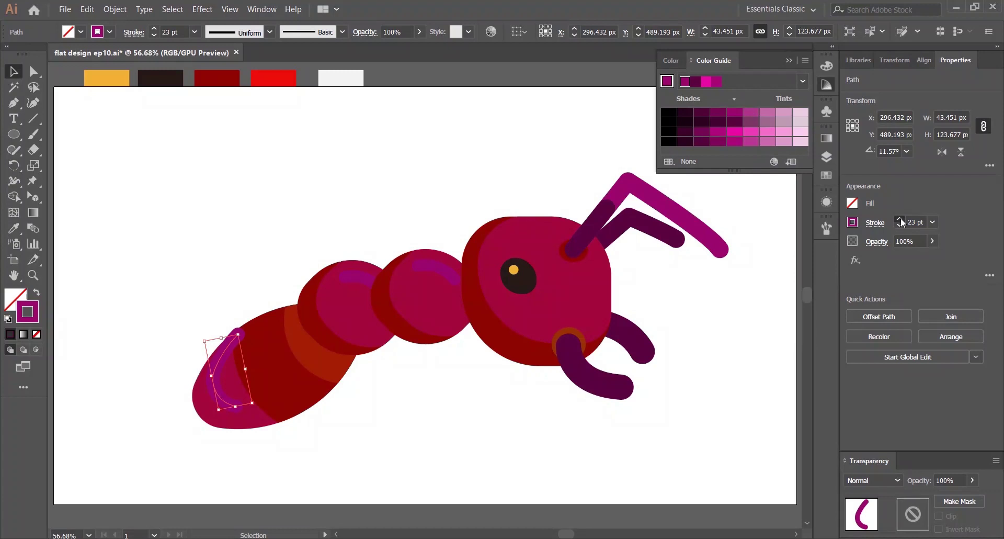
left_click(709, 83)
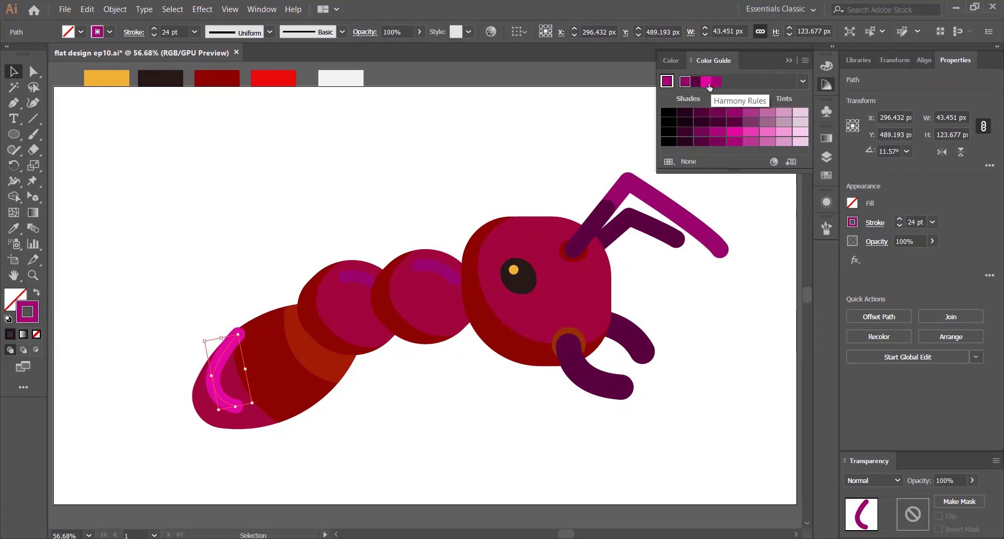
left_click(716, 83)
left_click(365, 222)
left_click(219, 398)
left_click(219, 401)
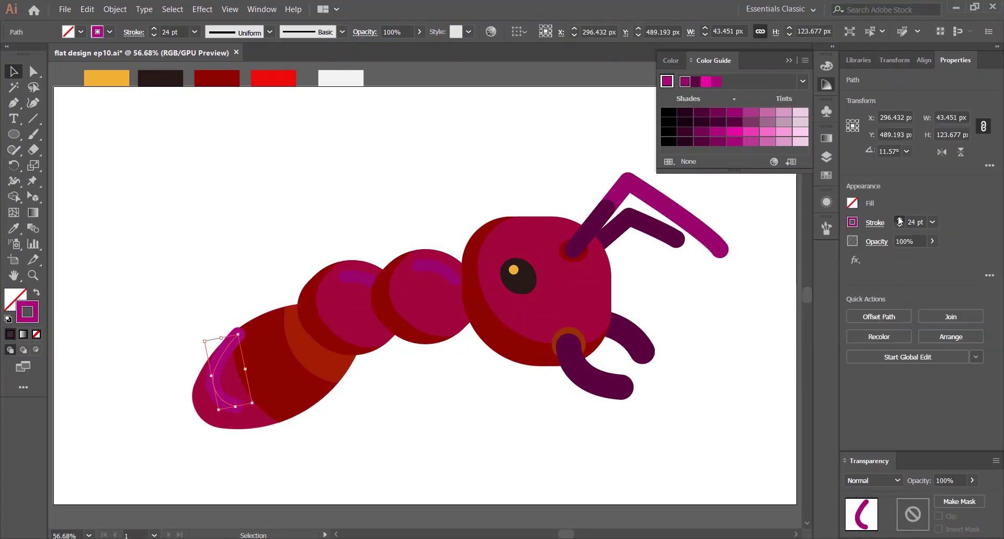
left_click(378, 224)
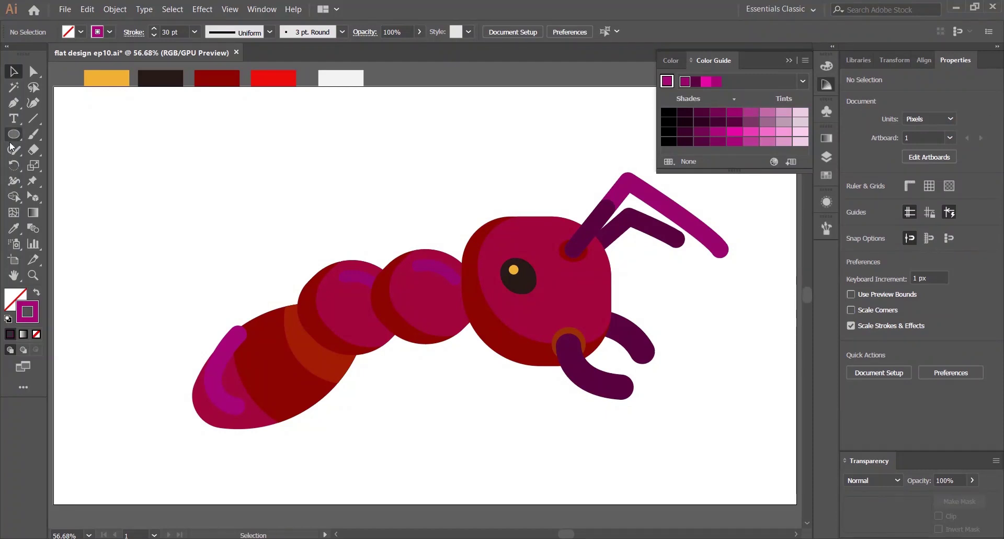
Make the near antenna's dark purple the current stroke colour, leaving nothing selected.
key("ctrl+plus")
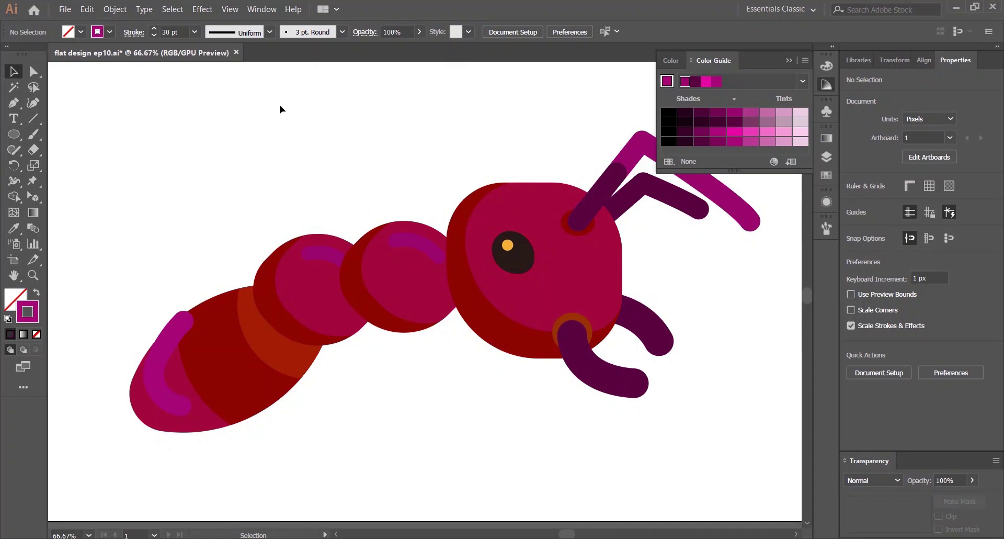
key("ctrl+minus")
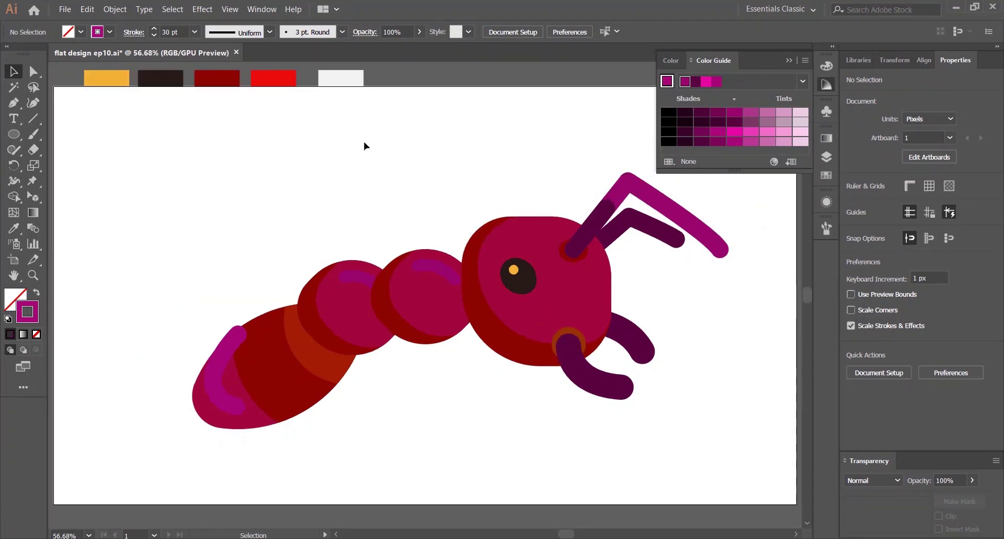
left_click(592, 227)
left_click(647, 256)
left_click_drag(648, 256, 618, 234)
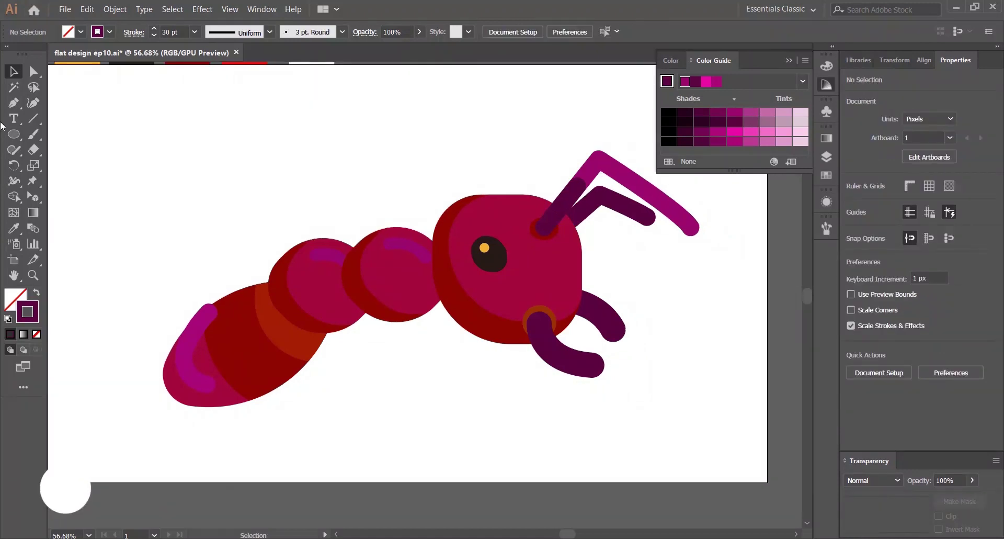
key("p")
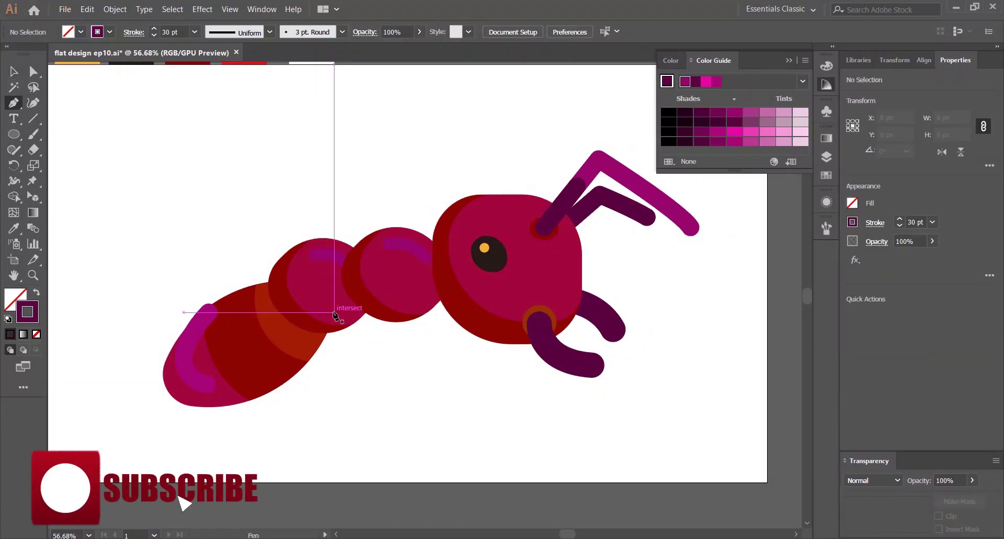
left_click(312, 340)
left_click(274, 451)
key("v")
right_click(287, 193)
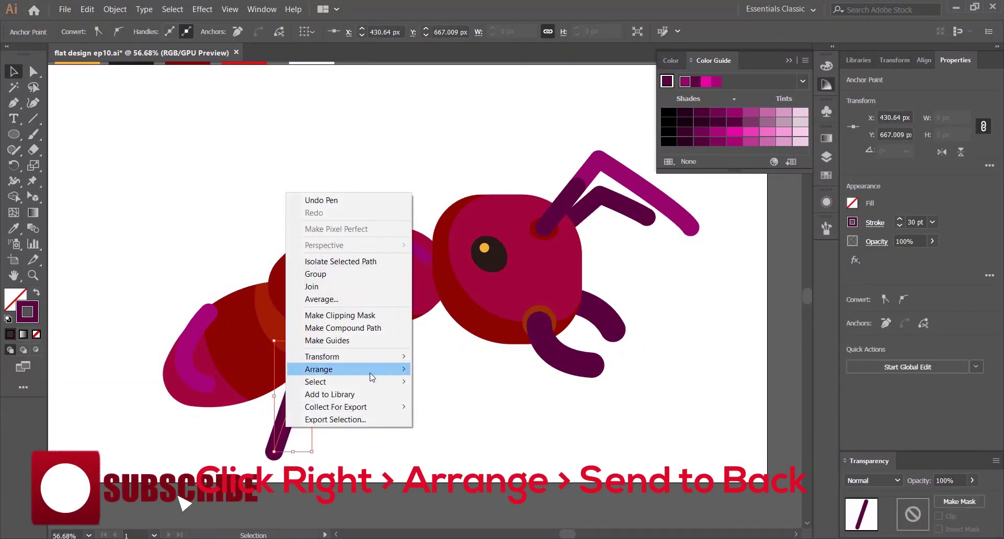
mouse_move(372, 376)
left_click(434, 407)
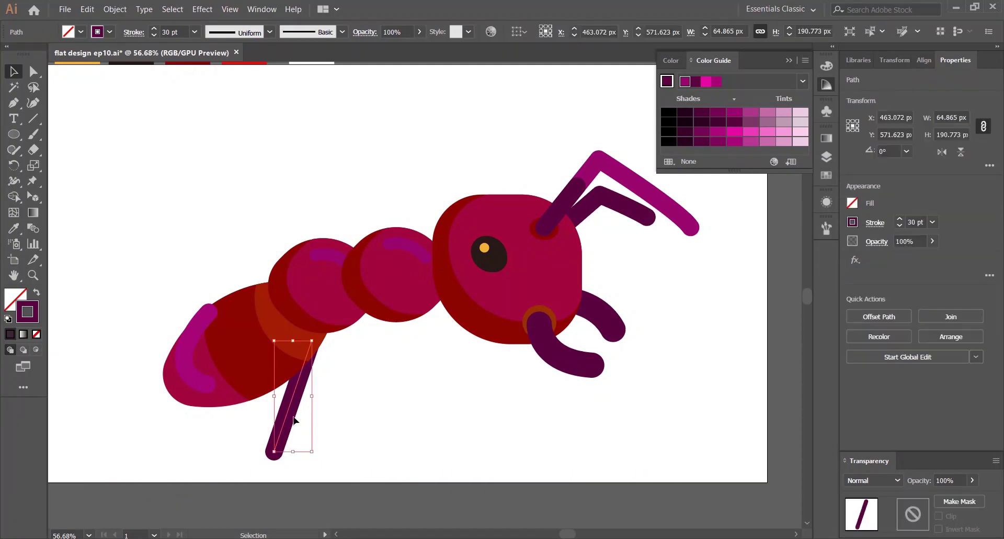
key("ctrl+z")
key("ctrl+z")
Draw a curved dark purple hind leg from above the abdomen down past its underside, and send it behind the body.
key("p")
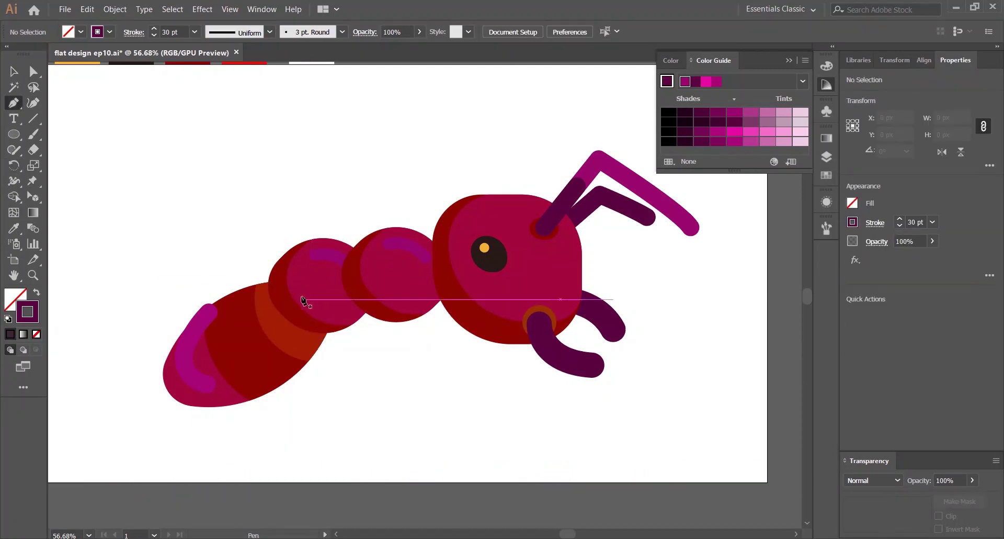
left_click(274, 222)
left_click_drag(206, 485, 208, 485)
key("v")
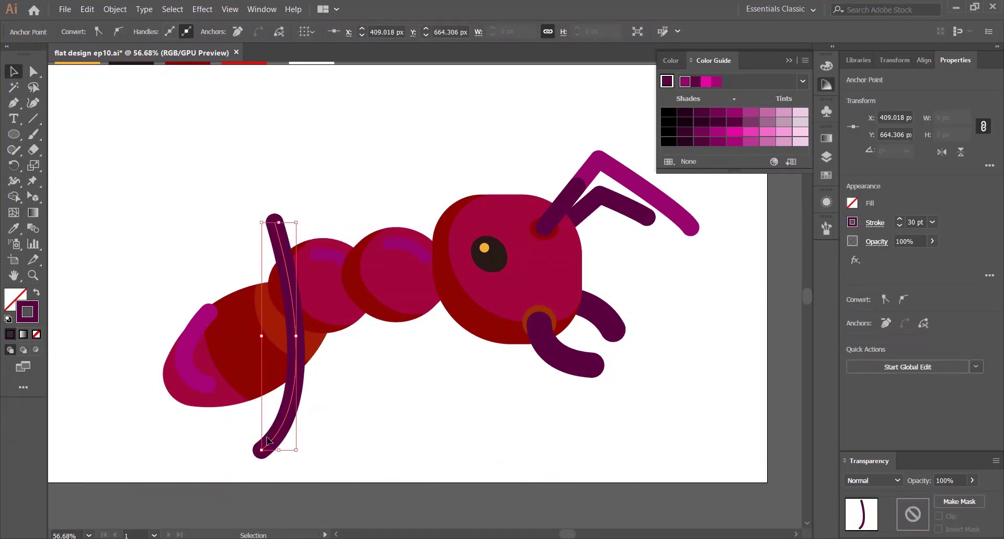
right_click(291, 415)
mouse_move(350, 357)
left_click(429, 397)
left_click(374, 422)
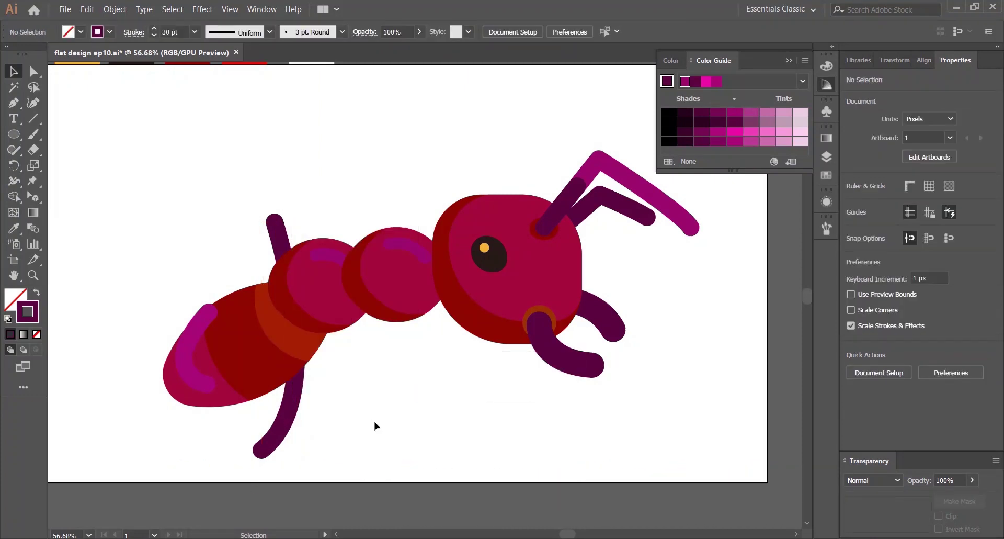
Extend the hind leg's upper end with a short straight segment to the rear round segment, making the path about 93 by 392 px.
left_click(14, 102)
left_click(274, 223)
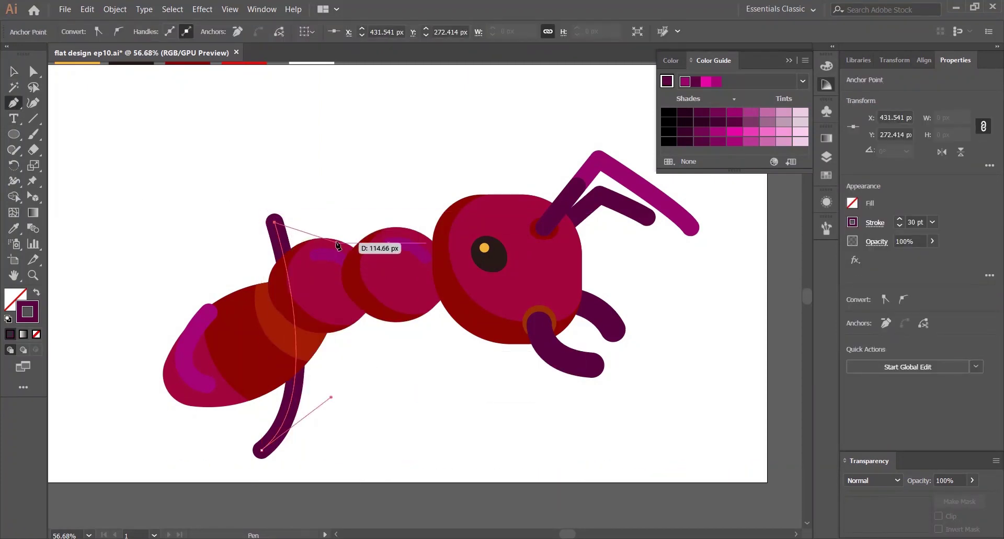
left_click(315, 247)
key("v")
left_click(320, 215)
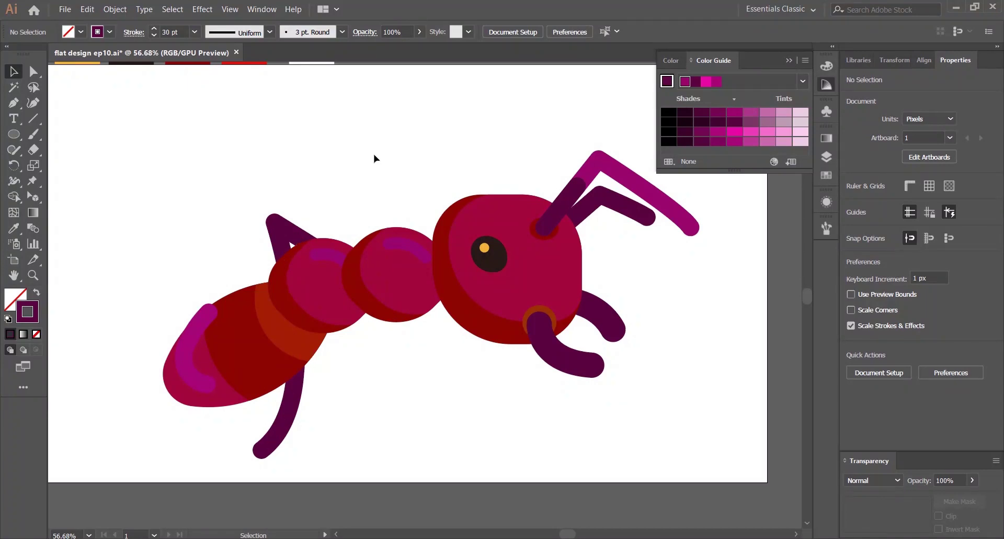
Duplicate the hind leg in place and delete the copy's foot anchor, keeping only the short upper segment.
left_click(293, 232)
key("ctrl+c")
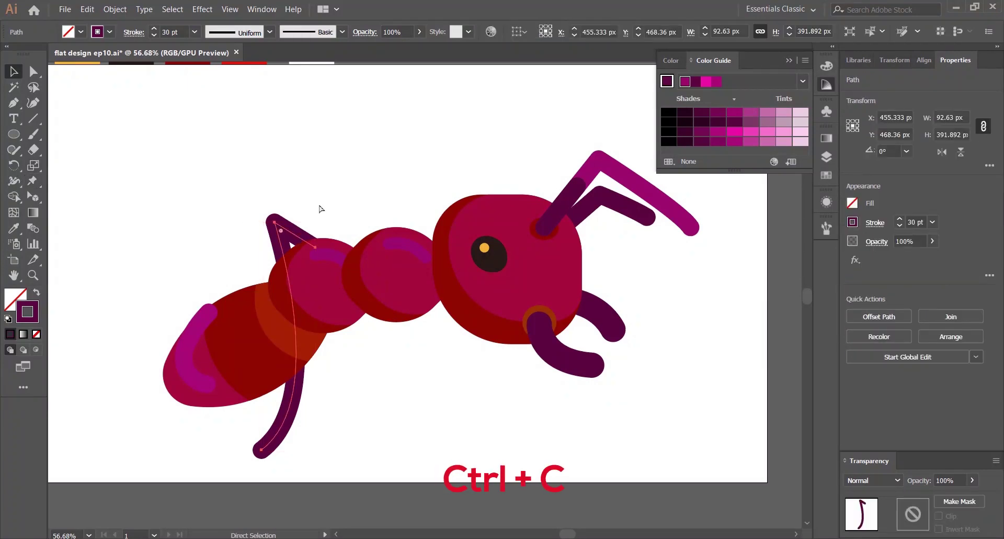
key("a")
key("ctrl+f")
left_click(264, 451)
key("Delete")
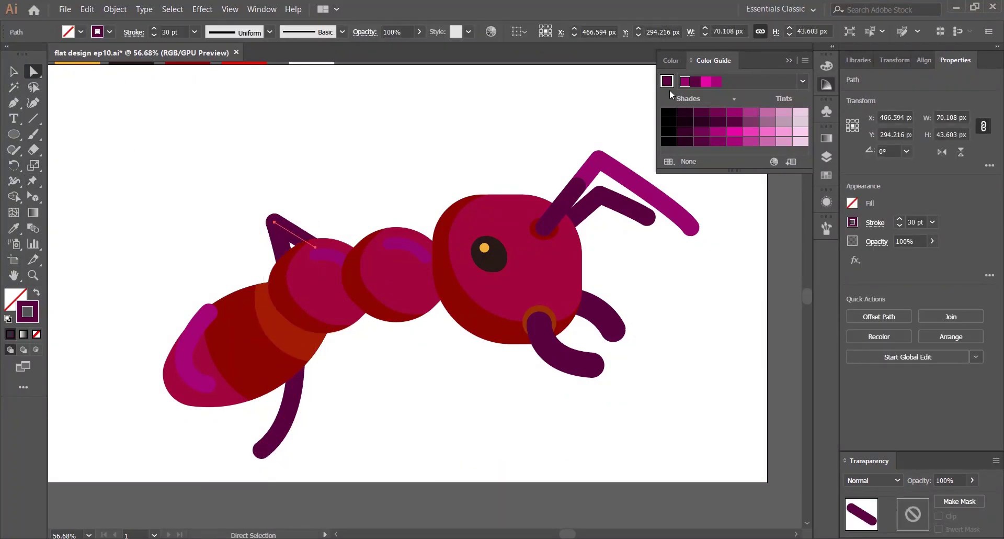
Recolour the hind leg's short upper segment with the antenna's lighter magenta-purple.
left_click(668, 83)
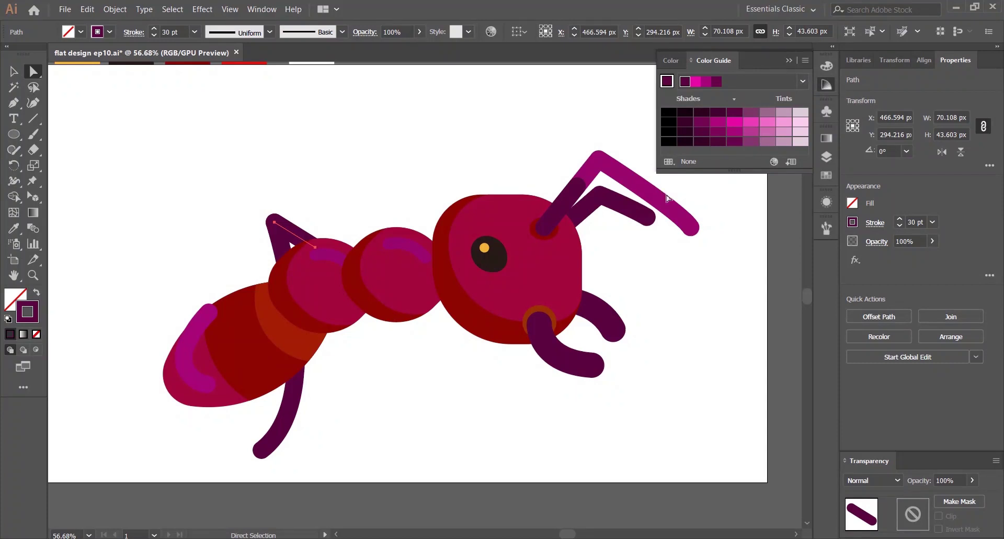
key("v")
left_click(400, 141)
Draw an inverted-V foreleg about 122 px wide from the front round segment to the head, and send it behind the body.
key("ctrl+0")
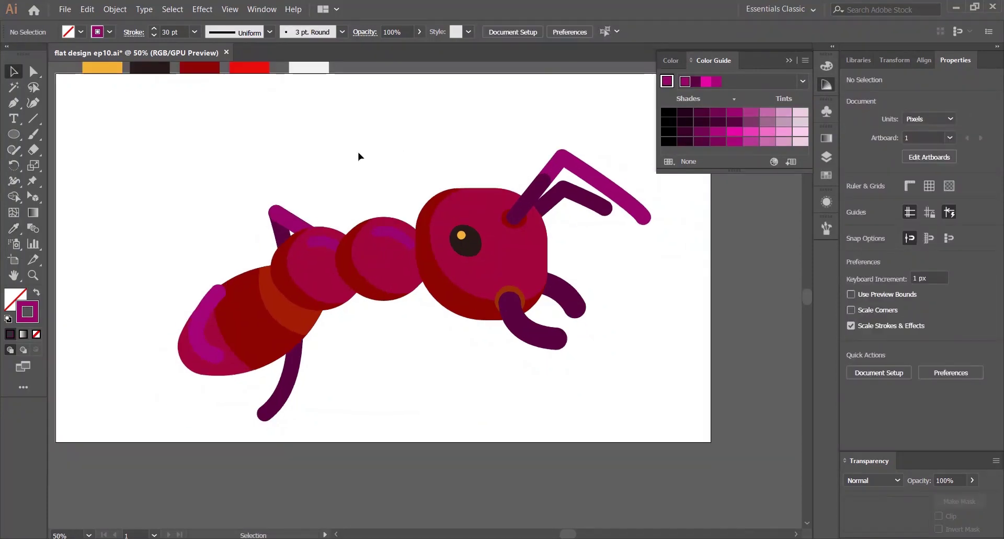
key("p")
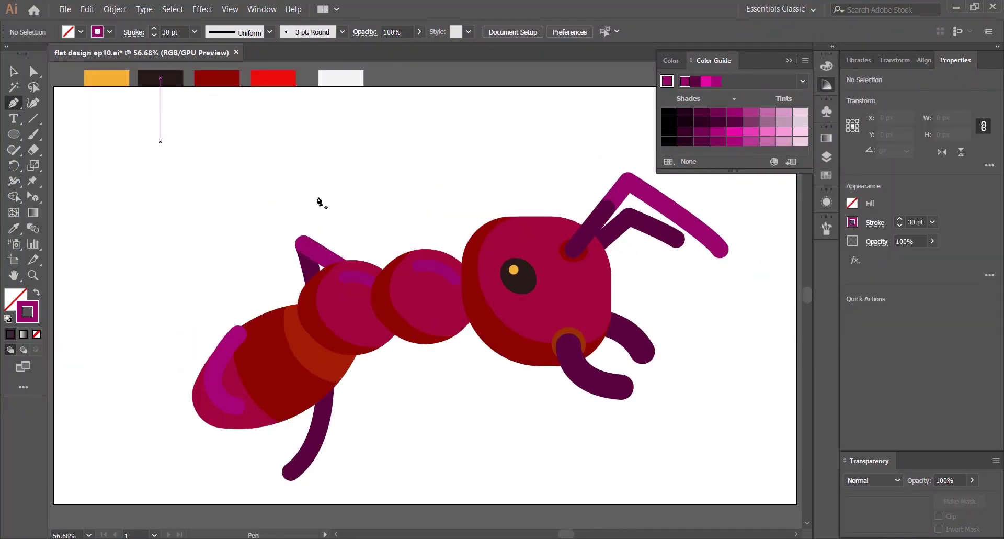
left_click(425, 275)
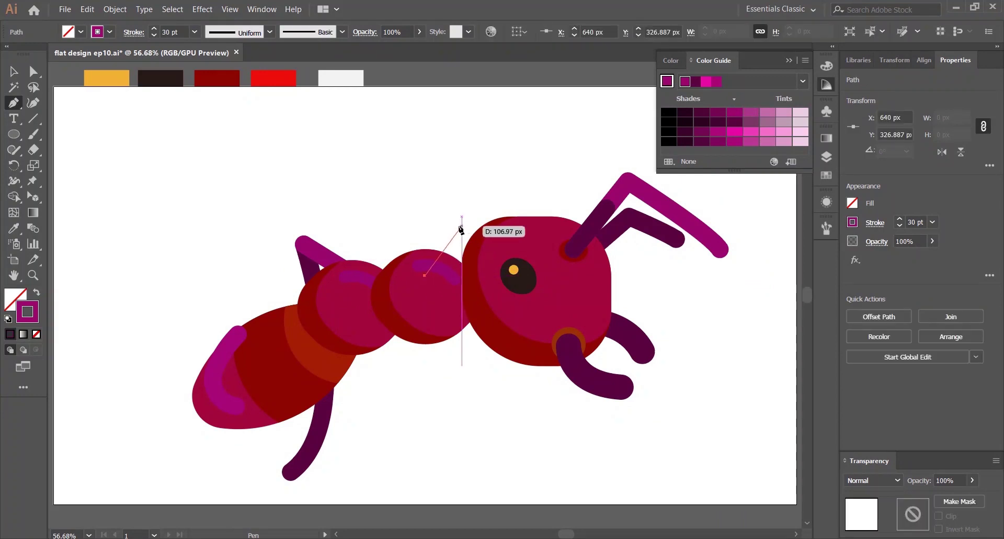
left_click(462, 226)
left_click(496, 273)
right_click(496, 273)
mouse_move(523, 442)
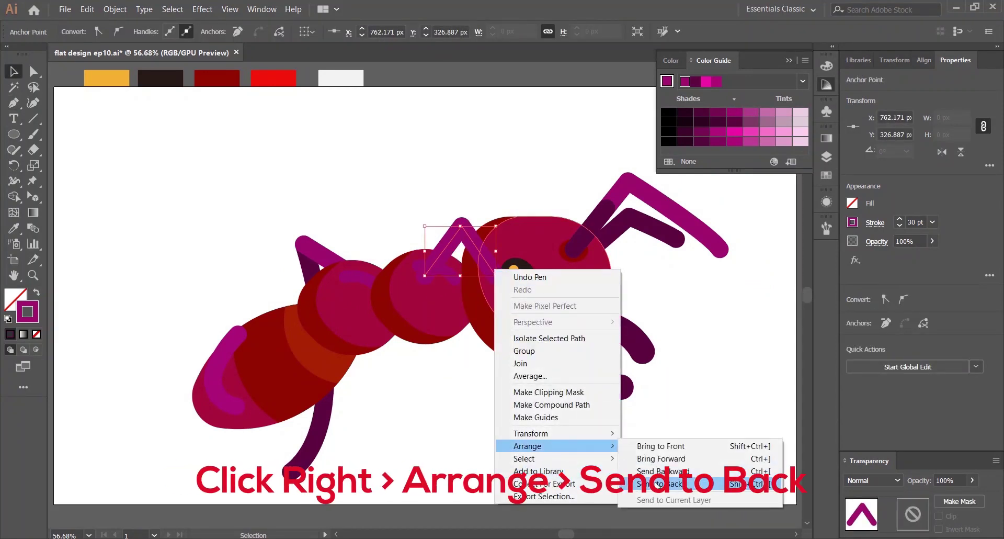
left_click(644, 494)
key("v")
key("ctrl+shift+a")
Extend the foreleg with a curve running down behind the head to a foot below it, making it about 260 by 330 px.
left_click(12, 106)
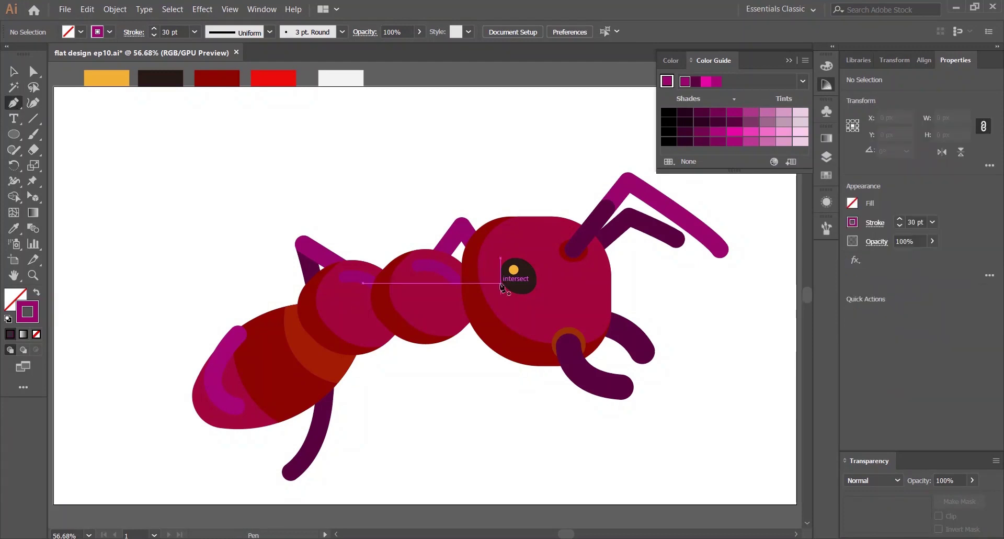
key("v")
left_click(465, 229)
mouse_move(496, 275)
left_mouse_down()
mouse_move(575, 442)
mouse_move(576, 420)
mouse_move(614, 437)
left_mouse_up()
key("v")
left_click(555, 411)
Duplicate the foreleg in place and delete the copy's two upper anchors, keeping only the lower curved part.
left_click(564, 401)
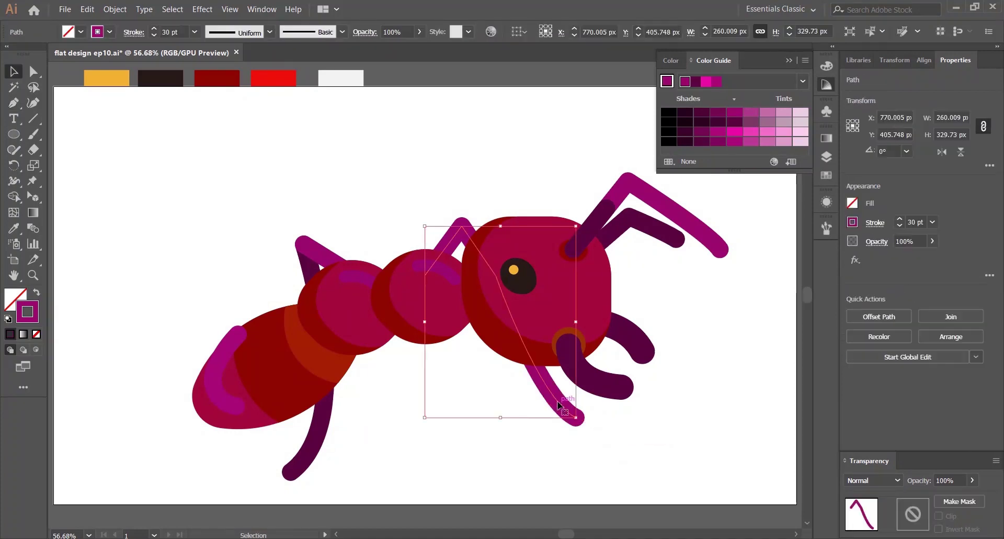
key("a")
key("ctrl+c")
key("ctrl+f")
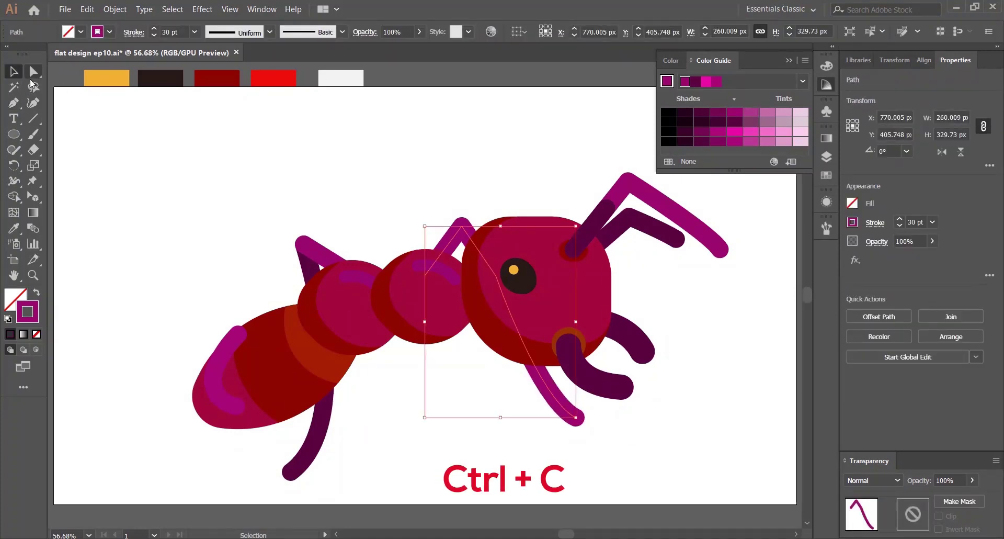
key("a")
left_click(425, 275)
key("Delete")
left_click(462, 226)
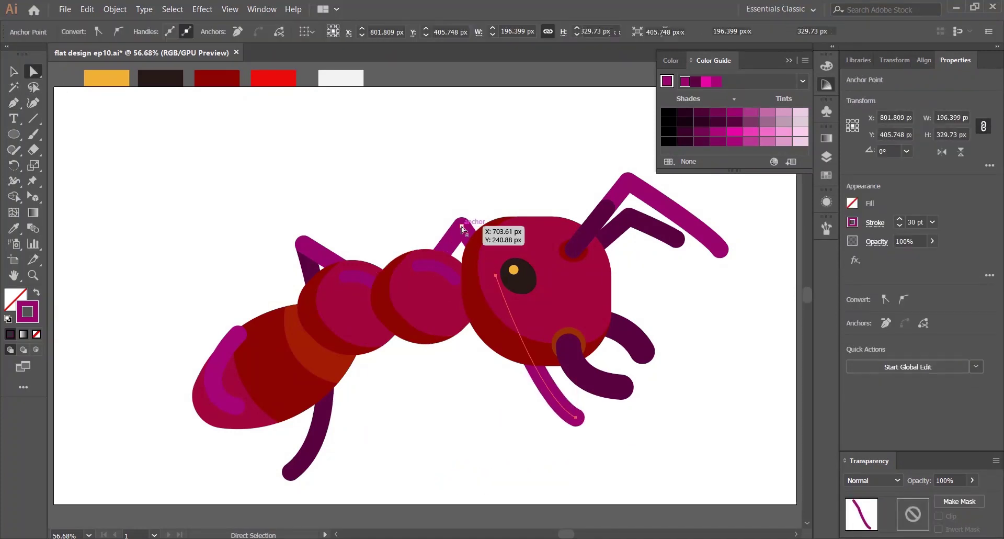
key("Delete")
Recolour the foreleg's lower part by sampling the dark purple hind leg with the Eyedropper.
left_click(319, 430)
key("v")
left_click(361, 170)
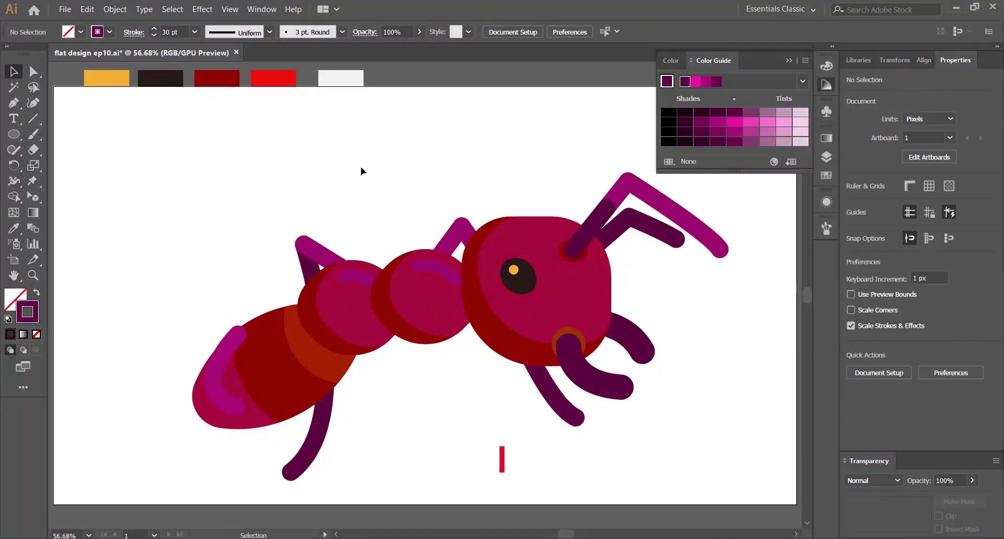
Draw a curved dark purple middle leg about 96 by 194 px below the front round segment and send it behind the body.
left_click_drag(407, 361, 391, 340)
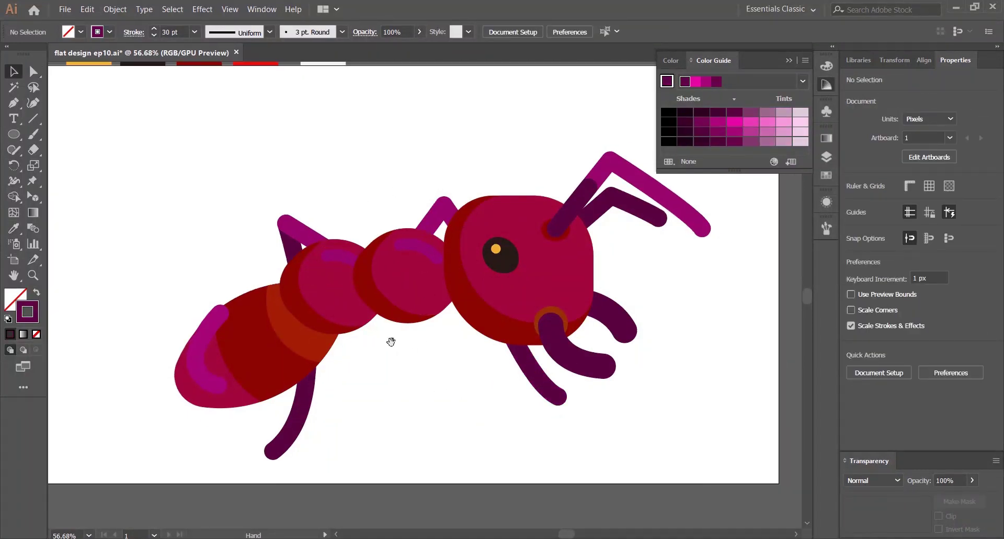
key("p")
left_click(398, 296)
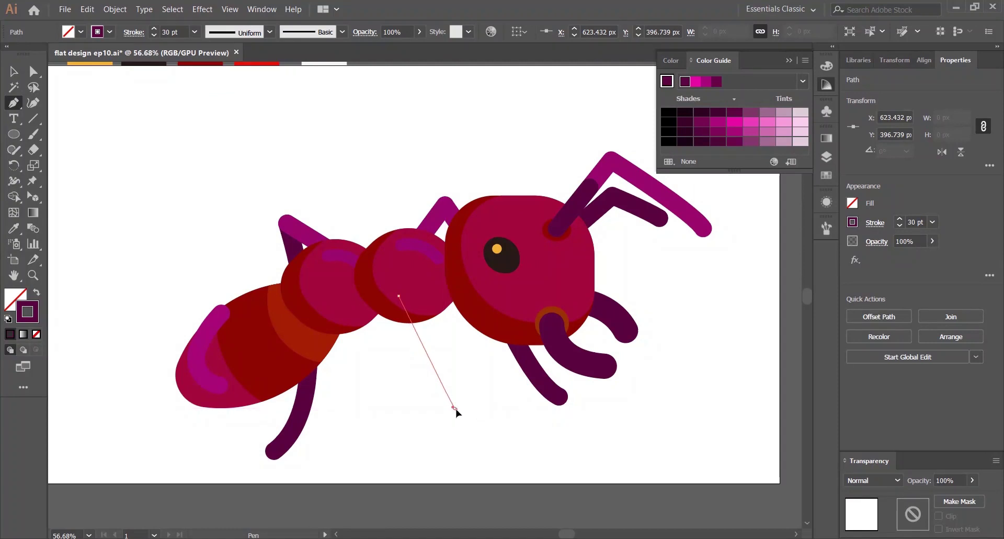
left_click_drag(455, 408, 498, 428)
key("v")
right_click(415, 360)
mouse_move(503, 304)
left_click(580, 339)
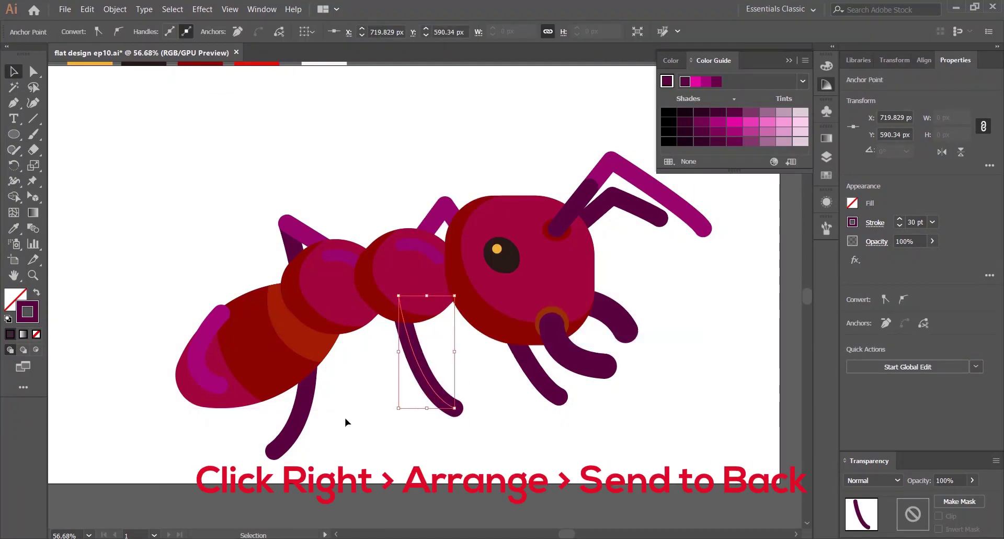
left_click(348, 420)
Shift the curved middle leg slightly towards the head, keeping its top behind the front round segment.
left_click_drag(419, 366, 438, 361)
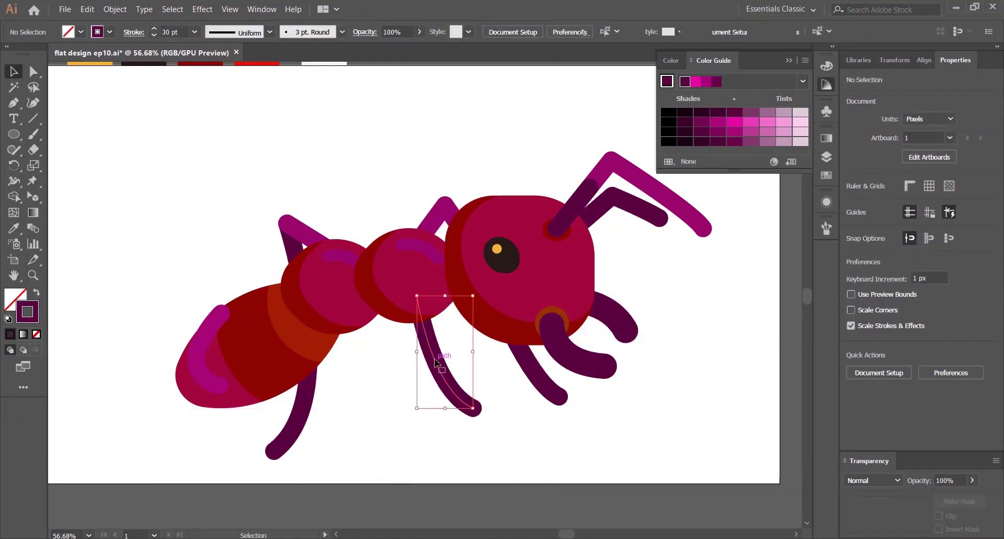
mouse_move(480, 413)
left_mouse_down()
mouse_move(489, 390)
mouse_move(450, 382)
mouse_move(470, 408)
left_mouse_up()
left_click(492, 376)
left_click(461, 391)
left_click(497, 397)
key("ctrl+0")
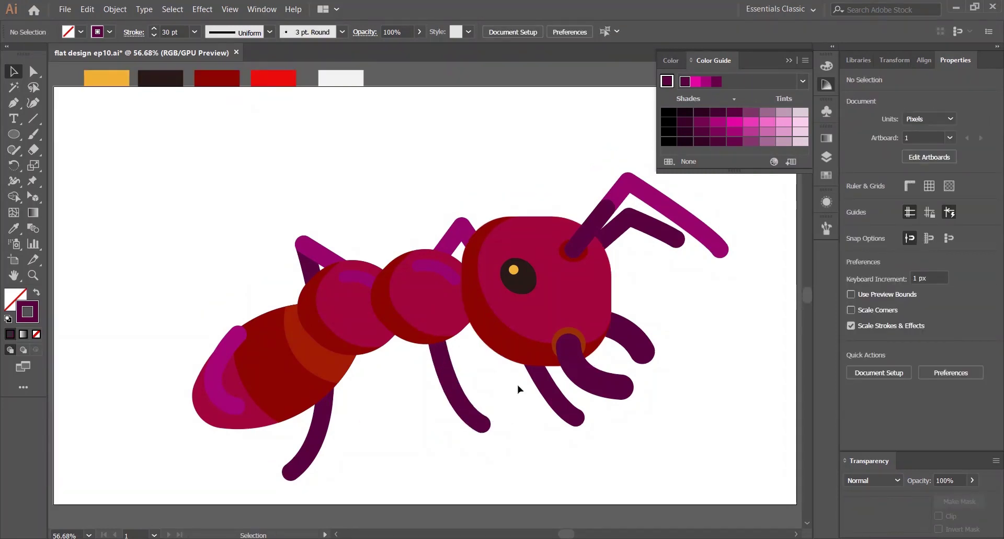
Draw a bent near leg about 123 by 192 px from the front round segment's lower edge, ending in a curve towards the head.
left_click(826, 85)
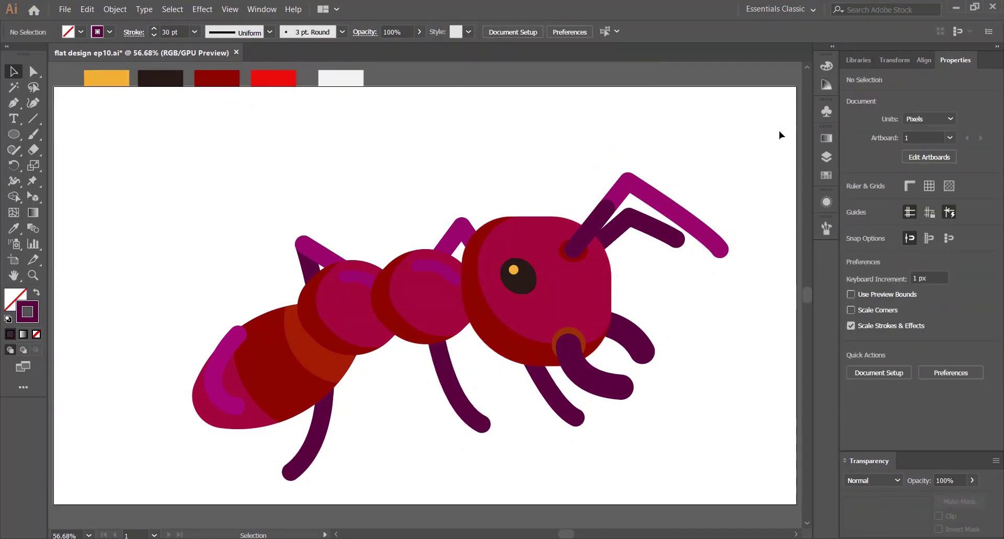
left_click(515, 216)
left_click(12, 103)
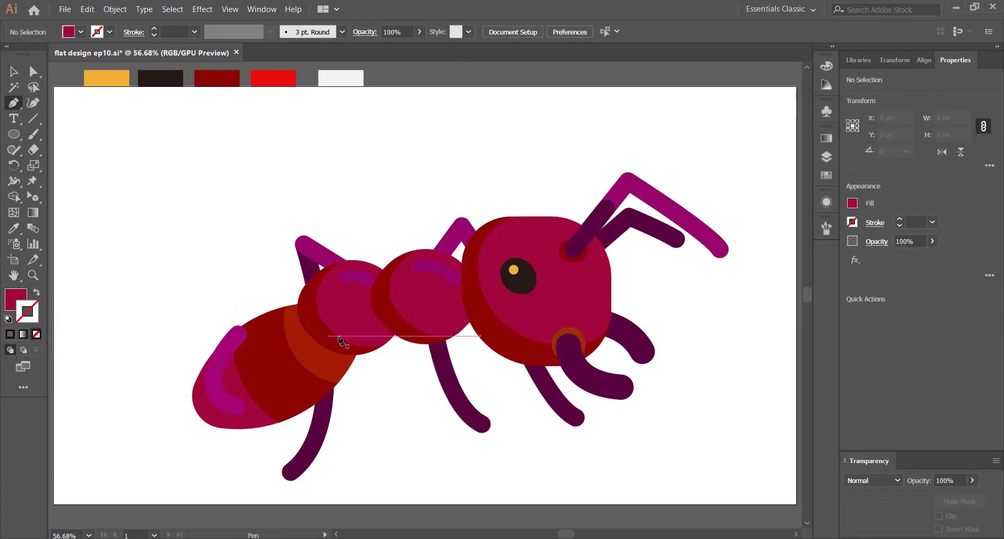
left_click(407, 331)
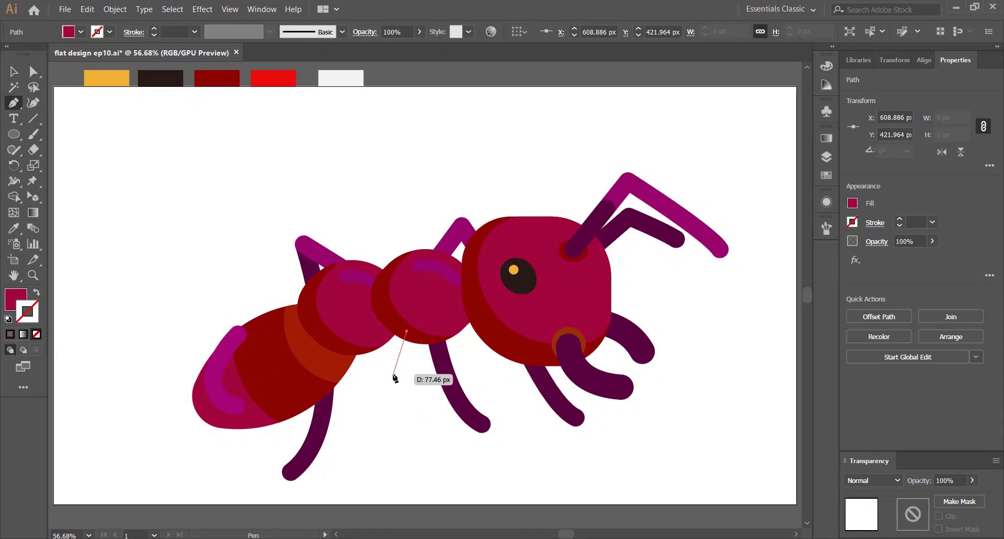
left_click(394, 377)
left_click_drag(466, 442, 494, 452)
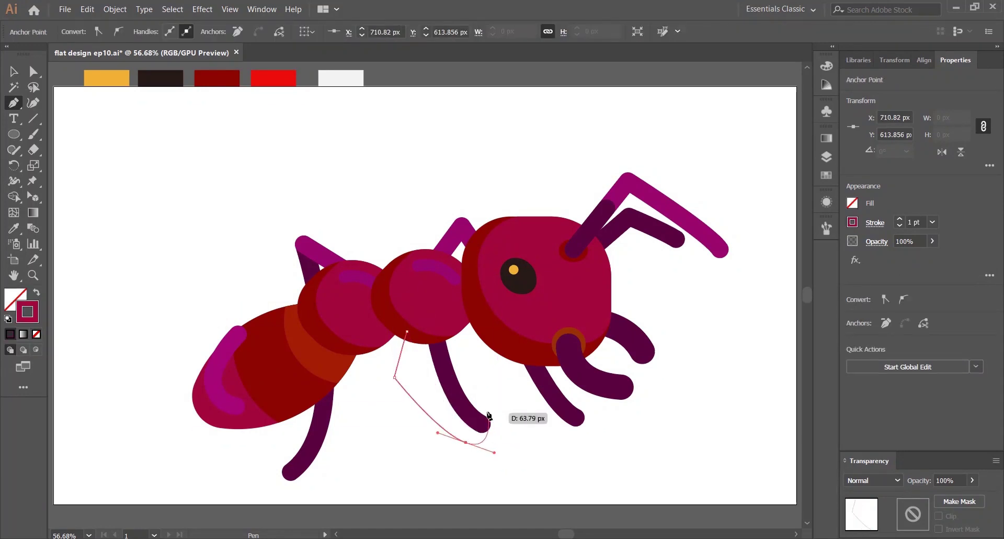
Match the bent near leg to the middle leg's dark purple 30 pt rounded stroke with the Eyedropper.
key("i")
left_click(421, 340)
key("shift+x")
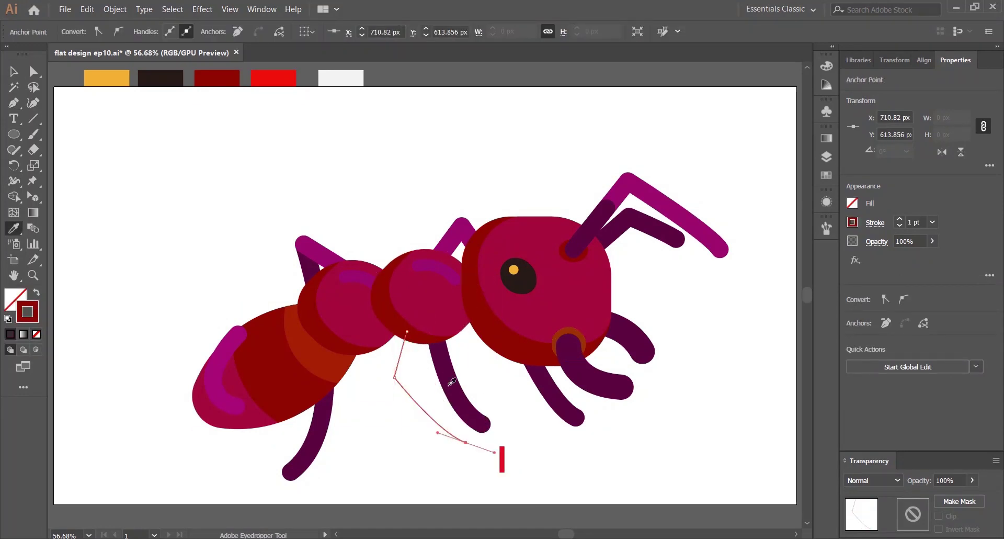
left_click(453, 382)
key("v")
Recolour the bent near leg's stroke with the crimson swatch and keep the leg selected.
left_click(827, 175)
scroll(701, 219, "down", 3)
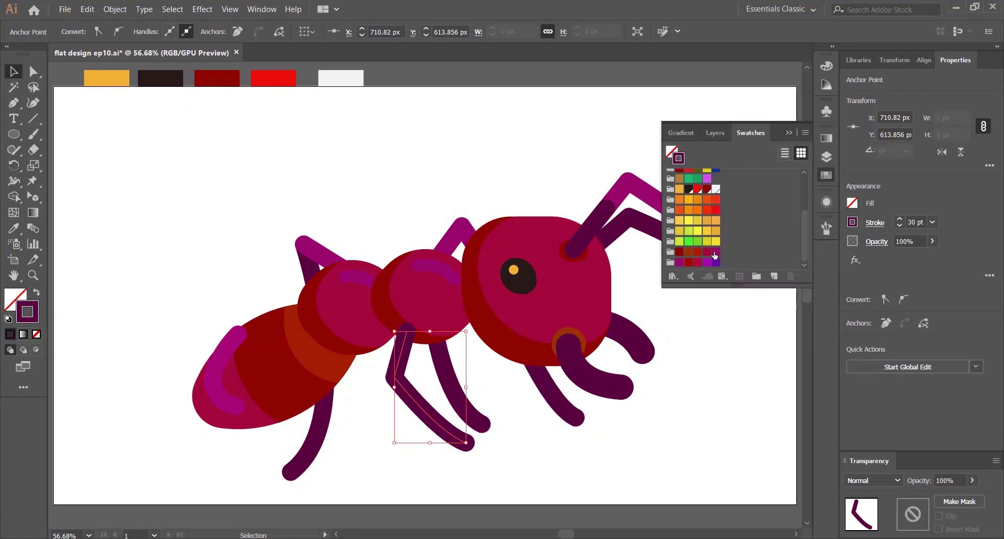
left_click(714, 253)
left_click(510, 432)
left_click(401, 369)
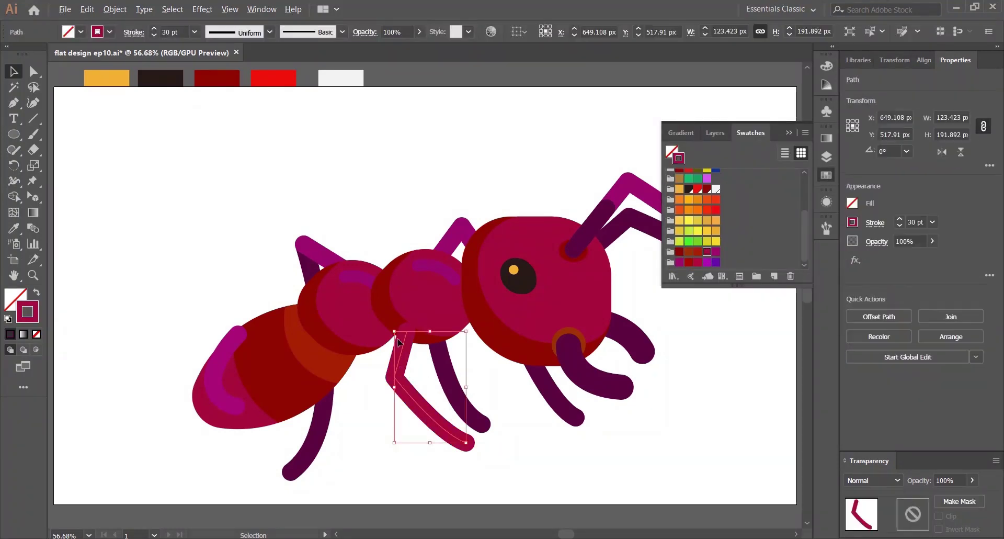
Examine the crimson near leg up close, from its joint with the front round segment down to its bend.
key("ctrl+plus")
key("ctrl+plus")
left_click(369, 265)
left_click_drag(334, 284, 336, 293)
left_click(402, 265)
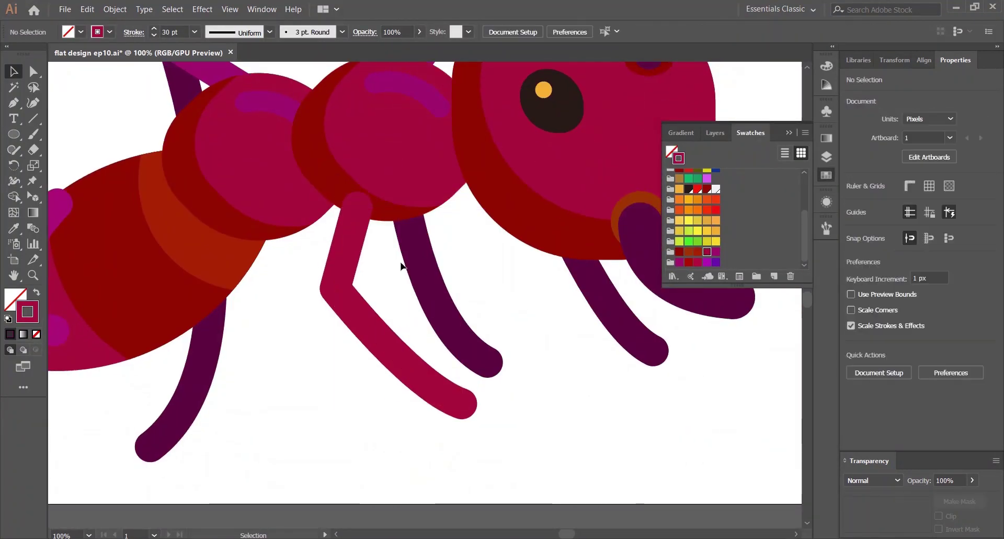
key("ctrl+minus")
key("ctrl+minus")
left_click_drag(469, 307, 411, 314)
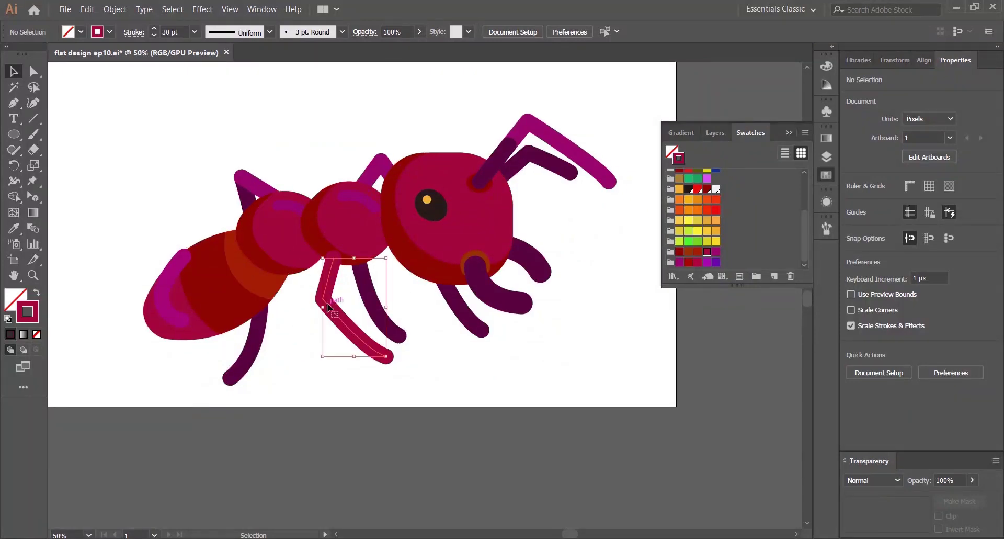
key("p")
left_click(270, 268)
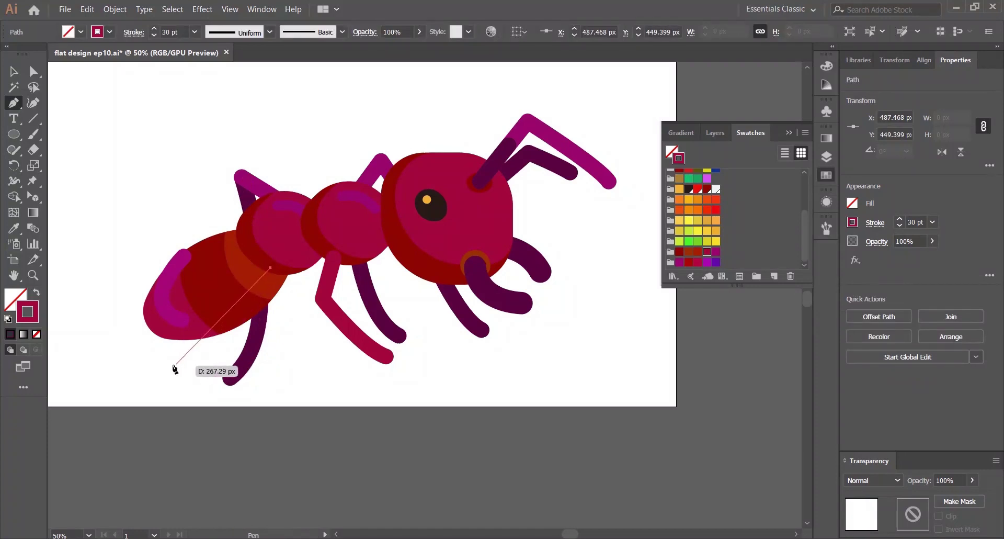
key("v")
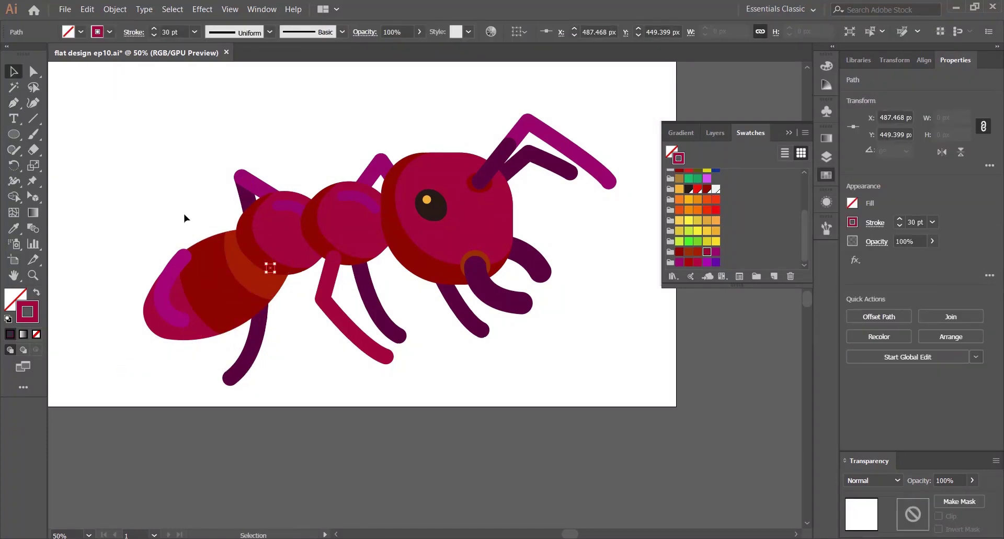
left_click(184, 214)
Draw a bent crimson rear near leg about 82 by 228 px from the rear round segment's lower edge, curving towards the head.
key("p")
left_click(278, 265)
left_click(235, 342)
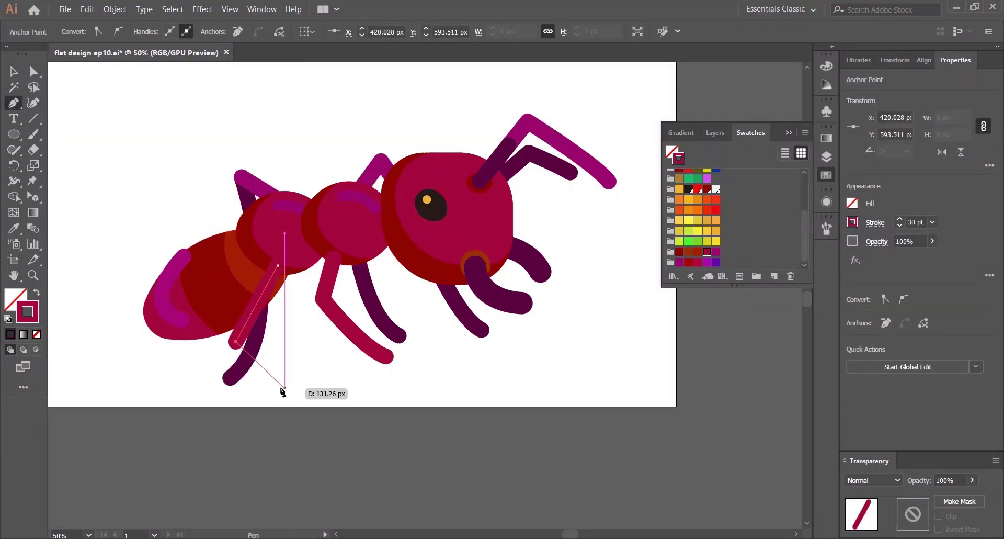
left_click_drag(269, 381, 290, 387)
key("v")
left_click(294, 385)
Round the rear near leg's bend to a corner radius of about 77 px.
left_click(242, 349)
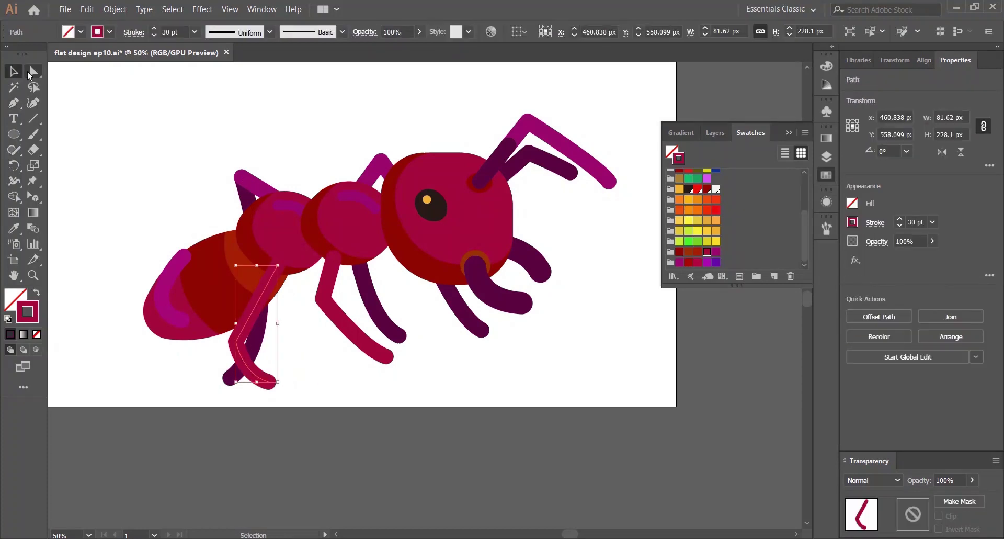
left_click(30, 75)
left_click_drag(247, 344, 300, 336)
key("v")
left_click(312, 327)
scroll(318, 321, "down", 4)
scroll(314, 321, "up", 2)
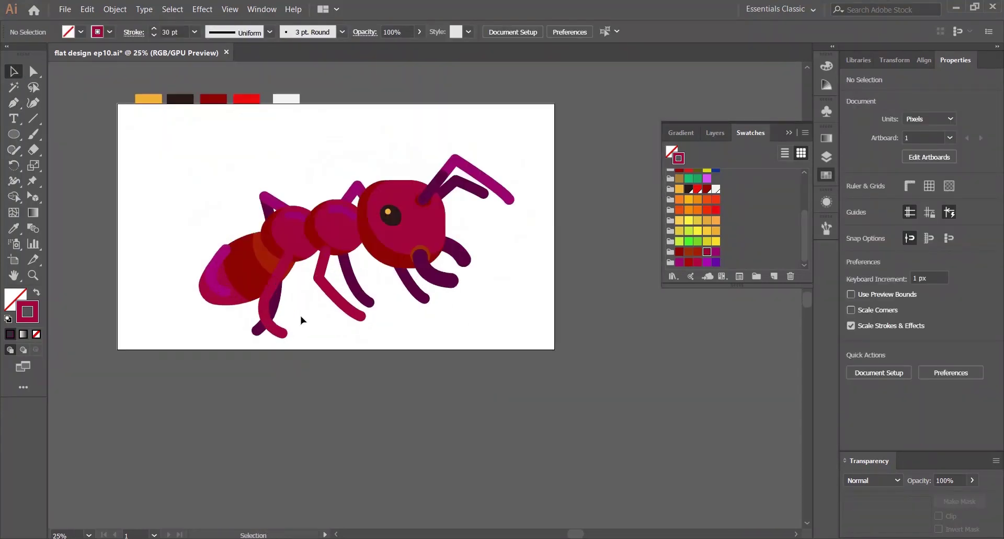
Slightly round the bend of the near leg under the front round segment.
scroll(303, 317, "up", 2)
left_click(336, 247)
left_click(35, 77)
left_click_drag(346, 237, 359, 235)
left_click(326, 282)
left_click_drag(326, 283, 307, 301)
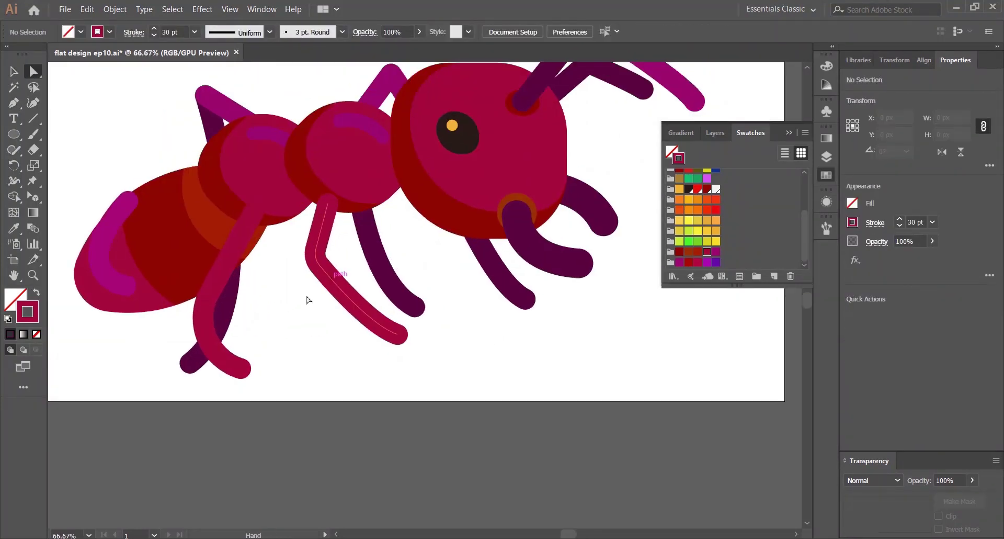
Copy the rear near leg and paste the duplicate in front, exactly over the original.
scroll(309, 302, "down", 1)
left_click(235, 308)
left_click(13, 75)
left_click(34, 71)
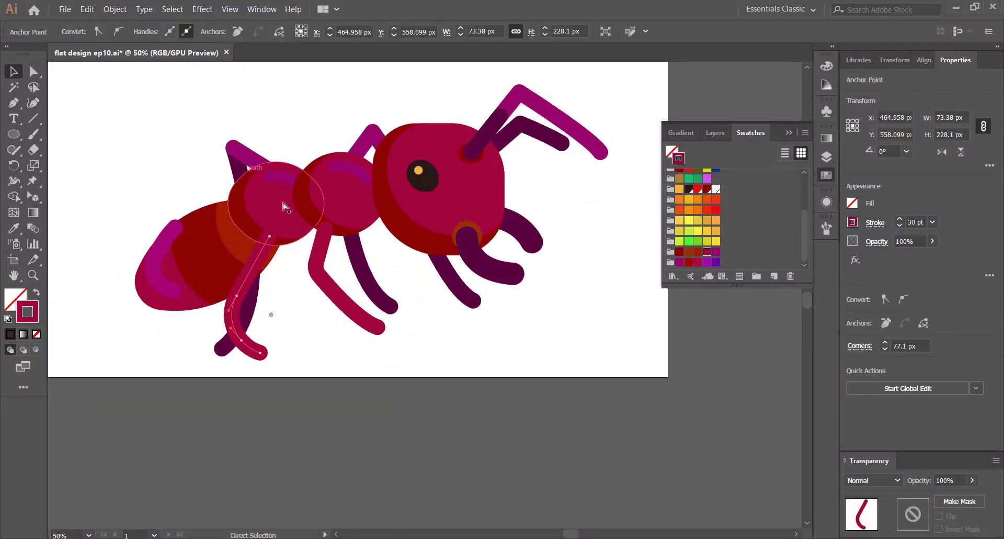
left_click(233, 319)
key("ctrl+c")
key("ctrl+f")
left_click(14, 71)
left_click(281, 332)
left_click(233, 317)
key("a")
left_click(233, 320)
key("ctrl+c")
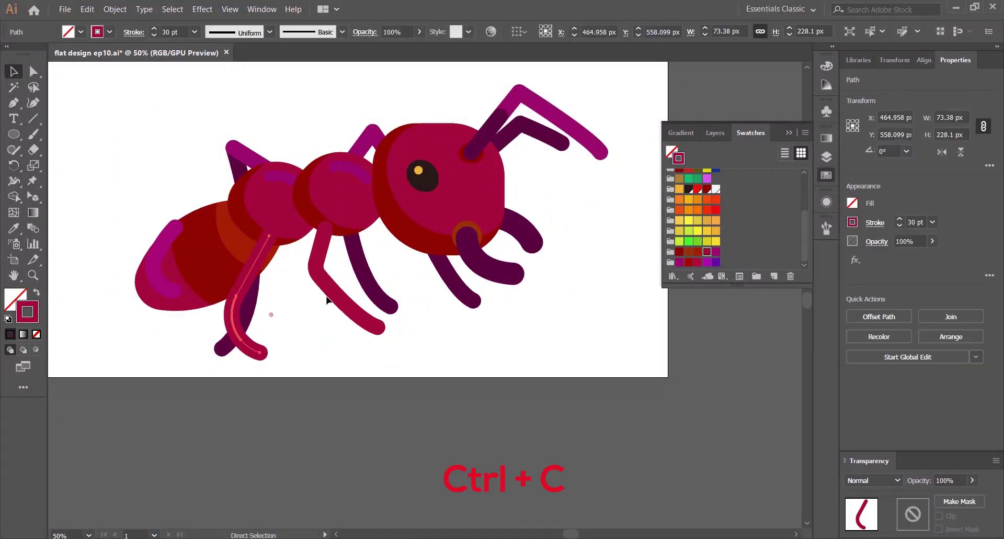
key("ctrl+f")
Delete the lower part of the rear leg's duplicate and recolour the remaining upper segment with the crimson swatch R=176 G=4 B=64.
key("a")
left_click(242, 316)
key("Delete")
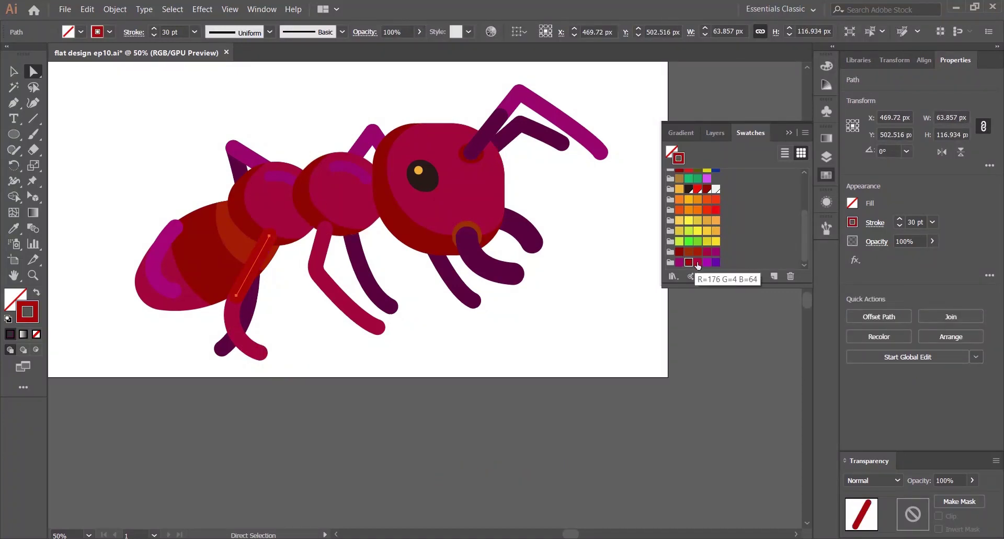
left_click(716, 263)
left_click(707, 263)
left_click(698, 263)
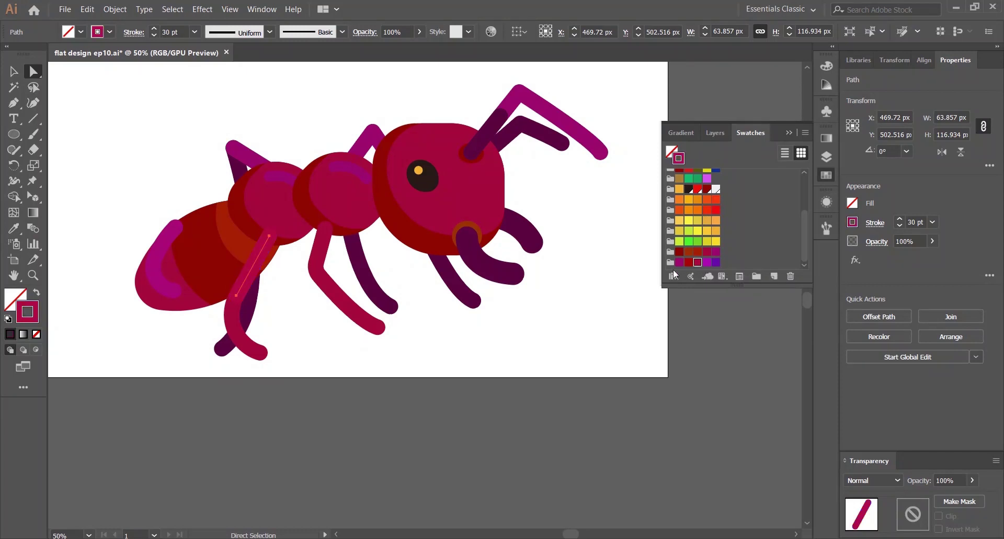
left_click(602, 301)
left_click(237, 296)
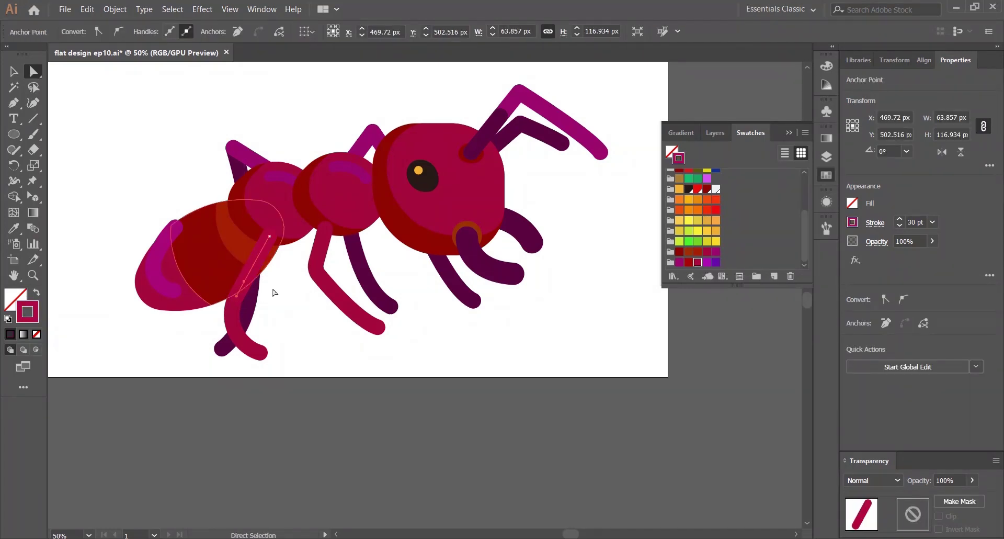
left_click(273, 289)
Duplicate the middle near leg in front and delete the duplicate's lower part, keeping only the upper segment.
left_click(316, 263)
key("ctrl+c")
key("ctrl+f")
left_click(324, 274)
key("Delete")
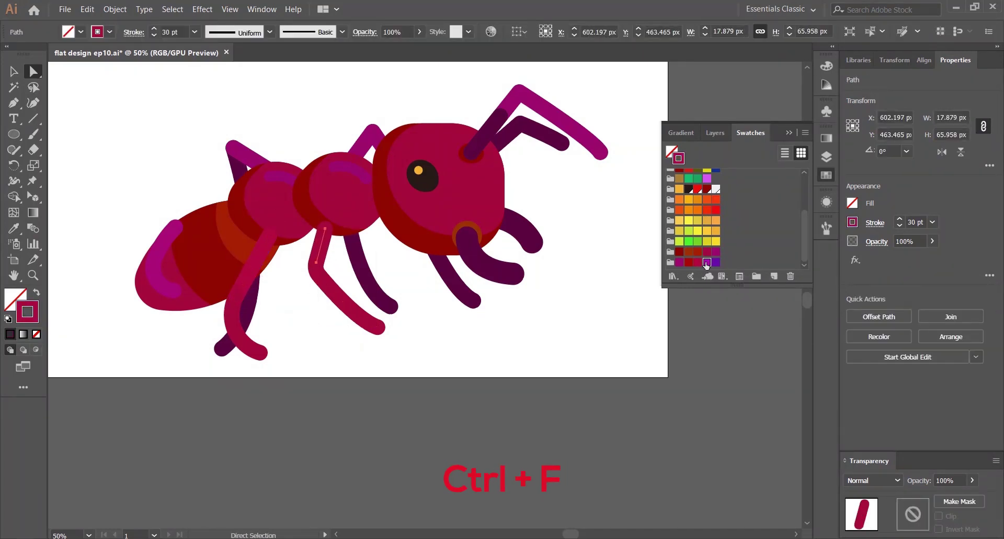
Recolour the middle near leg's upper segment with the crimson swatch R=176 G=4 B=64 and close the swatches.
left_click(708, 263)
left_click(697, 263)
left_click(436, 343)
scroll(453, 285, "down", 1)
key("ctrl+0")
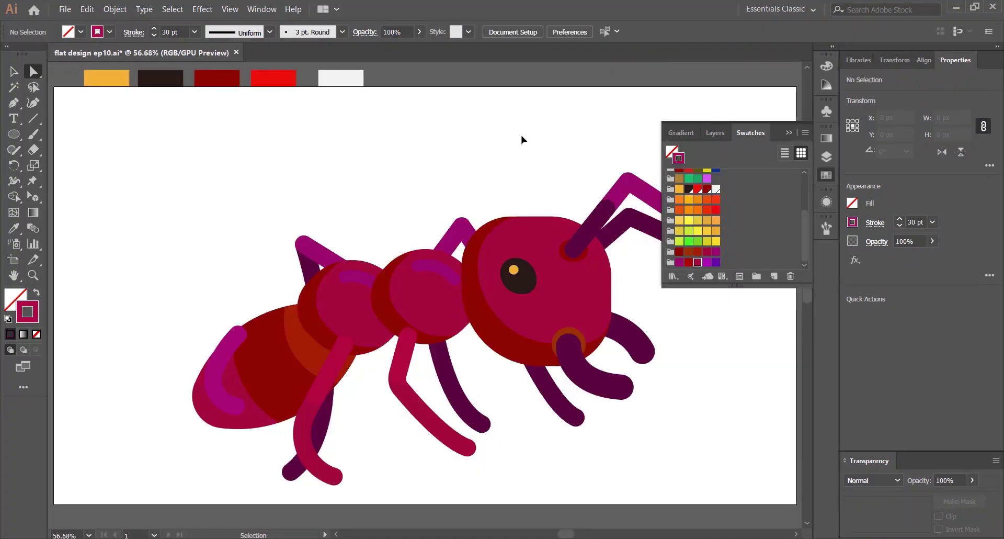
left_click(828, 174)
Try a front near leg as one smooth crimson curve from the front round segment's edge behind the head.
left_click_drag(552, 300, 474, 200)
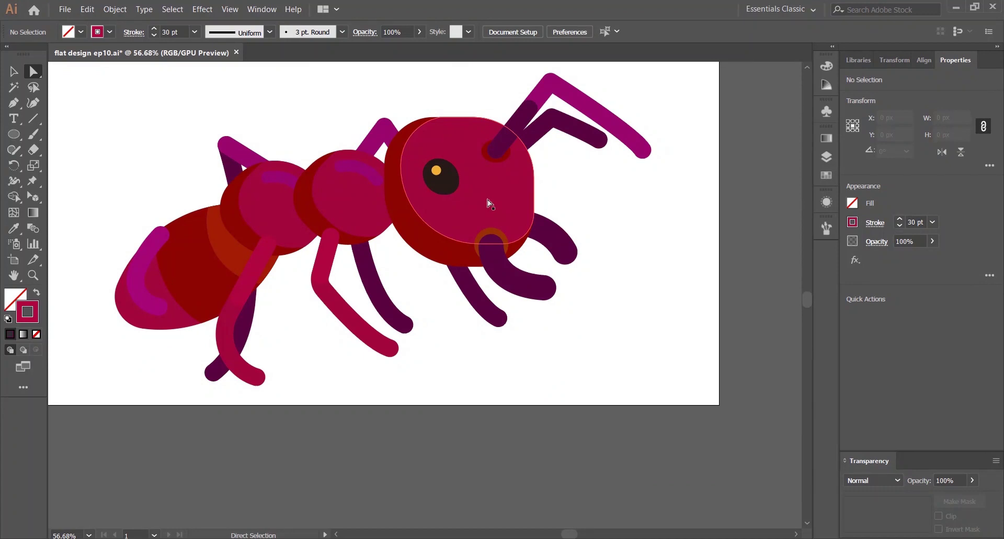
left_click(12, 106)
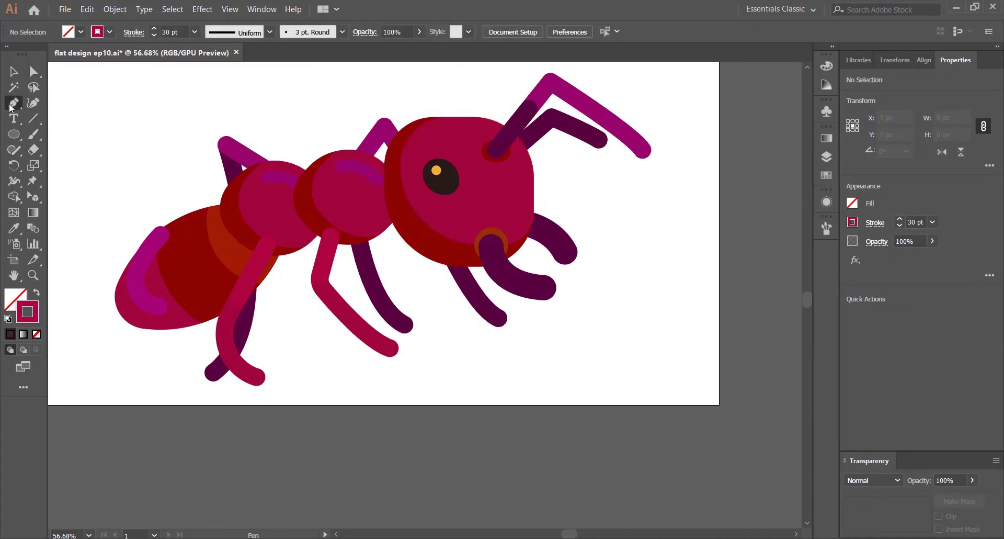
left_click(385, 222)
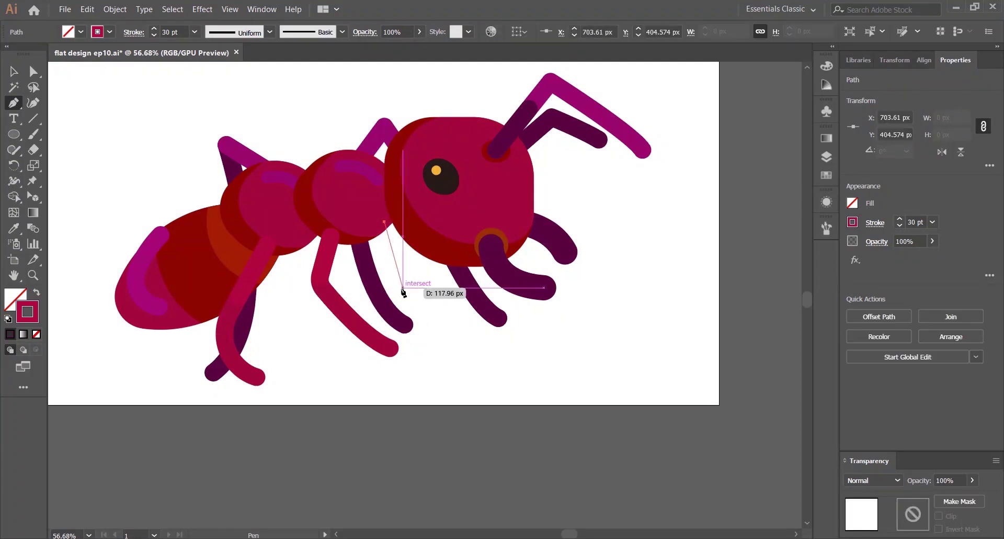
mouse_move(460, 325)
left_mouse_down()
mouse_move(528, 362)
mouse_move(560, 358)
left_mouse_up()
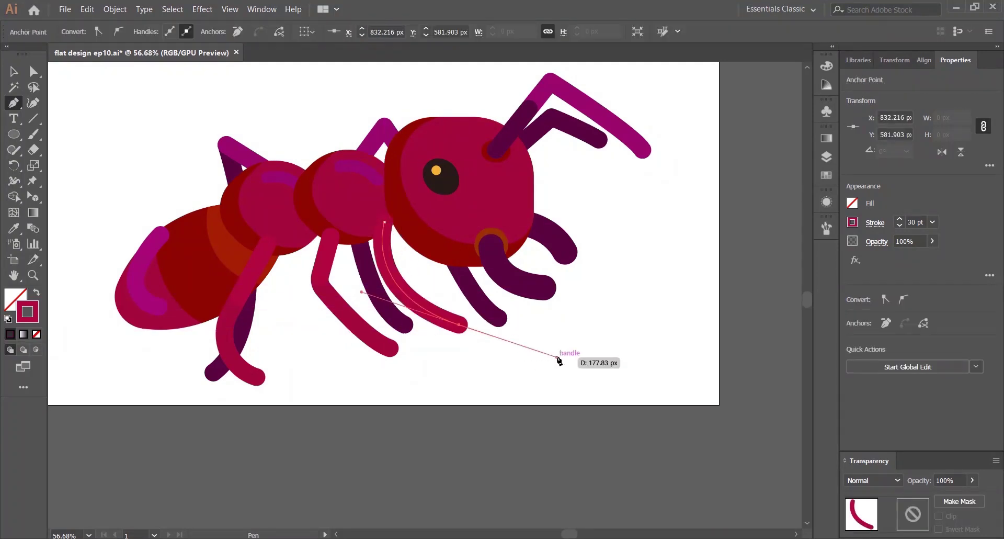
key("v")
right_click(381, 246)
left_click(359, 288)
left_click(358, 287)
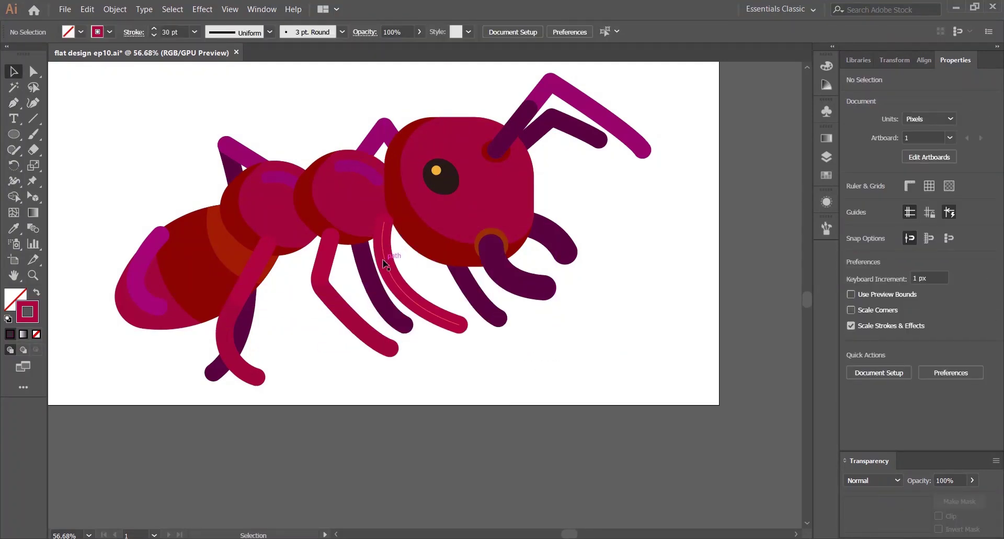
Delete the smoothly curved front near leg.
left_click(396, 271)
mouse_move(380, 265)
left_mouse_down()
mouse_move(418, 292)
mouse_move(381, 277)
mouse_move(391, 280)
left_mouse_up()
left_click(490, 326)
key("ctrl+shift+a")
left_click(390, 287)
key("Delete")
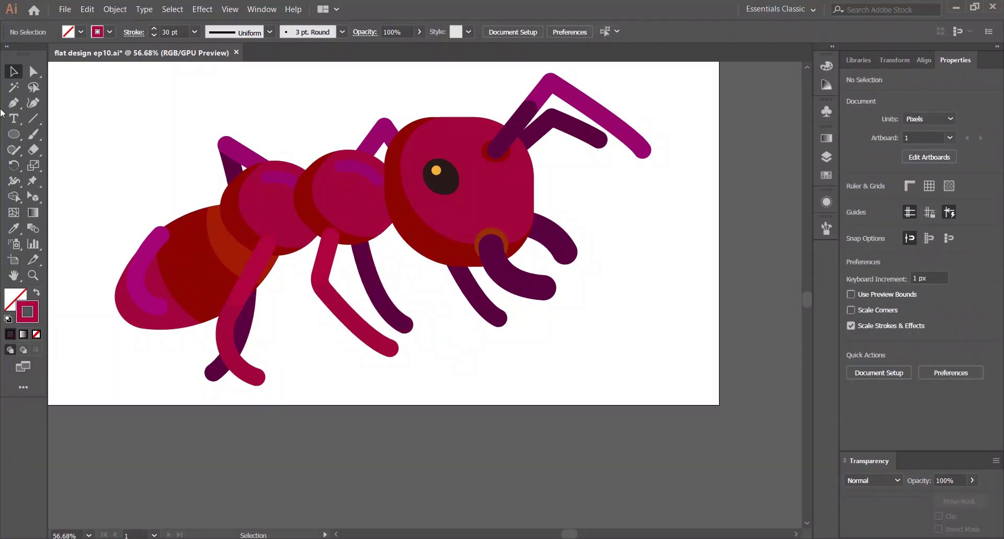
Draw a bent crimson front near leg about 135 by 182 px from the front round segment beside the head, with a curved lower part.
key("p")
left_click(379, 224)
left_click(373, 270)
left_click(449, 329)
key("v")
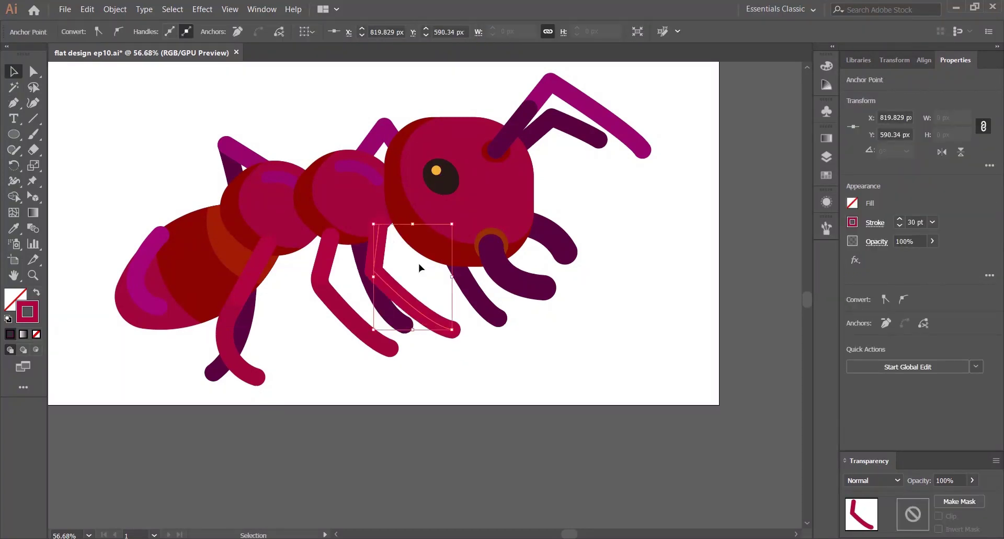
key("ctrl+shift+a")
Paste a duplicate of the front near leg in front and delete the duplicate's upper segment.
scroll(383, 270, "up", 2)
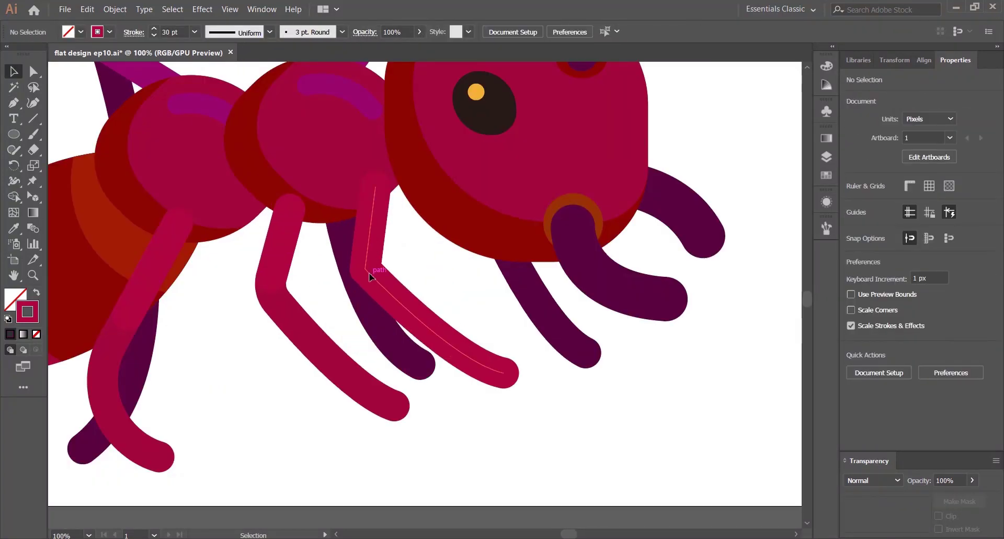
left_click(369, 277)
key("ctrl+c")
key("a")
key("ctrl+f")
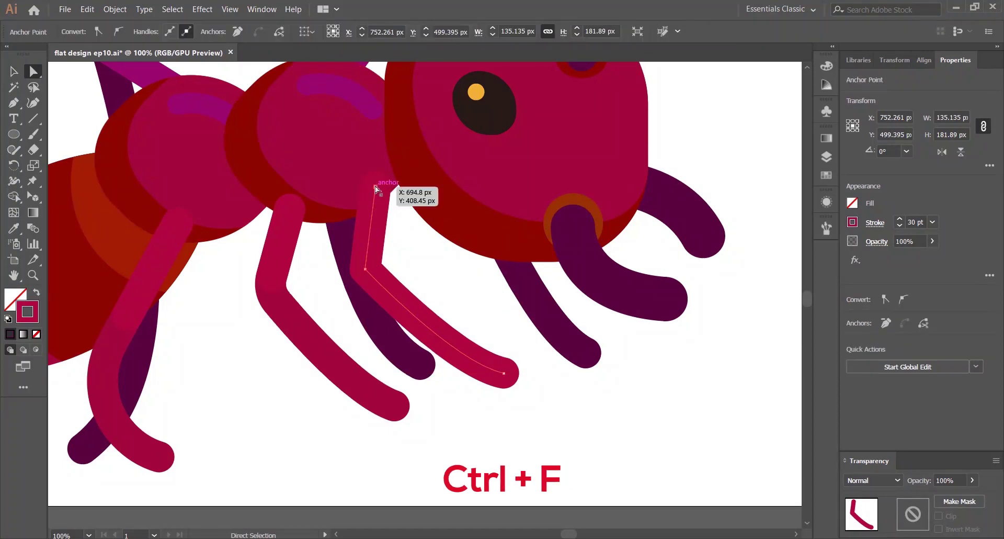
left_click(376, 189)
key("o")
key("Delete")
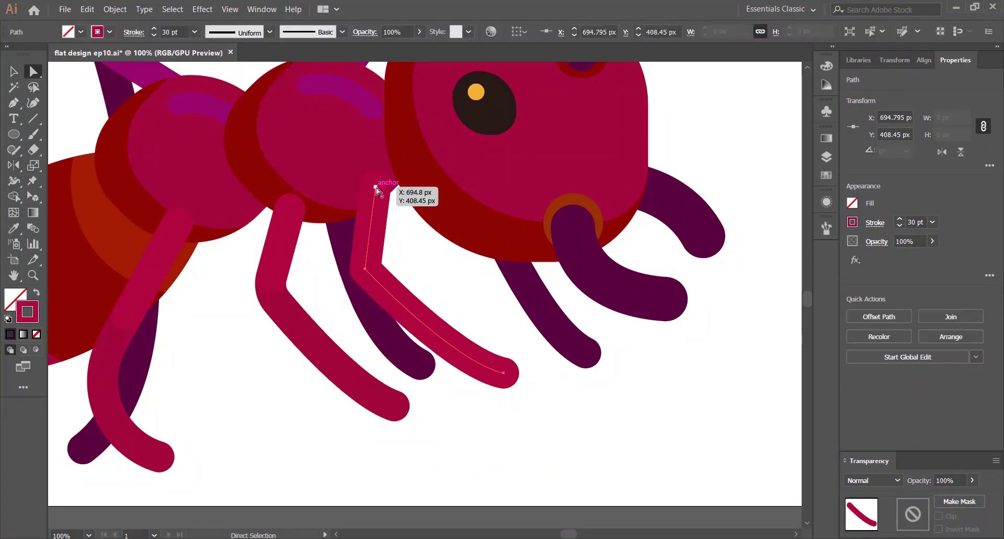
key("v")
key("ctrl+shift+a")
Move the whole ant slightly upward on the artboard.
key("ctrl+minus")
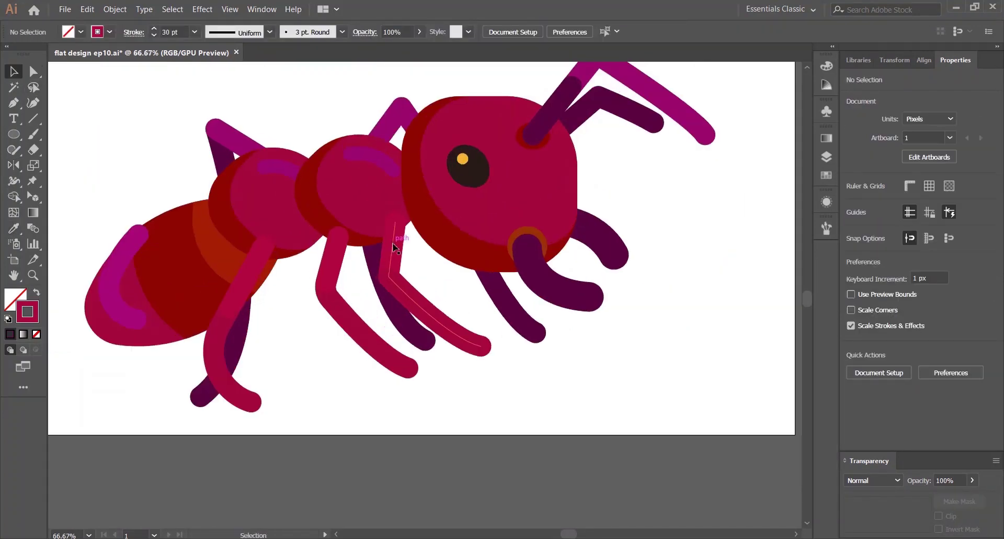
key("ctrl+minus")
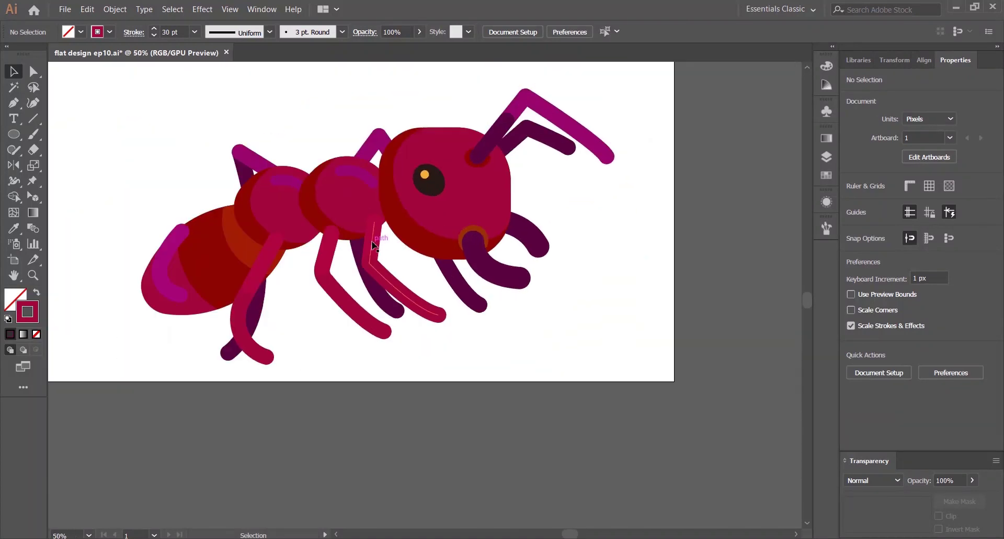
left_click(371, 242)
left_click(403, 255)
key("ctrl+plus")
key("ctrl+0")
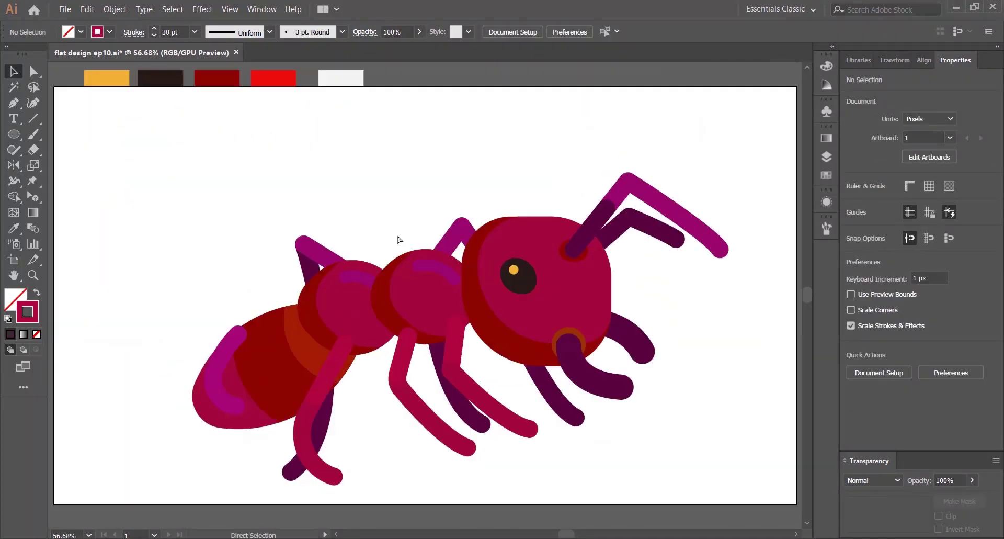
key("a")
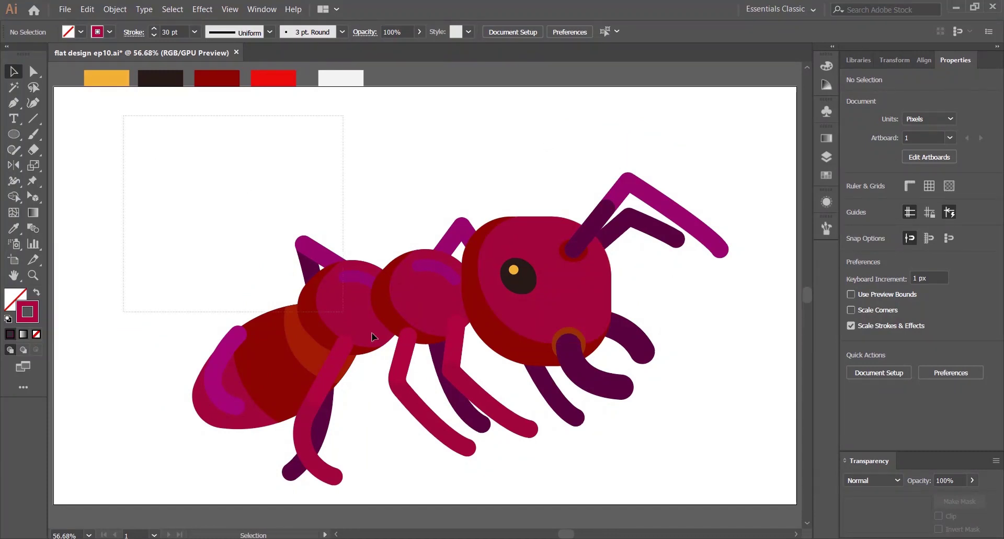
left_click_drag(371, 332, 698, 432)
left_click_drag(565, 262, 565, 236)
left_click(552, 127)
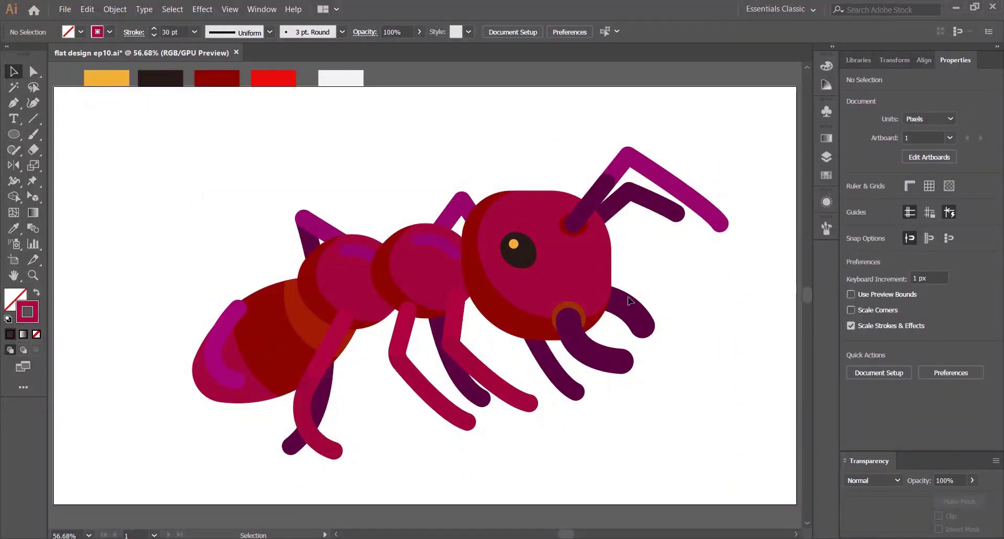
Duplicate the head shape in front and give the duplicate no fill and a 24 pt very dark red stroke.
left_click(586, 251)
key("ctrl+c")
left_click(827, 85)
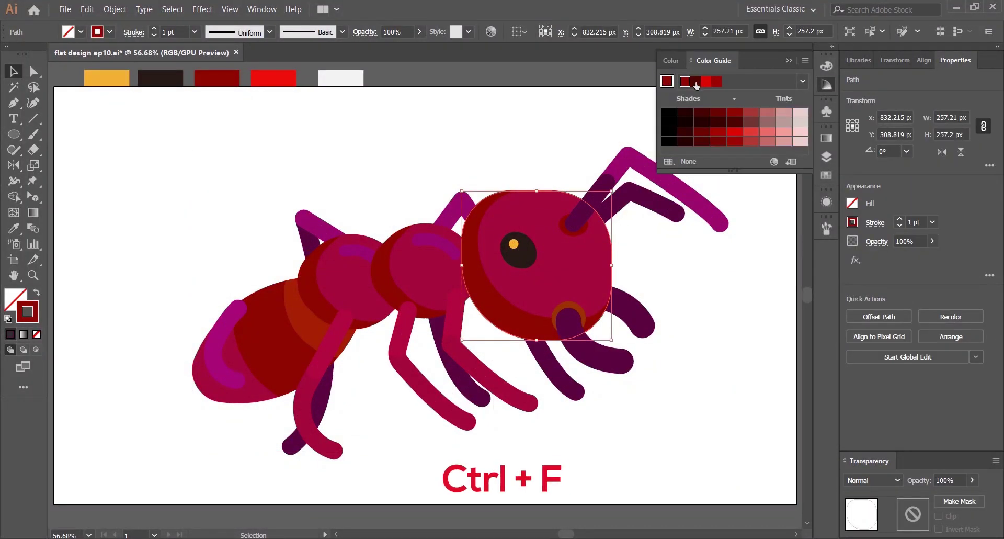
left_click(900, 219)
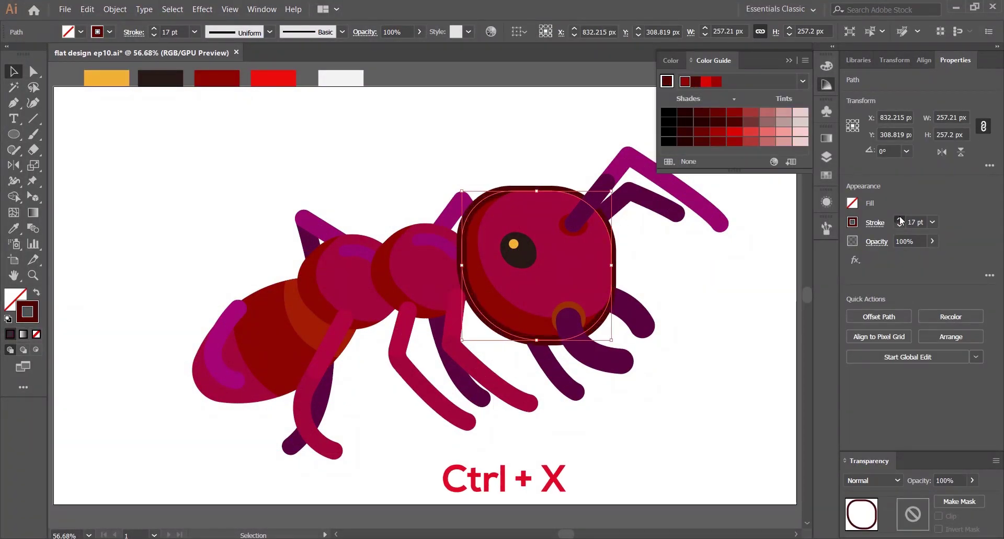
Bring the dark red head outline to the front of the artwork.
right_click(506, 339)
mouse_move(592, 275)
left_click(651, 273)
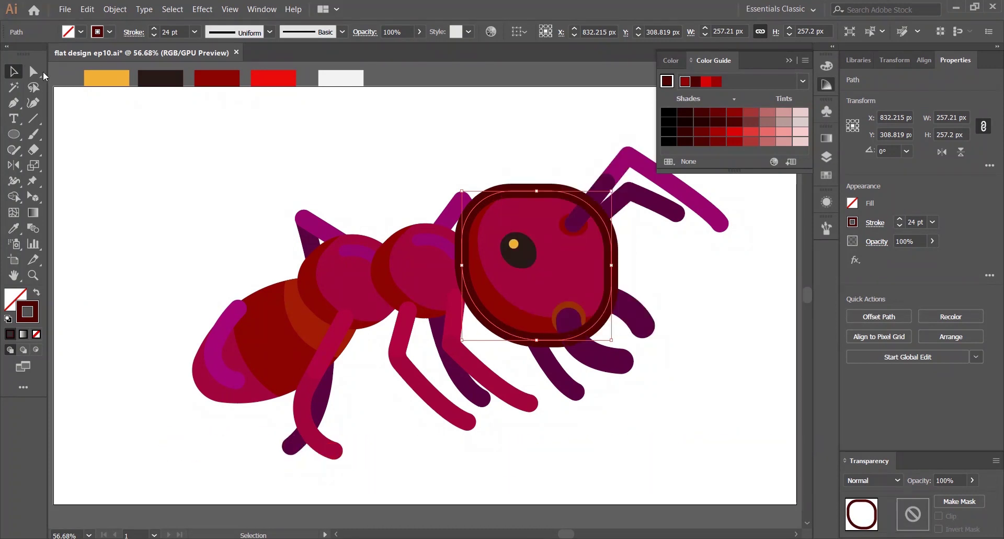
Delete the right-side and lower-right anchor points of the dark red head outline, leaving a C-shaped stroke.
left_click(34, 72)
left_click(612, 252)
key("Delete")
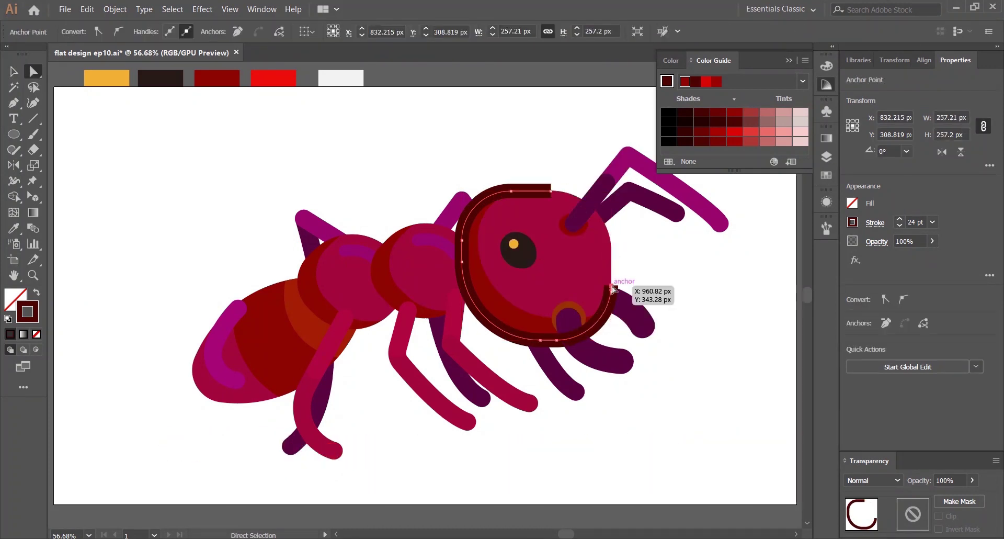
left_click(611, 292)
key("Delete")
left_click(556, 340)
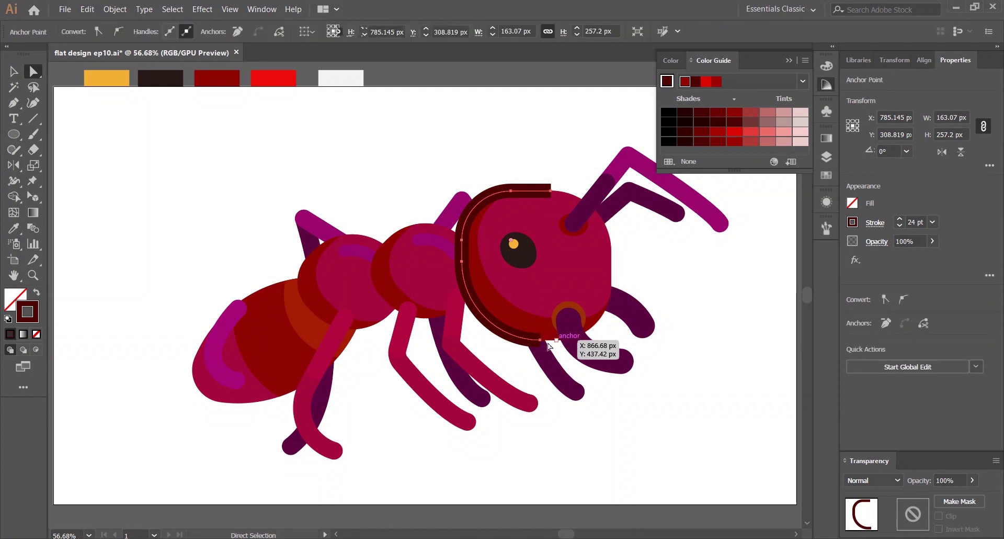
key("Delete")
Add an anchor point on the lower-left curve of the head outline and remove the stroke's lower end beyond it.
left_click(540, 340)
key("Delete")
key("ctrl+z")
key("p")
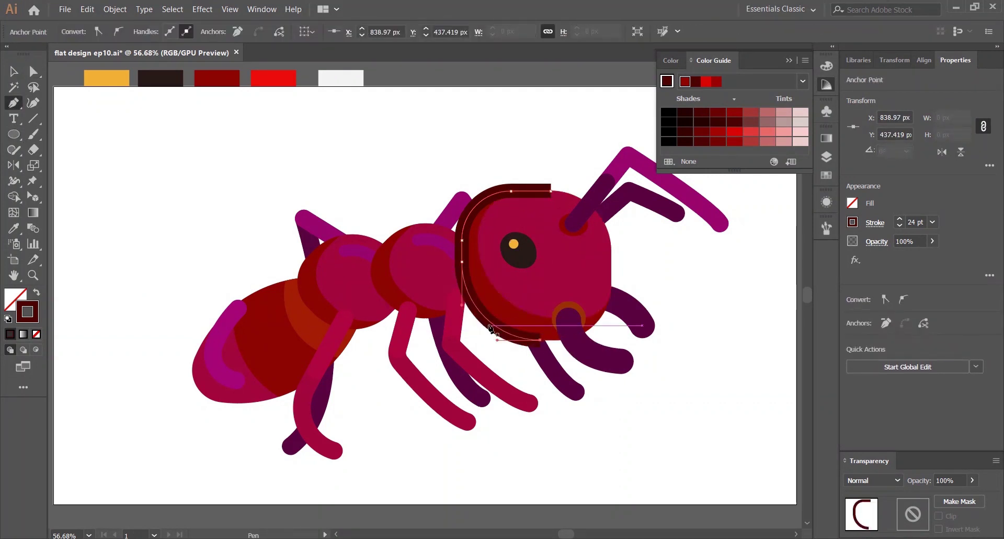
left_click(540, 340)
key("Delete")
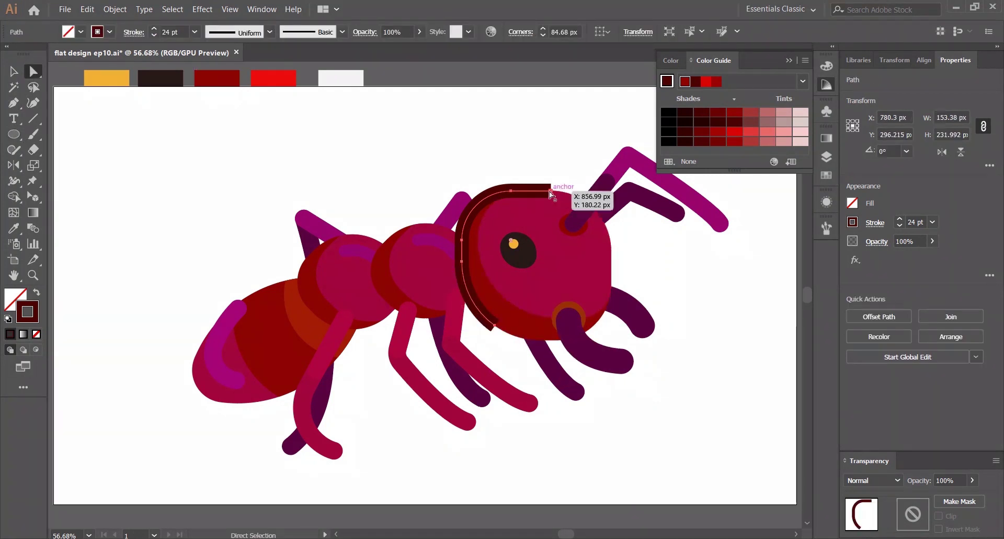
Delete the upper anchor points of the head outline, keeping only the arc along the back edge of the head.
left_click(551, 190)
key("Delete")
left_click(512, 192)
key("Delete")
left_click(520, 163)
Give the dark red arc behind the head rounded ends and an 18 pt stroke, and save the file.
left_click(472, 300)
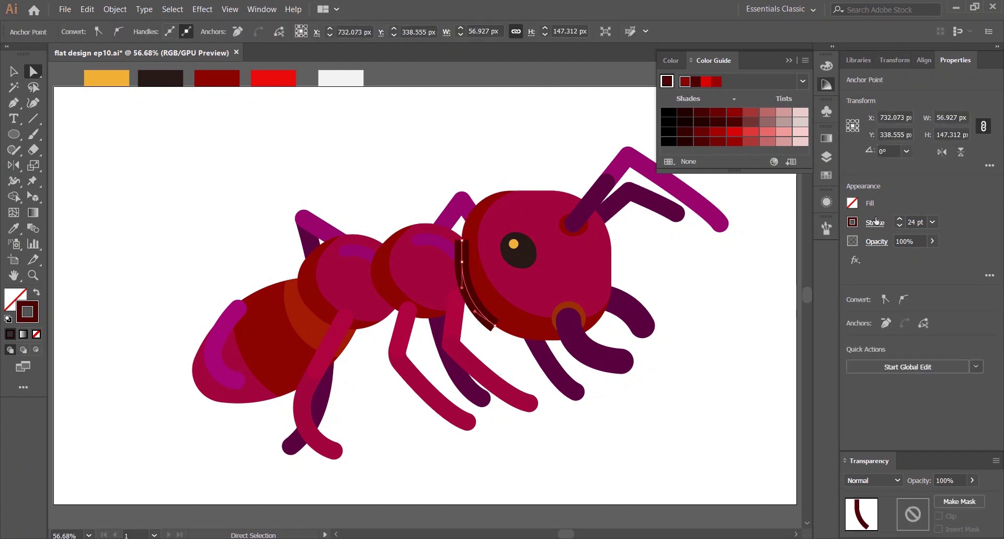
left_click(875, 223)
left_click(802, 255)
left_click(758, 214)
triple_click(902, 226)
left_click(648, 266)
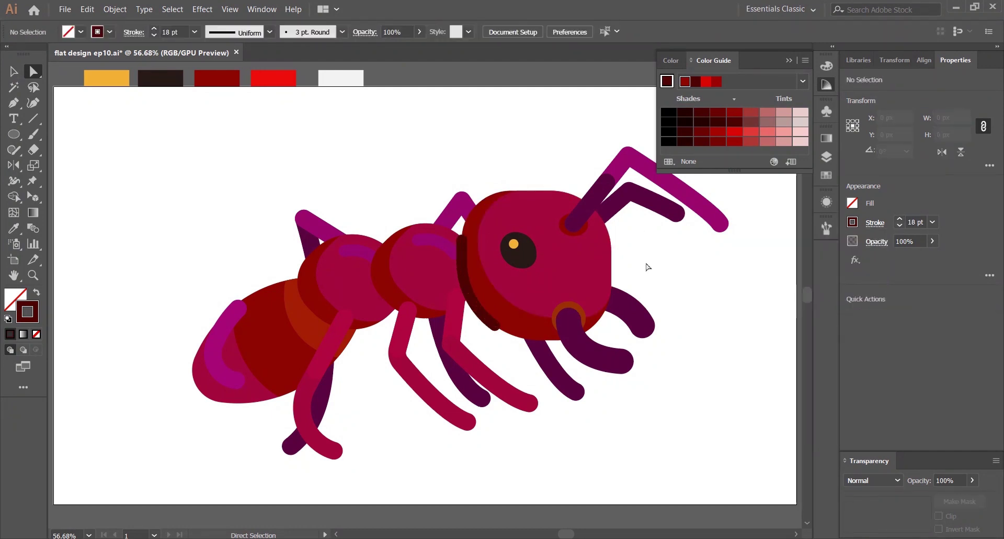
left_click_drag(648, 267, 619, 242)
key("ctrl+0")
key("ctrl+s")
Duplicate the front thorax shape in front and give the duplicate no fill and an 18 pt very dark red stroke.
scroll(386, 251, "up", 2)
left_click_drag(402, 235, 344, 188)
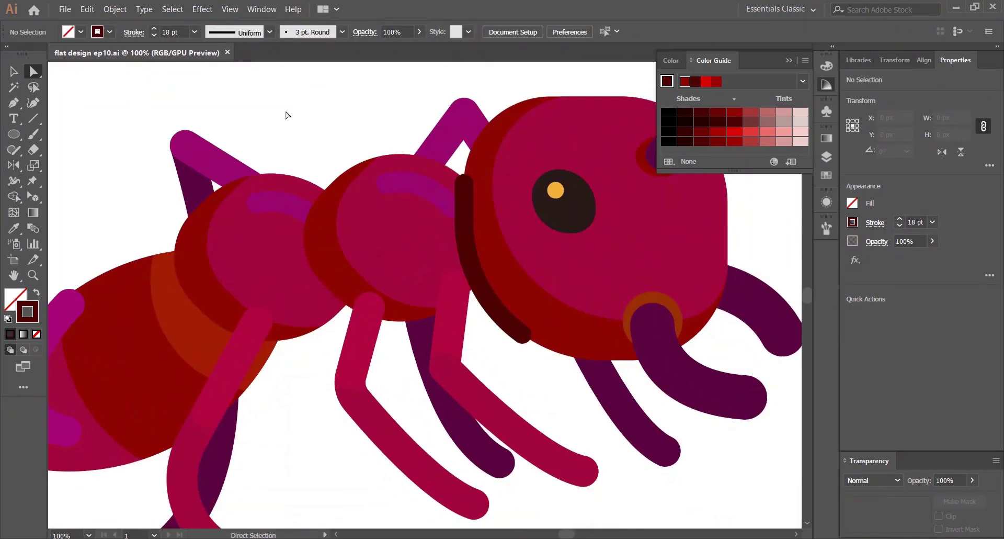
left_click(316, 208)
key("ctrl+c")
key("ctrl+f")
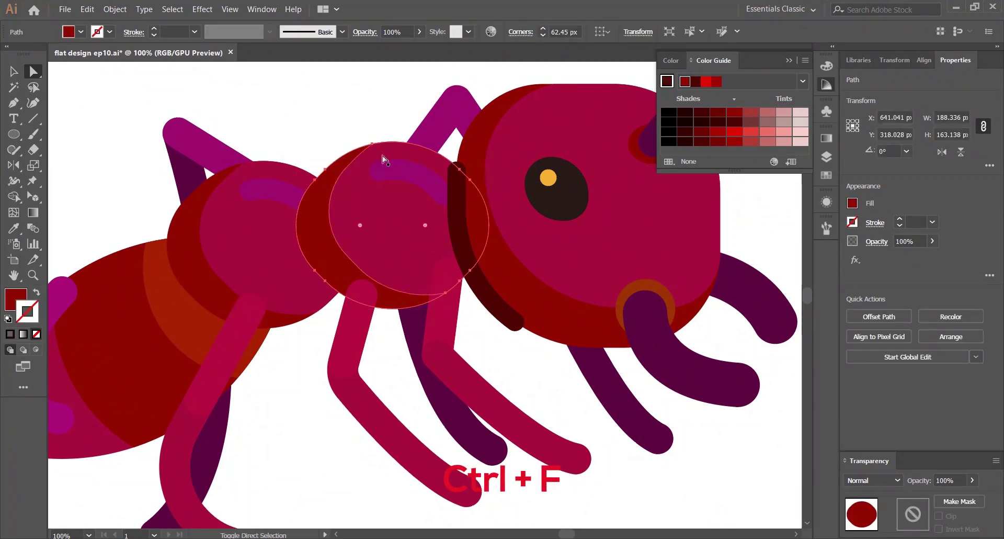
key("shift+x")
key("v")
key("a")
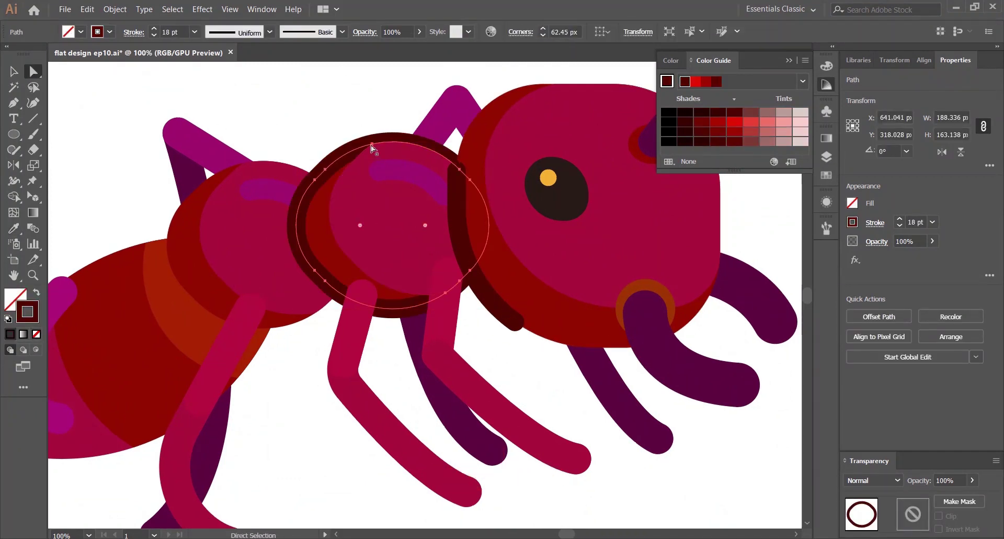
Delete the upper, right and lower anchor points of the front thorax outline, keeping only its left arc.
left_click(382, 146)
key("Delete")
left_click(473, 273)
key("Delete")
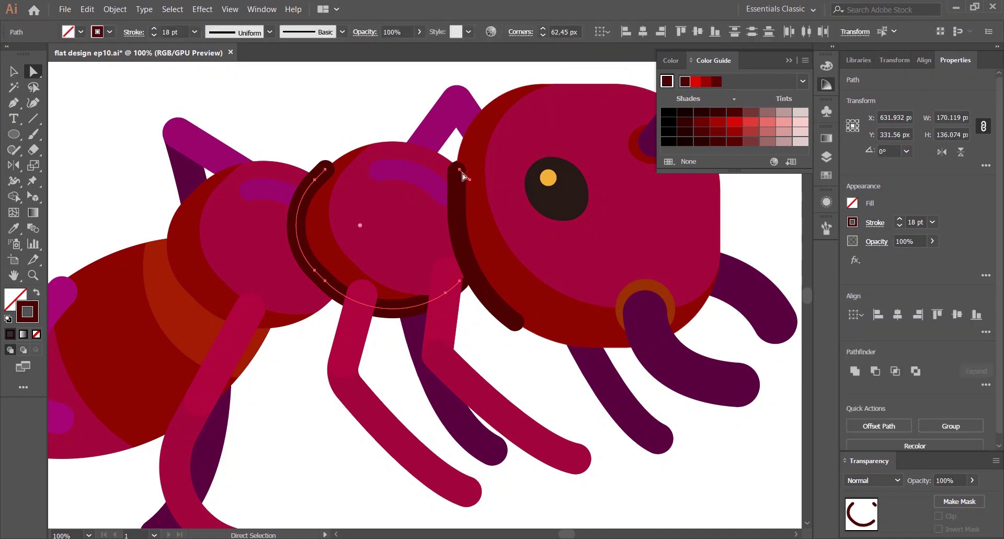
left_click(461, 282)
key("Delete")
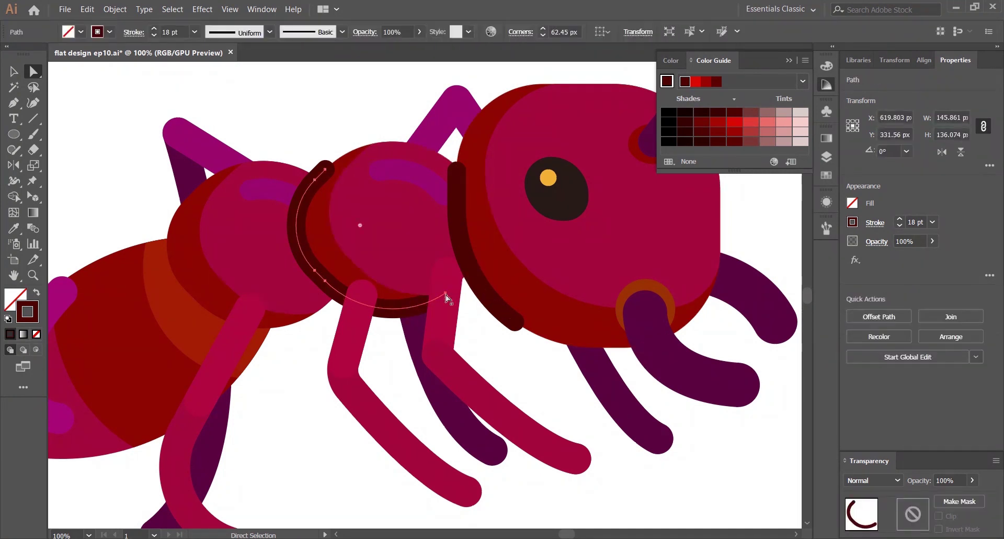
key("Delete")
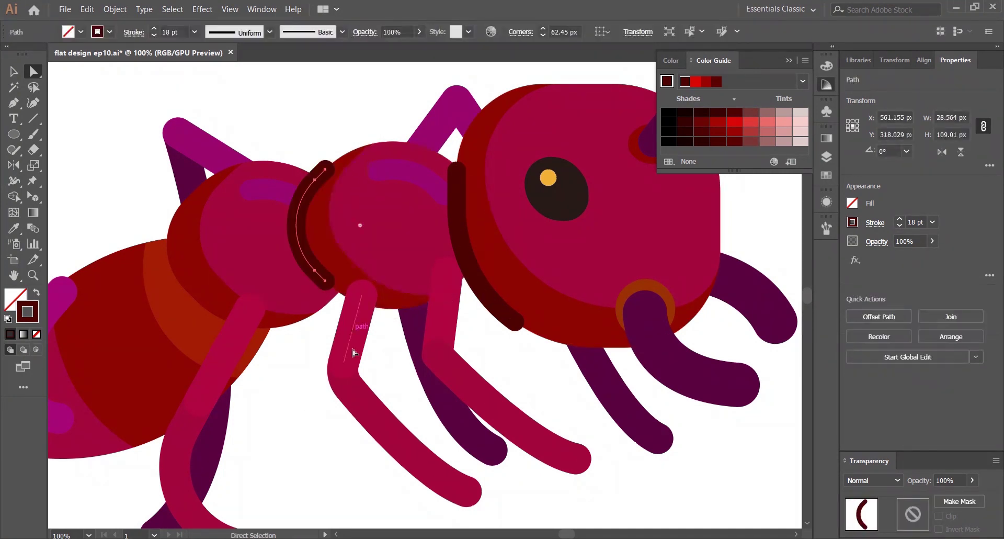
Shorten the front thorax arc to a small lower-left segment by adding an anchor point and deleting the part above it.
left_click(325, 170)
left_click_drag(326, 169, 315, 180)
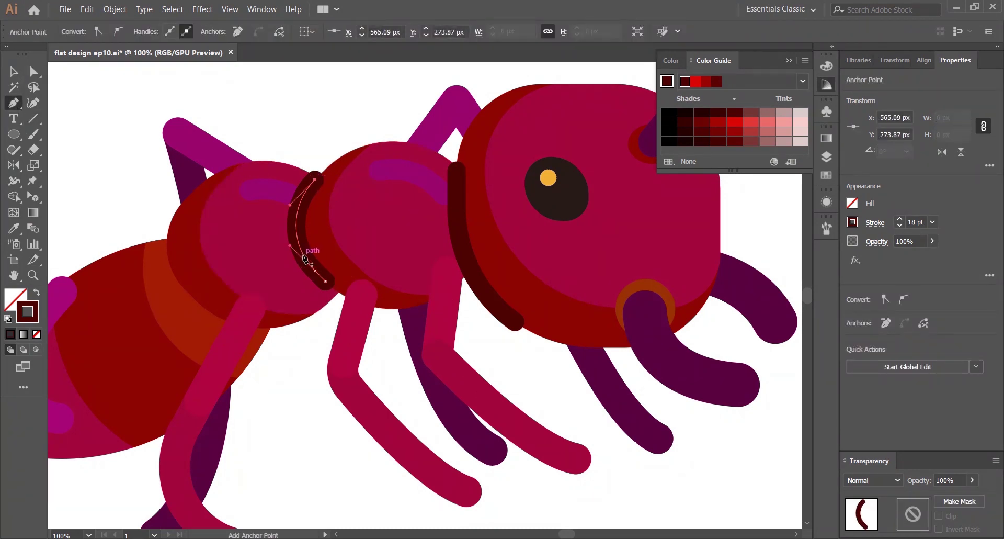
left_click(303, 255)
left_click(34, 72)
left_click(315, 180)
key("Delete")
left_click(333, 133)
key("ctrl+0")
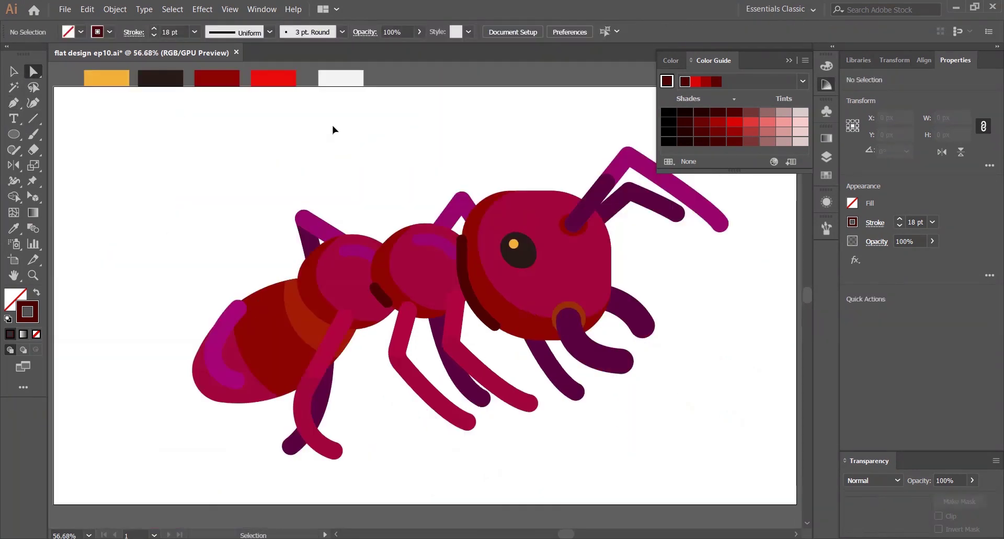
Duplicate the rear thorax shape in front and copy the 18 pt dark red stroke style of the short arc onto it.
scroll(368, 253, "up", 2)
scroll(373, 255, "down", 2)
key("ctrl+0")
scroll(390, 262, "up", 1)
scroll(343, 313, "up", 3)
key("space")
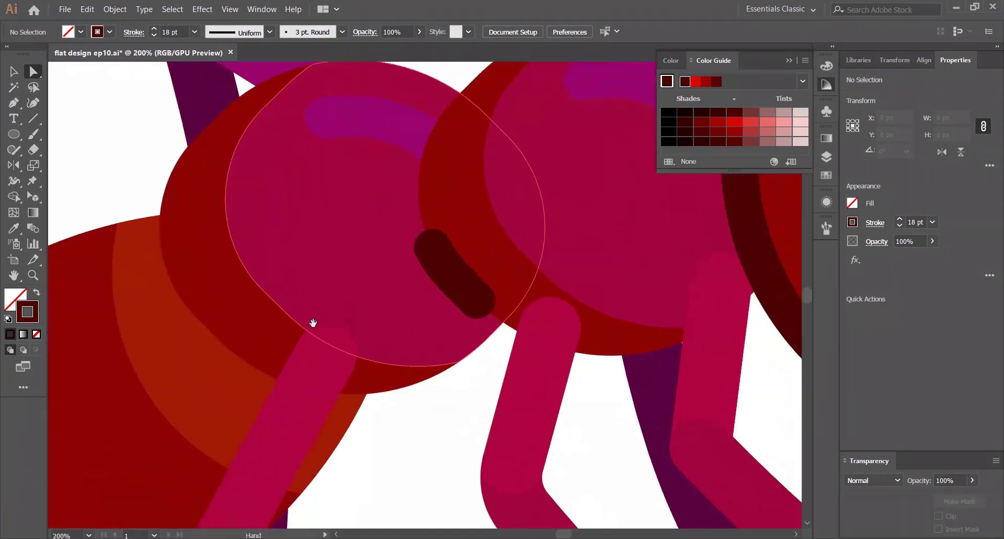
scroll(246, 314, "down", 2)
left_click(252, 313)
key("ctrl+c")
key("ctrl+f")
key("shift+x")
key("i")
left_click(351, 292)
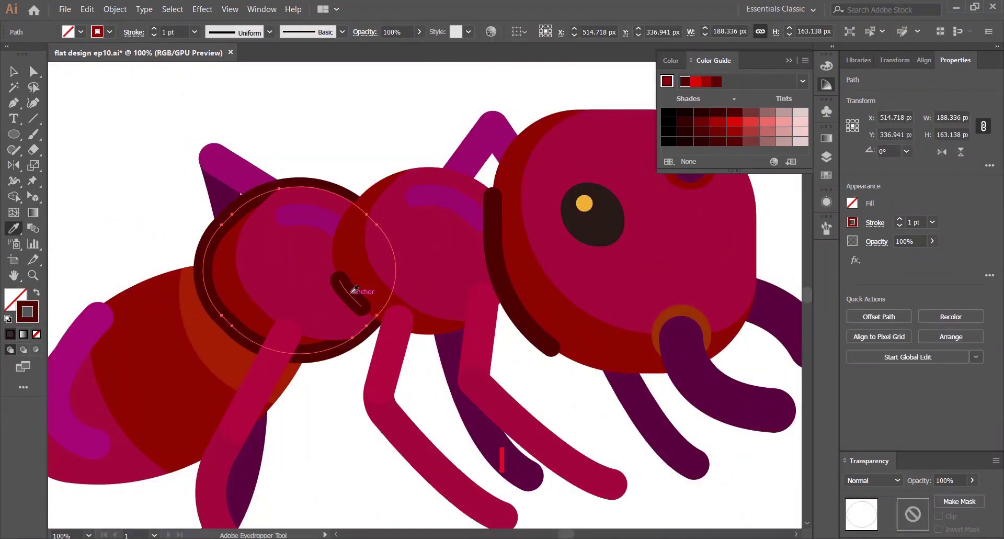
left_click(354, 288)
key("v")
Delete the right, upper and left anchor points of the rear thorax outline, leaving only the arc along its bottom.
left_click(30, 72)
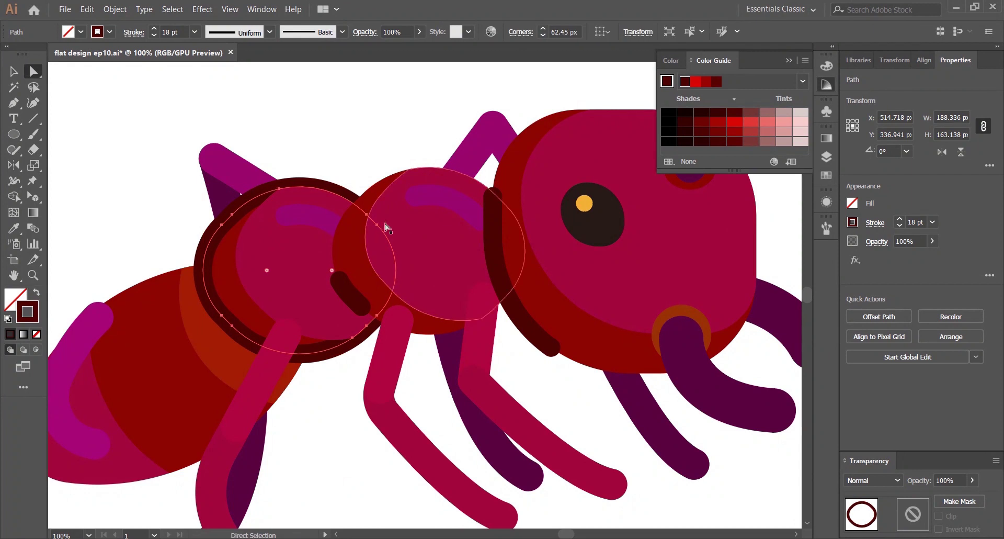
left_click(384, 224)
key("Delete")
left_click(367, 326)
key("Delete")
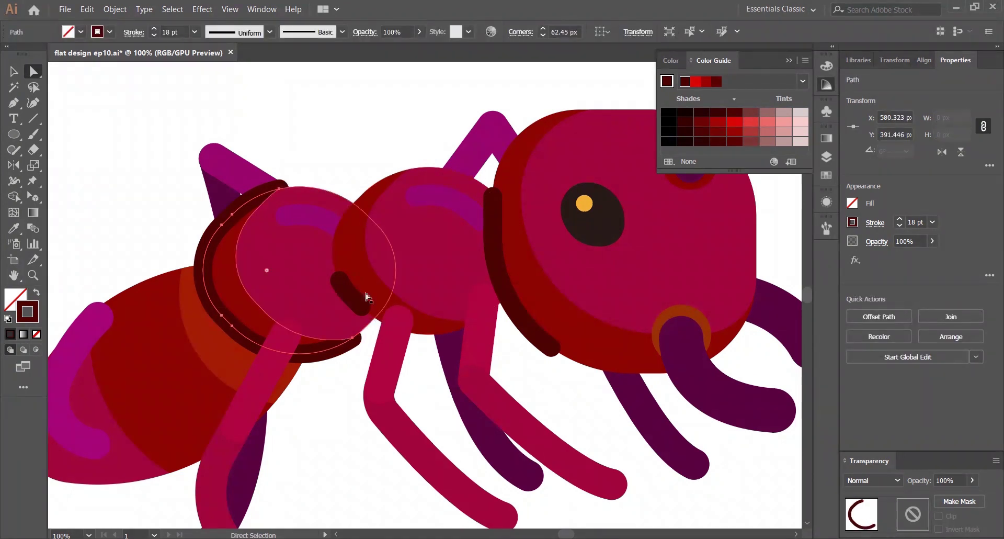
left_click(279, 189)
key("Delete")
left_click(232, 214)
key("Delete")
left_click(217, 299)
key("Delete")
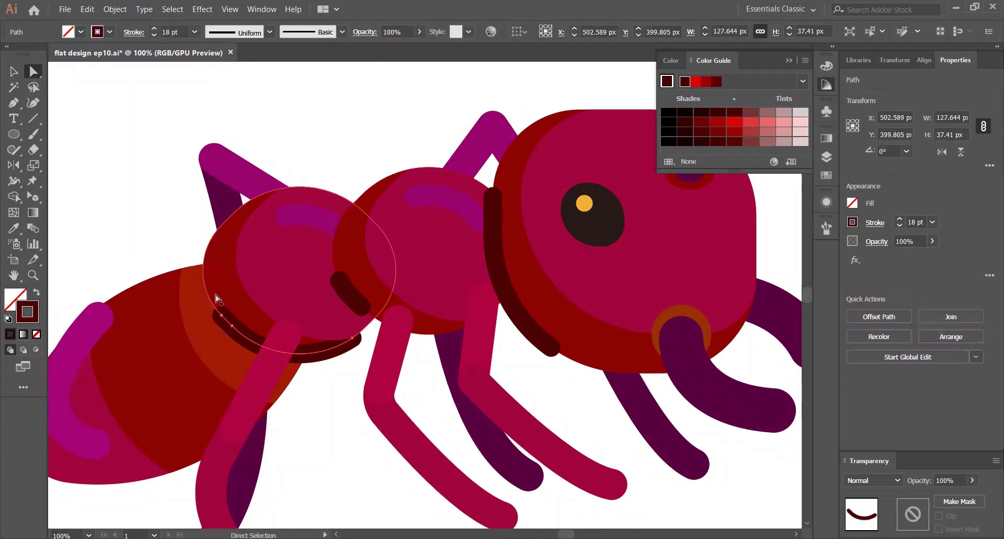
Add an anchor point on the rear thorax arc, remove the part to its right, and save the file.
left_click(261, 346)
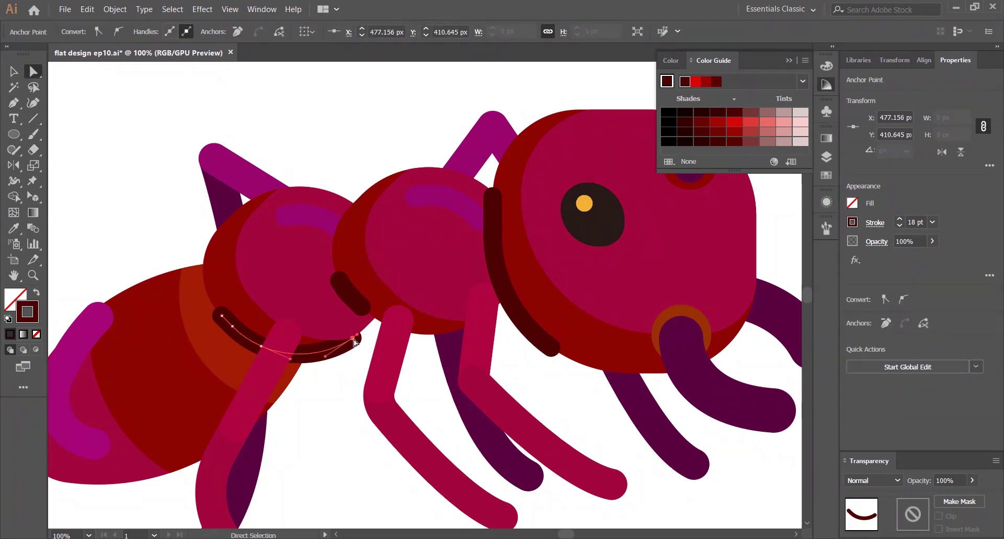
left_click(403, 122)
key("ctrl+0")
key("ctrl+s")
left_click(829, 84)
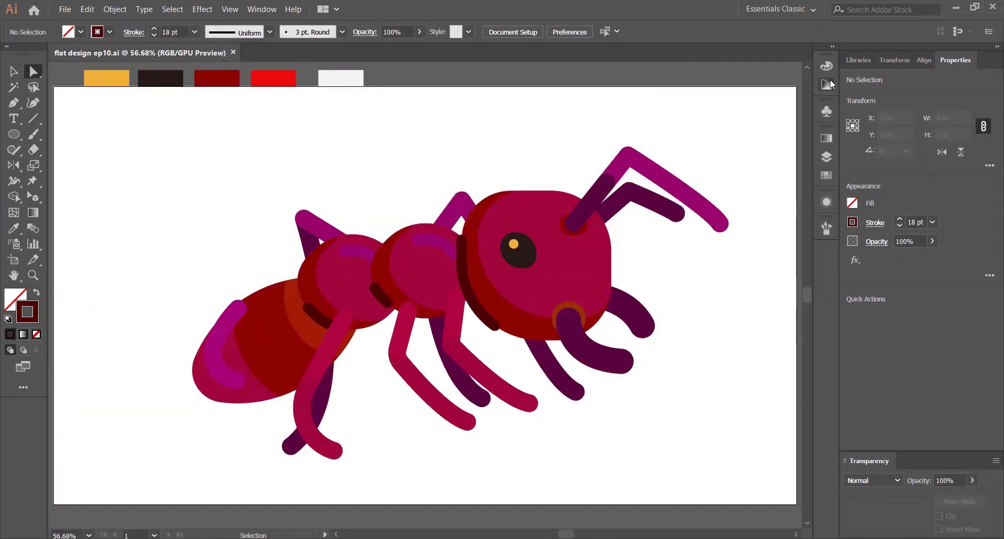
Adopt the front thorax highlight's purple 19.8 pt stroke for new paths and ready the Pen tool at the head.
left_click(442, 245)
left_click(453, 129)
key("v")
scroll(589, 231, "up", 3)
key("p")
left_click_drag(606, 224, 582, 268)
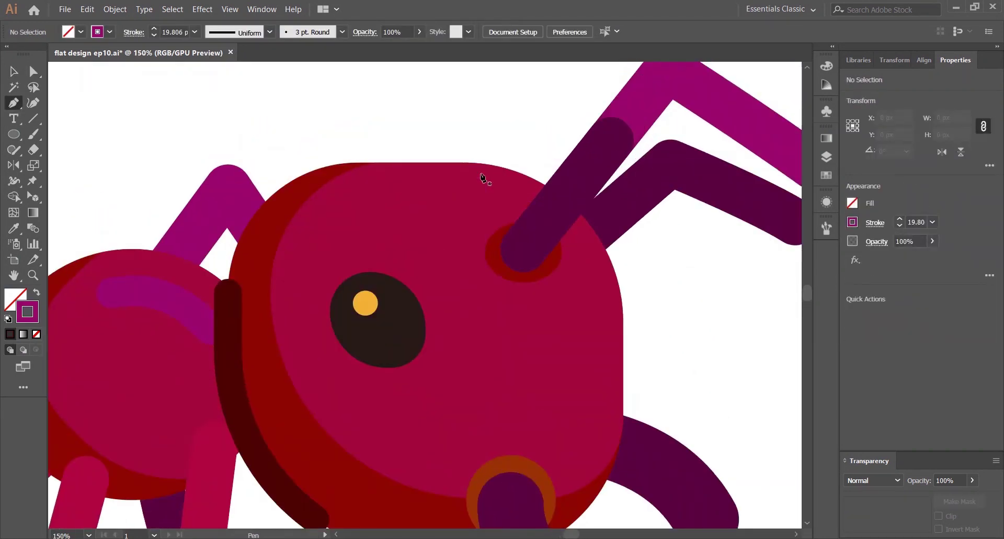
left_click(498, 181)
left_click(354, 180)
left_click_drag(426, 181, 427, 200)
left_click(454, 135)
left_click(443, 199)
key("Delete")
Draw a curved purple highlight about 84 px wide along the top edge of the head.
key("p")
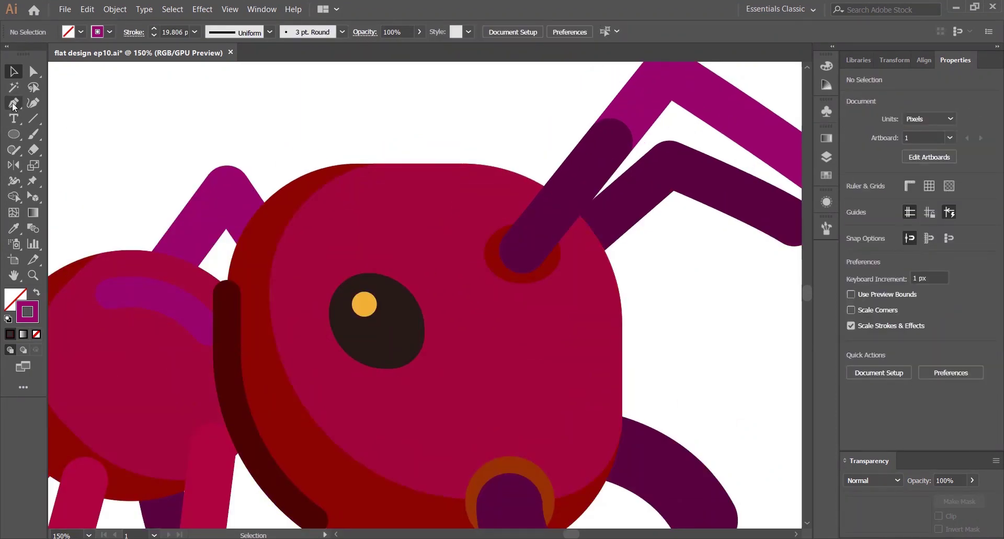
left_click(541, 183)
mouse_move(411, 163)
left_mouse_down()
mouse_move(294, 168)
mouse_move(312, 171)
left_mouse_up()
left_click(508, 105)
scroll(508, 106, "up", 1)
scroll(486, 113, "down", 1)
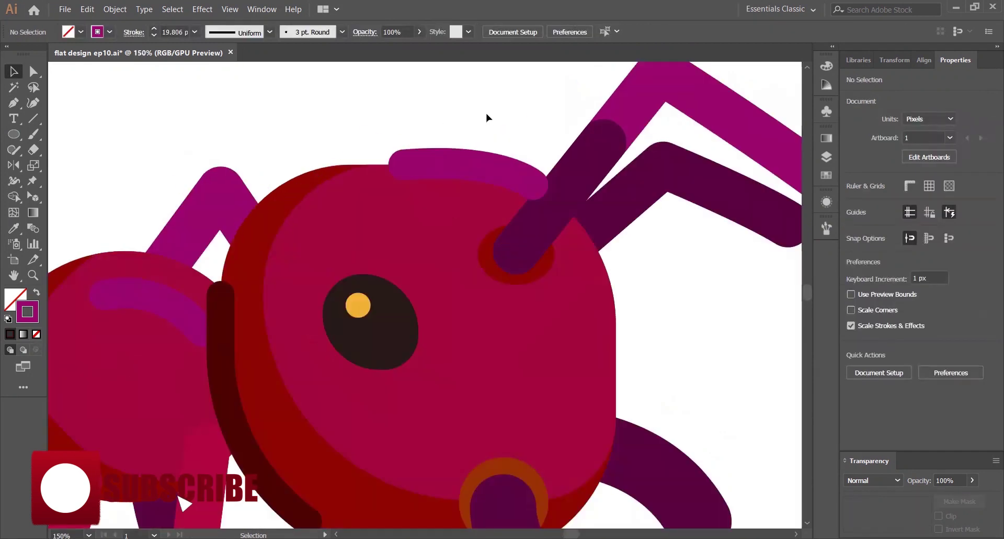
Send the purple head highlight back in the stacking order and set its stroke to 30 pt.
right_click(486, 164)
mouse_move(551, 343)
left_click(633, 367)
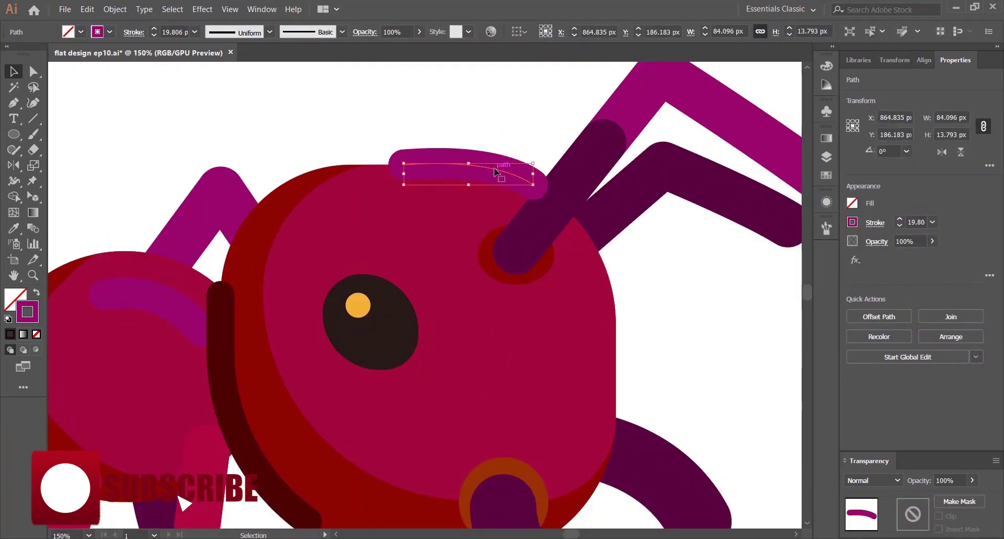
left_click(514, 119)
key("ctrl+0")
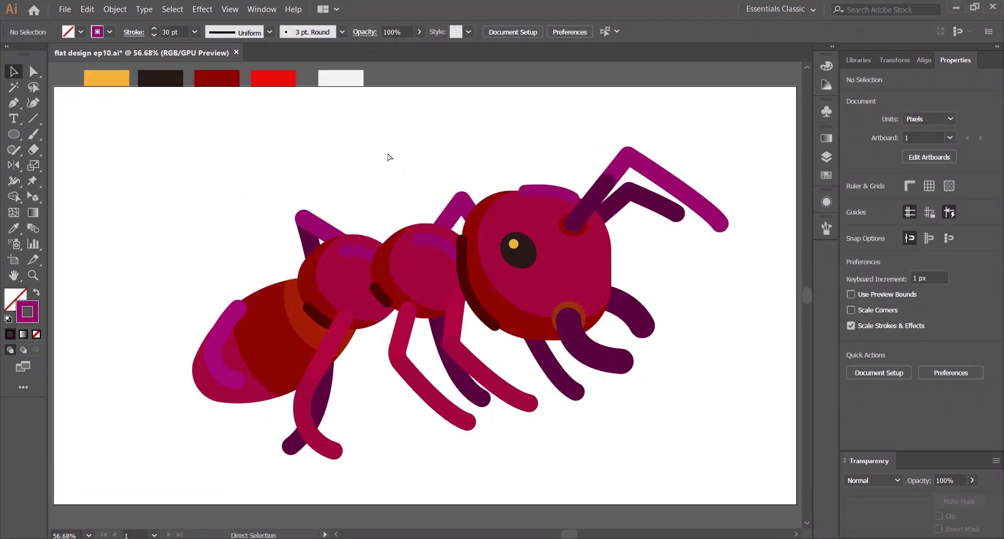
Duplicate the near mandible in front, recolor the duplicate a lighter purple and reduce its stroke to 13 pt.
key("ctrl+1")
left_click(413, 334)
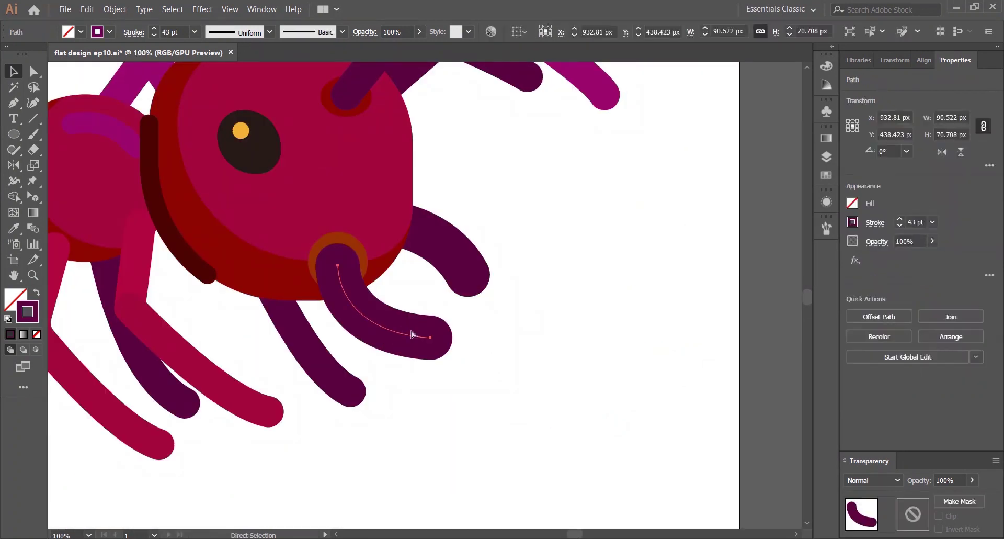
key("v")
key("ctrl+c")
left_click(827, 64)
key("ctrl+f")
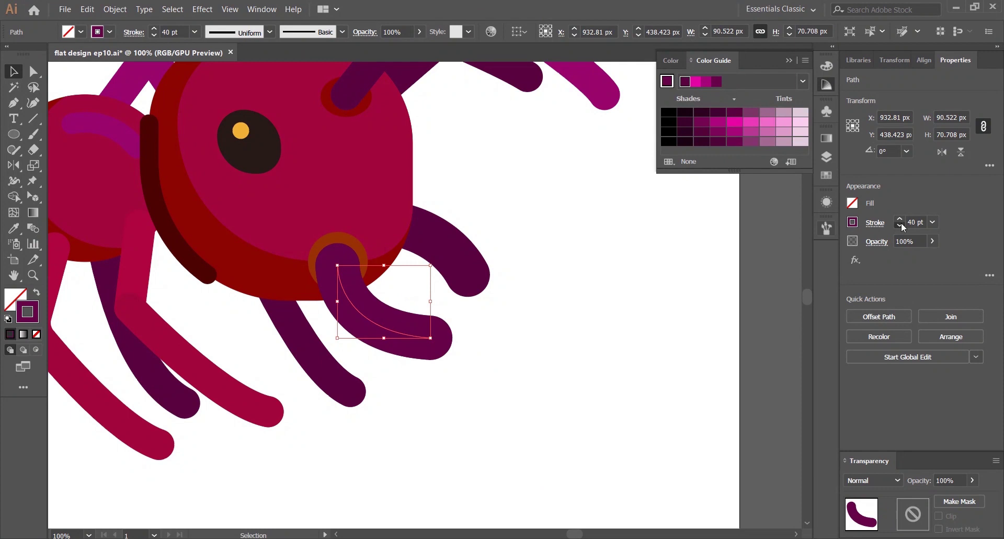
left_click(558, 253)
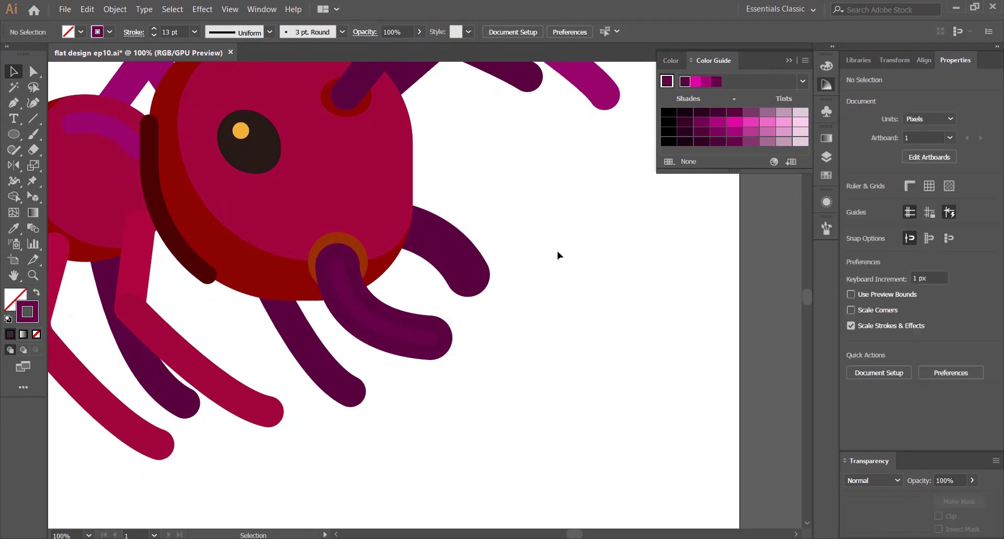
Add a lighter purple highlight to the far mandible from a duplicate of its path with a 21 pt stroke.
key("ctrl+minus")
left_click(489, 263)
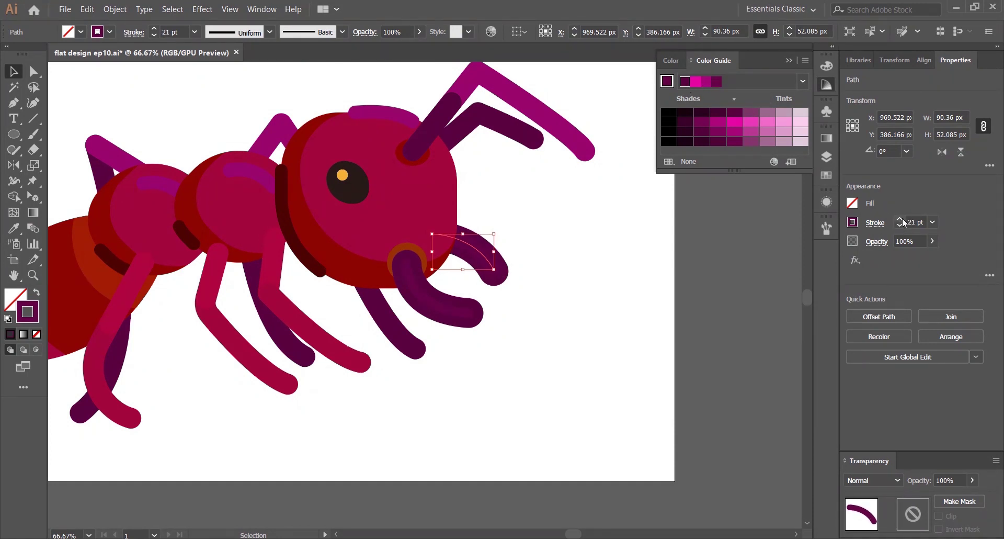
left_click(549, 236)
Move the near mandible's lighter purple highlight 7 px up and 2 px to the right.
key("ctrl+plus")
key("ctrl+plus")
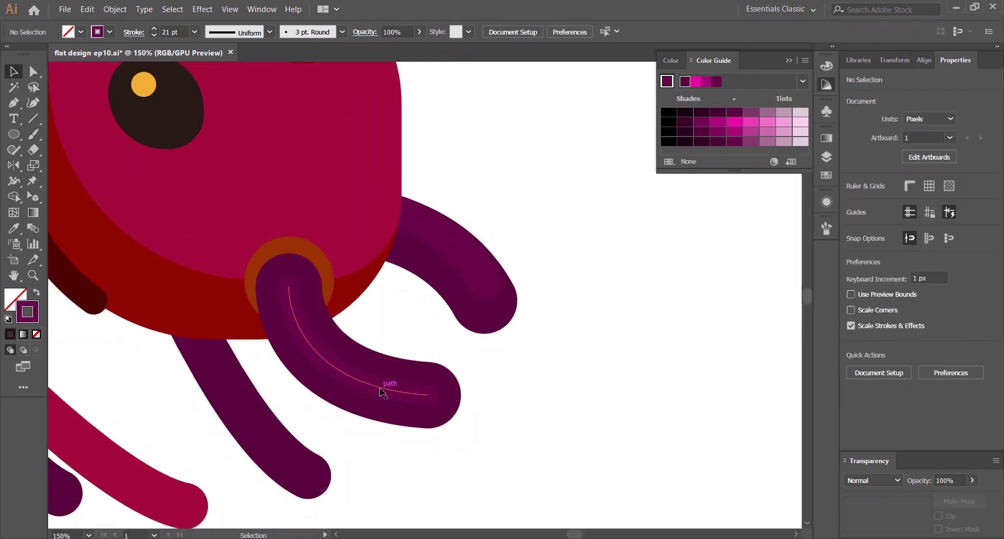
left_click(453, 311)
key("Up")
key("Up")
key("Up")
key("Up")
key("Up")
key("Up")
key("Up")
key("Right")
key("Right")
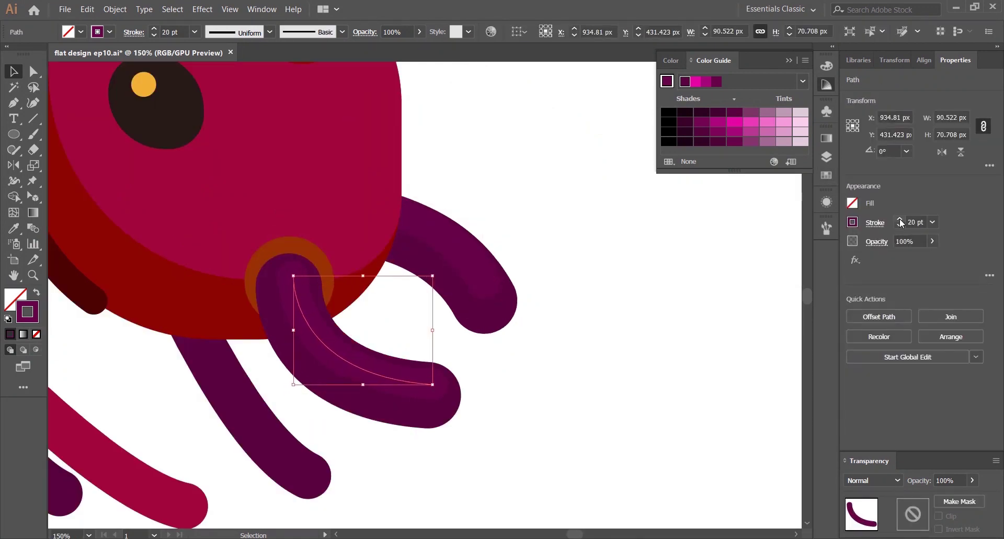
Widen the near mandible's highlight stroke to 26 pt and shift it about 3 px right and 1 px down.
left_click(900, 219)
left_click(900, 220)
left_click(900, 220)
left_click(900, 220)
left_click(901, 220)
left_click(900, 220)
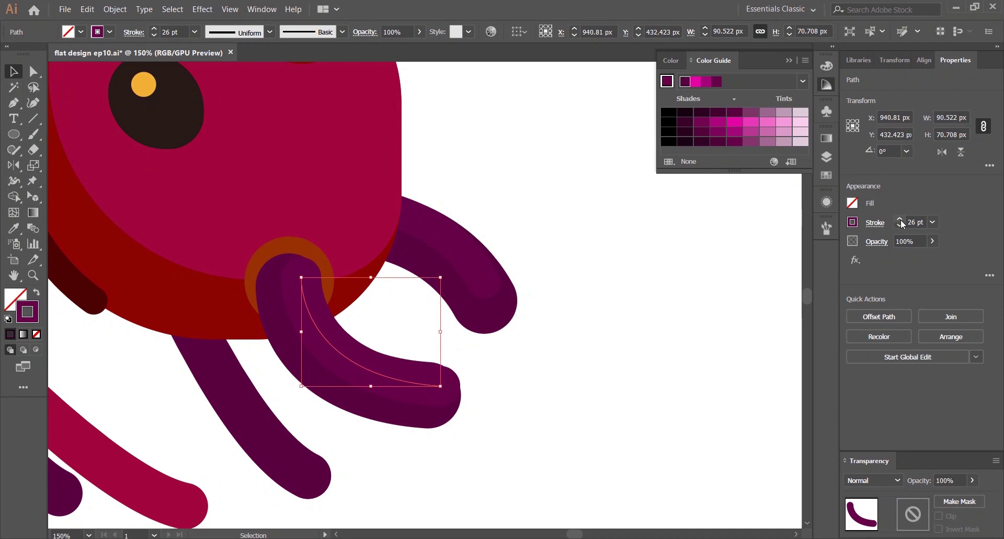
key("Left")
key("Left")
key("Left")
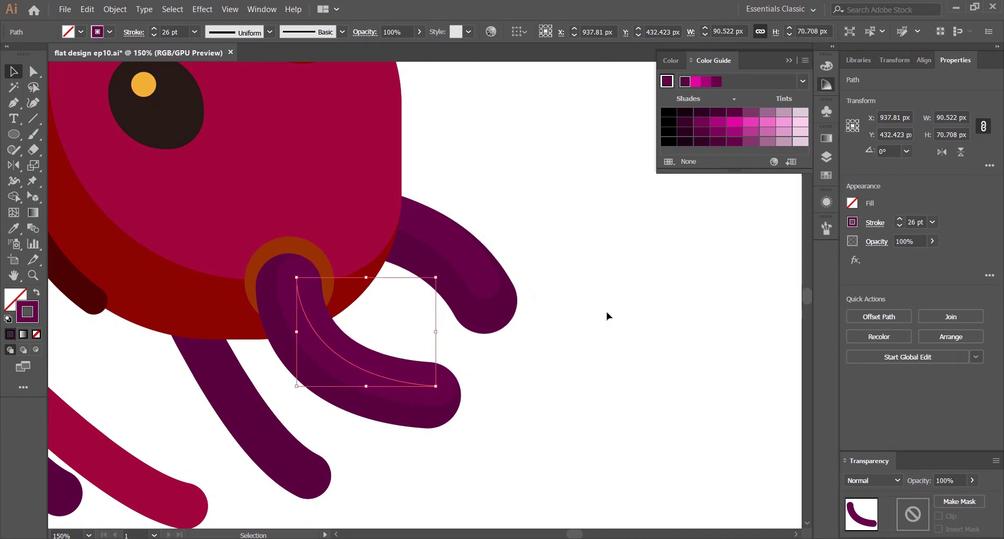
left_click(606, 312)
key("ctrl+0")
left_click_drag(672, 251, 484, 304)
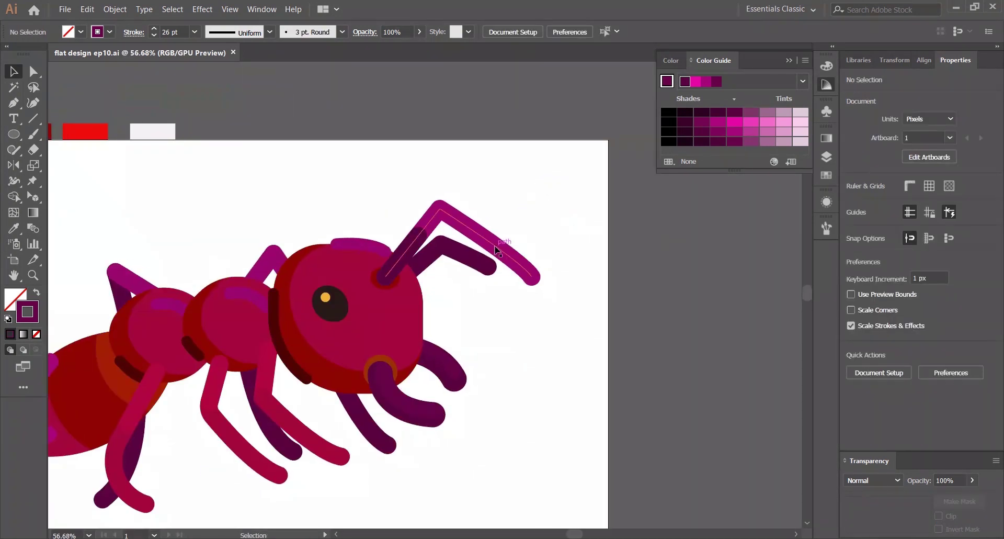
left_click(503, 246)
left_click(484, 249)
left_click(491, 248)
key("ctrl+shift+a")
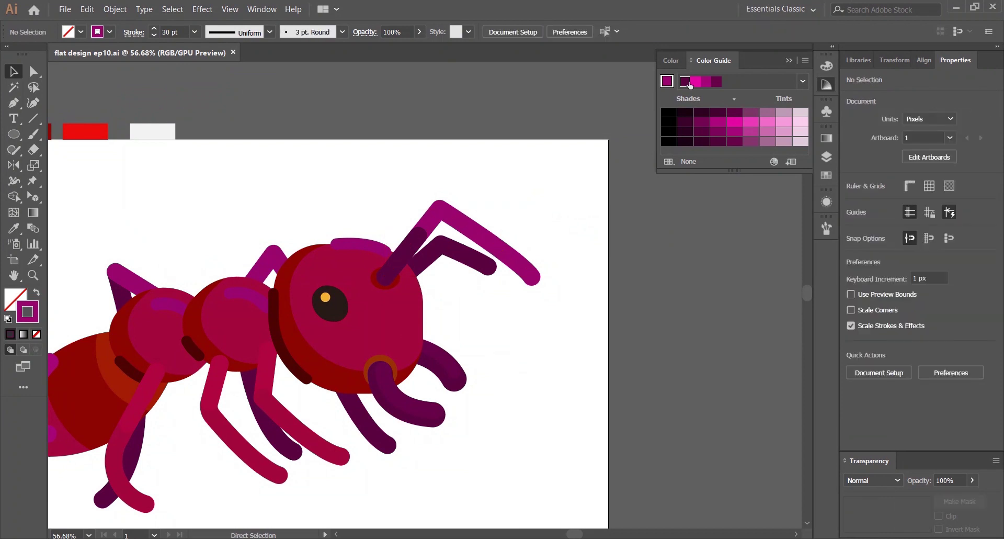
left_click(665, 83)
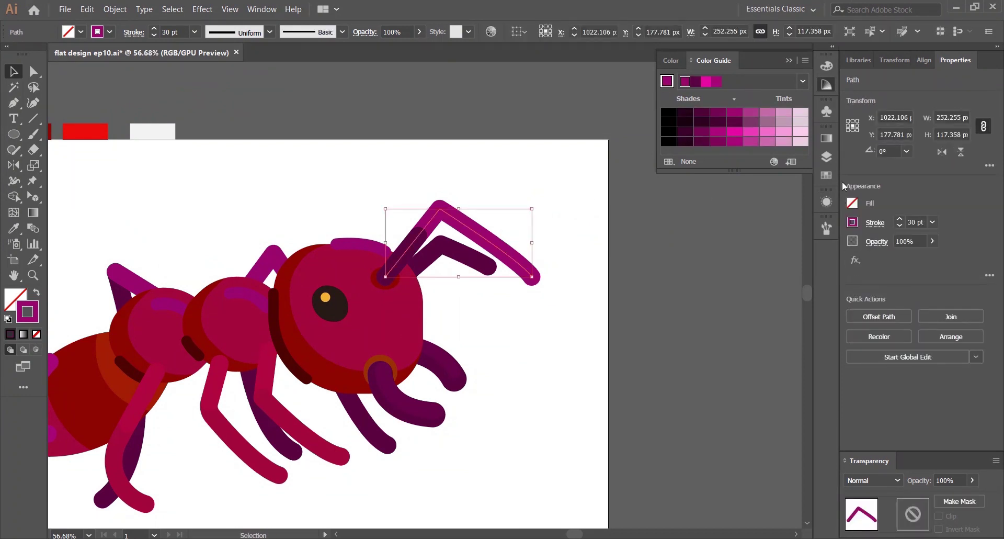
left_click(705, 83)
left_click(898, 226)
left_click(899, 226)
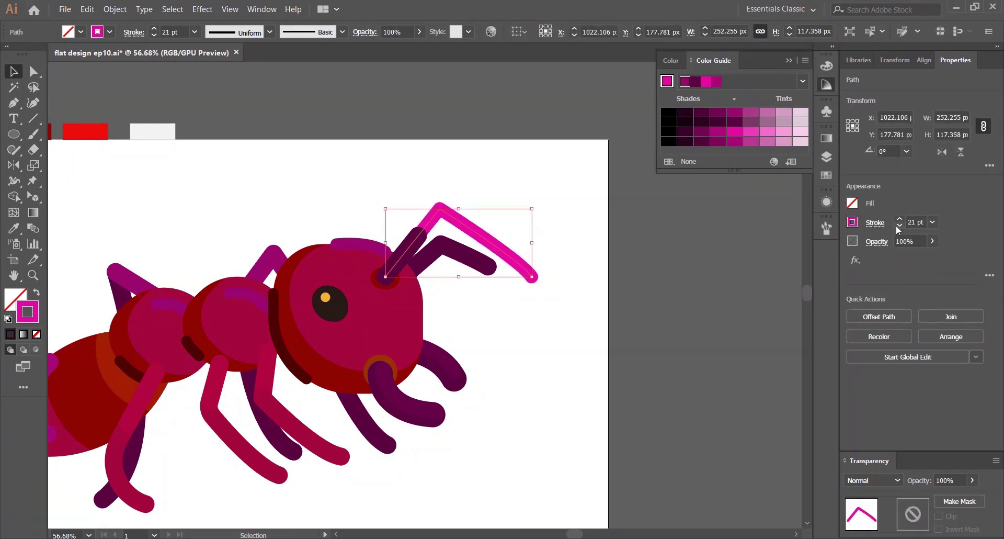
key("ctrl+z")
key("ctrl+z")
key("ctrl+z")
Duplicate the near antenna's outer purple path in front and recolor the duplicate bright magenta.
left_click(567, 243)
left_click(499, 255)
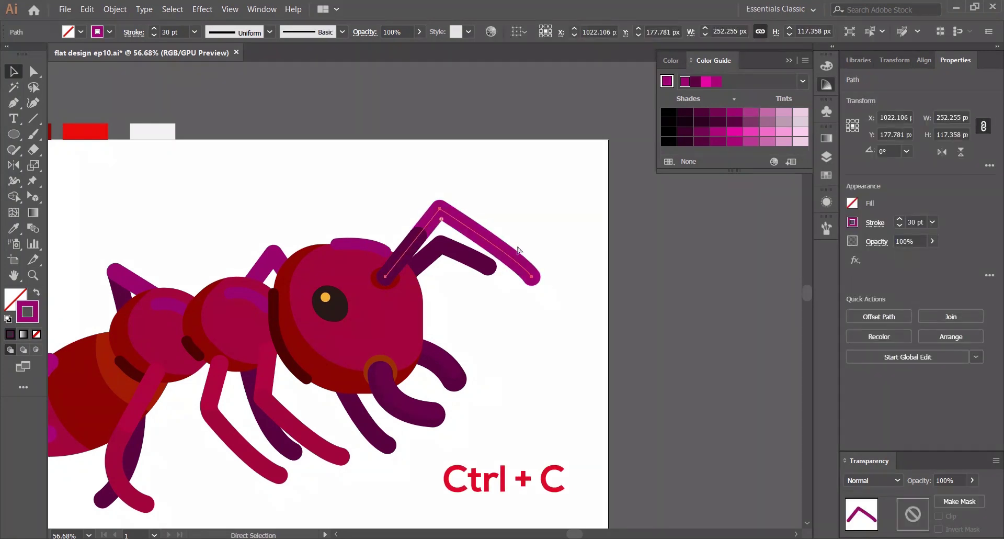
key("ctrl+f")
left_click(705, 82)
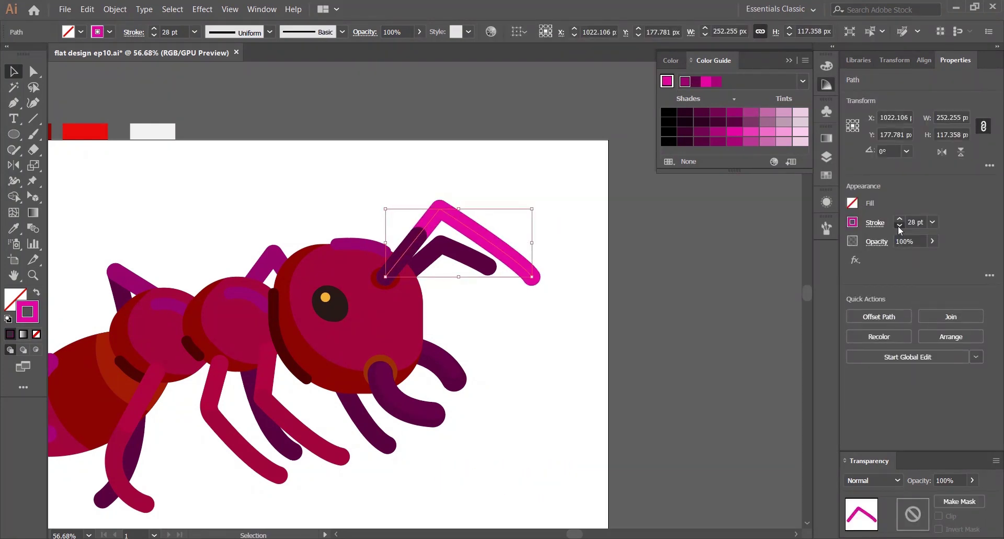
Thin the antenna's magenta highlight to an 11 pt stroke and shift it about 11 px up and 2 px left.
key("Up")
key("Up")
key("Up")
key("Up")
key("Up")
key("Up")
key("Up")
key("Up")
key("Up")
key("Up")
key("Up")
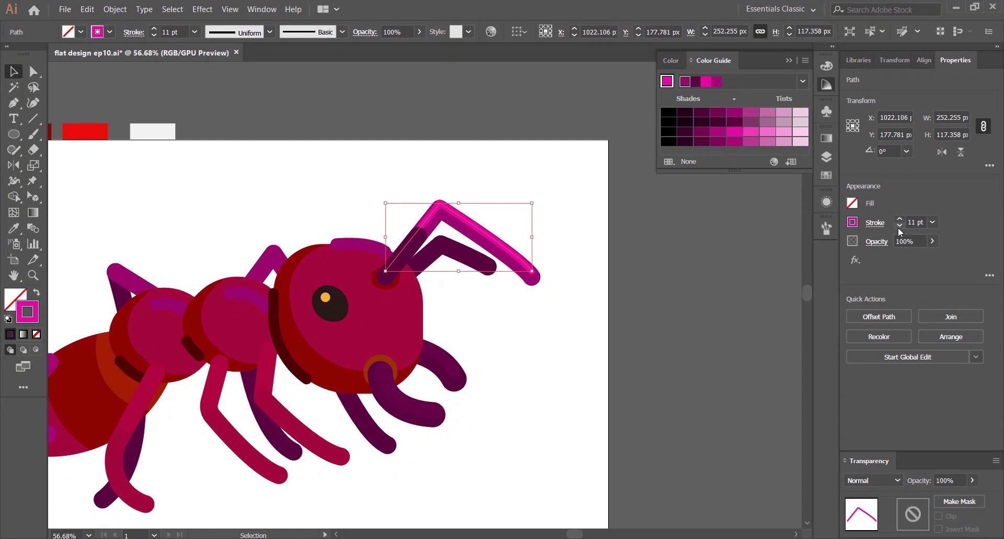
key("Left")
key("Left")
key("Up")
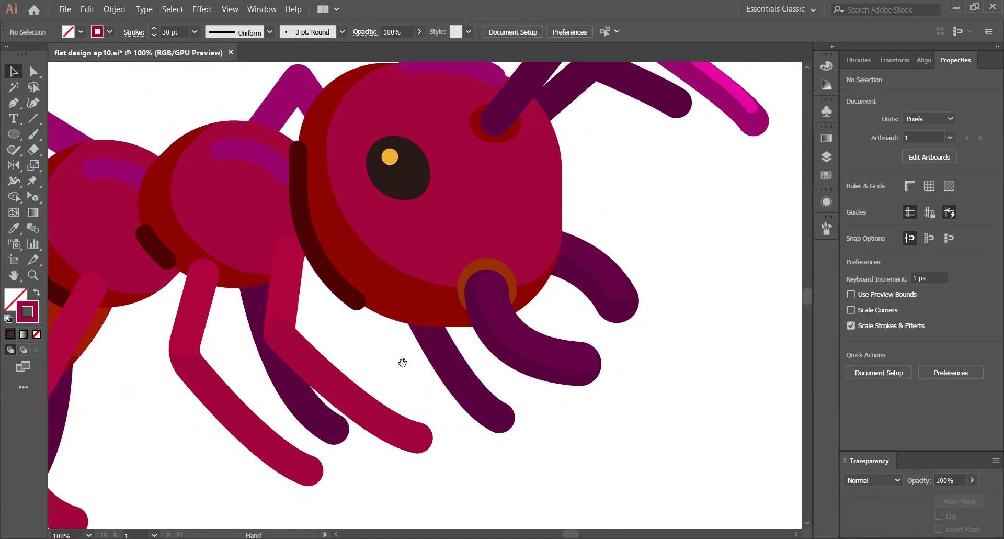
Duplicate the lower segment of the front crimson leg in front, recolor the duplicate bright pink-red and reduce its stroke to 18 pt.
left_click(326, 358)
key("ctrl+c")
key("ctrl+f")
left_click(827, 85)
left_click(711, 60)
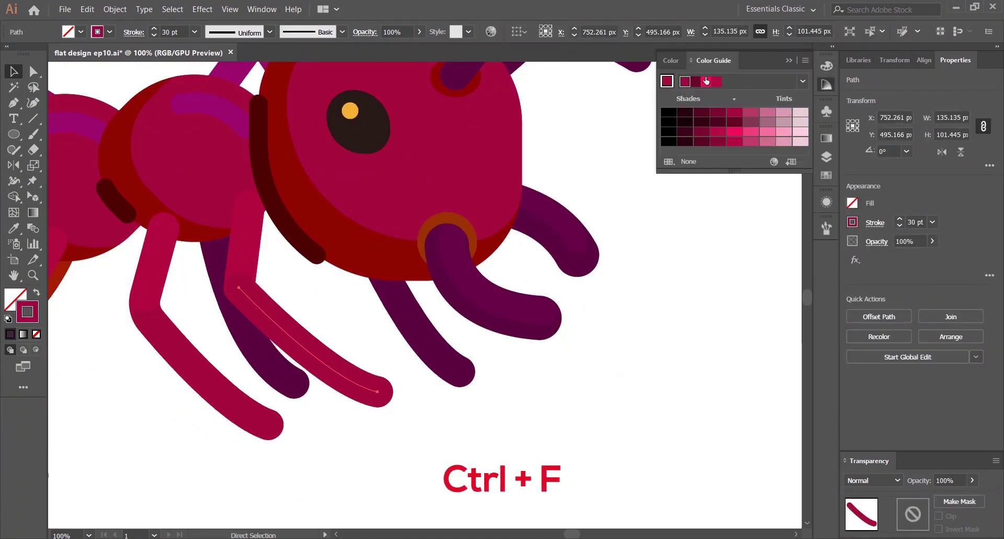
left_click(705, 81)
key("v")
left_click(901, 225)
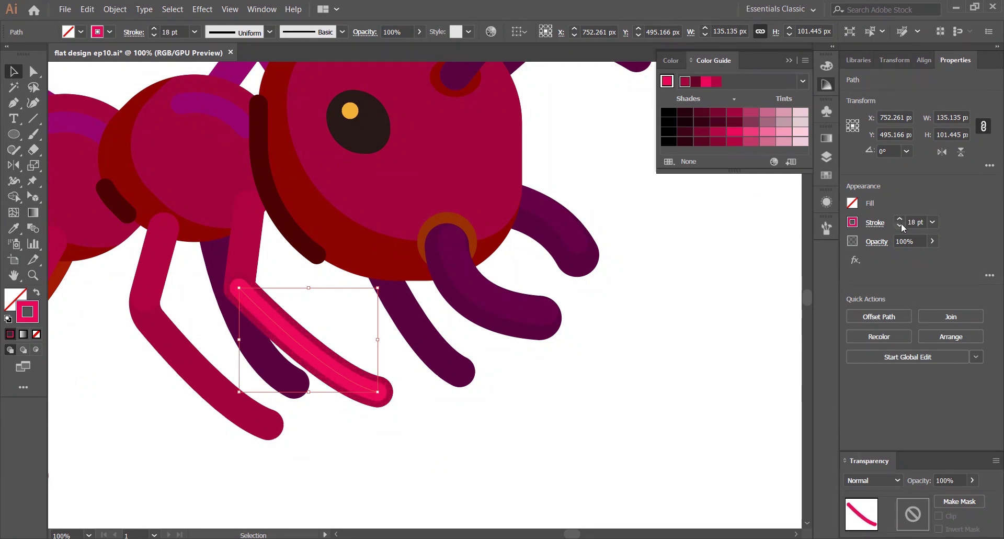
Move the front leg's bright highlight 5 px right and 4 px up and set its stroke to 16 pt.
key("Right")
key("Right")
key("Right")
key("Right")
key("Right")
key("Right")
key("Up")
key("Up")
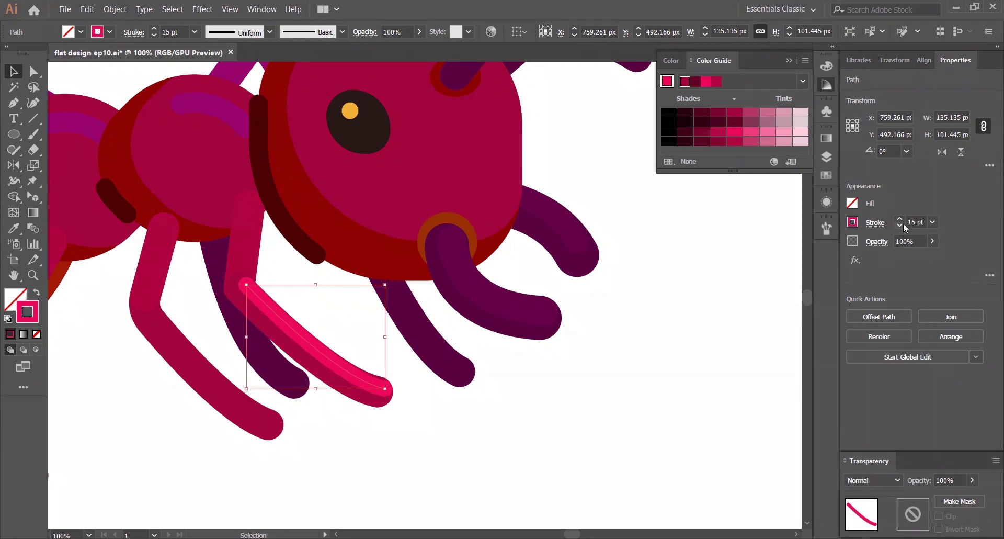
left_click(900, 225)
left_click(900, 225)
left_click(900, 225)
key("Left")
key("Up")
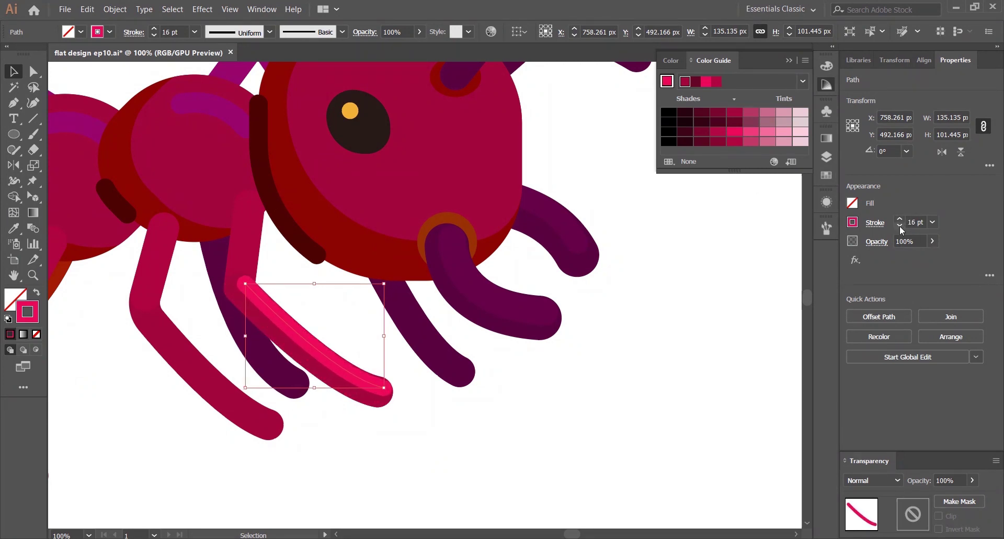
key("Left")
Add an anchor point midway along the front leg's highlight and delete its upper part, leaving only the foot end.
left_click(15, 105)
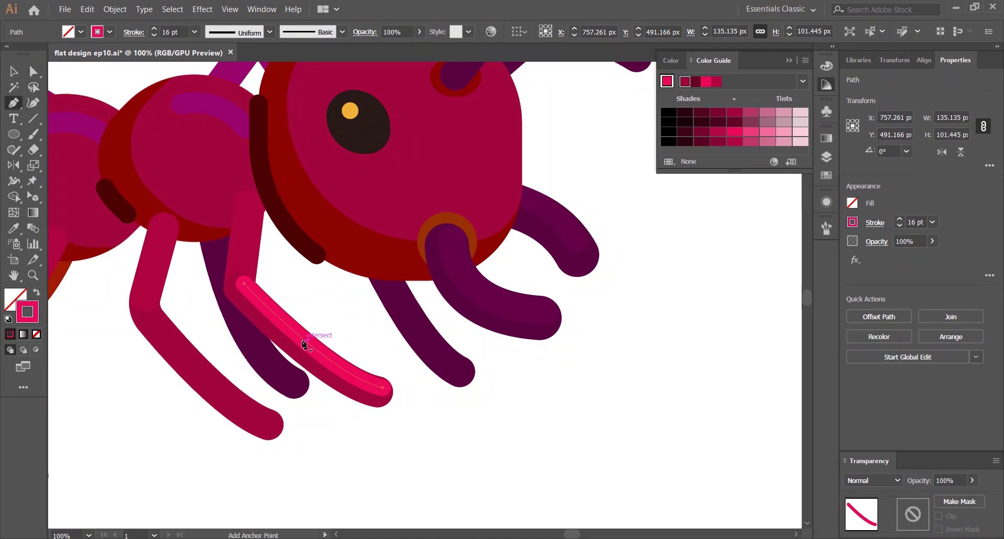
left_click(33, 71)
left_click(244, 284)
key("Delete")
left_click(362, 317)
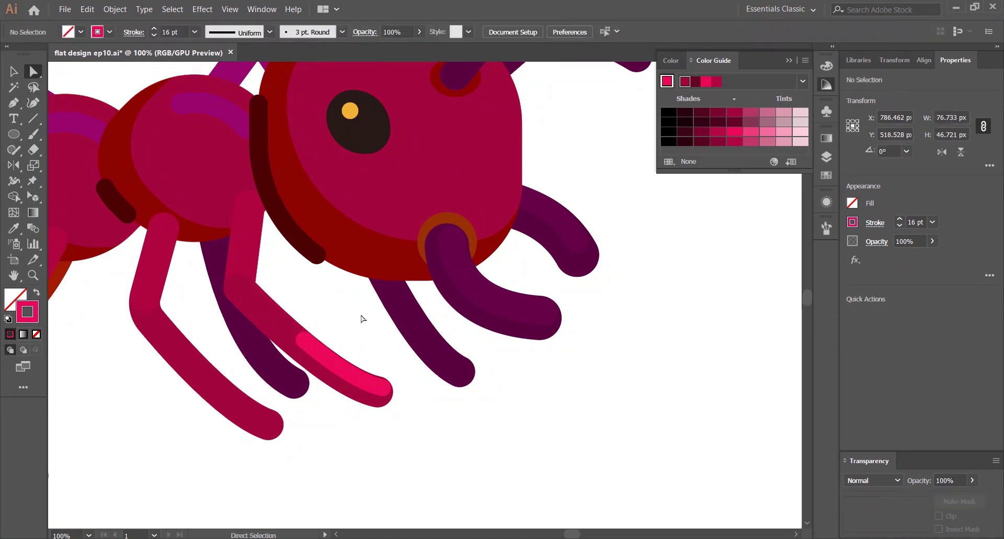
key("ctrl+0")
Duplicate the middle crimson leg's lower segment in front and apply the front leg highlight's color and 16 pt stroke with the Eyedropper.
scroll(471, 423, "up", 4)
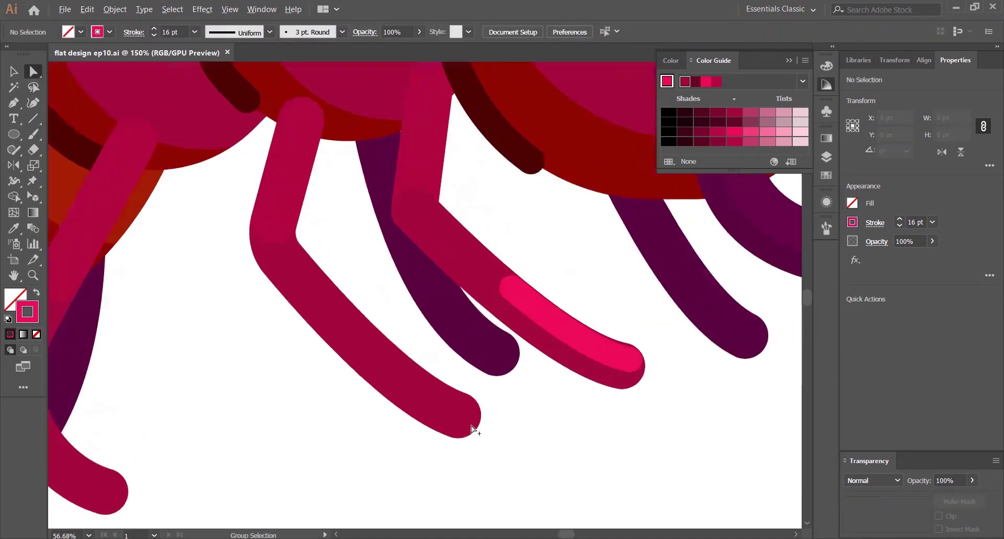
left_click(424, 399)
key("ctrl+c")
key("ctrl+f")
key("o")
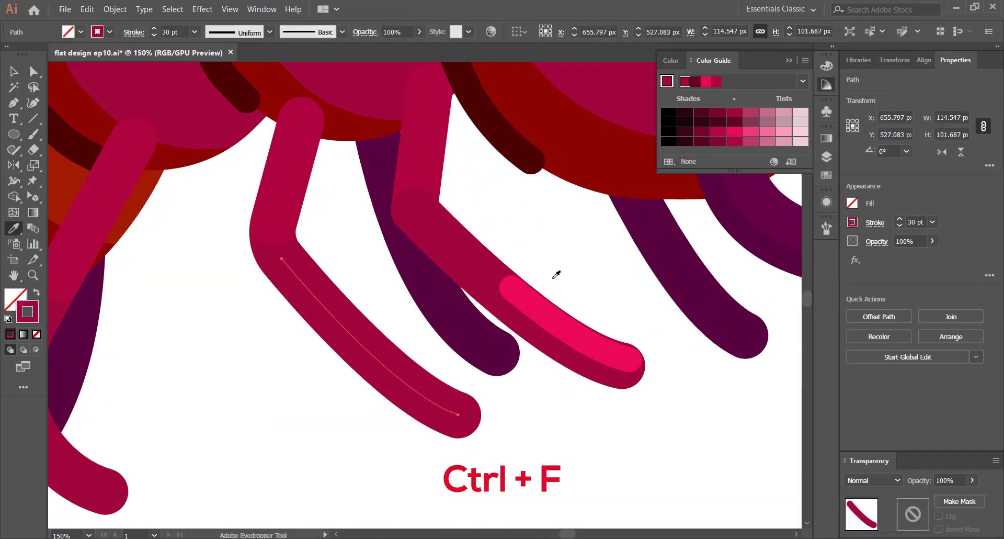
left_click(553, 277)
key("v")
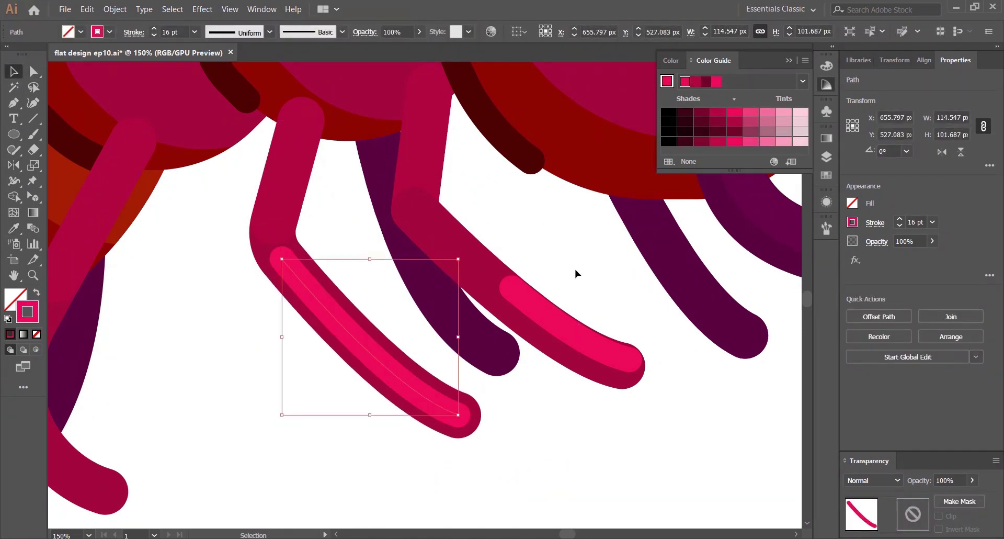
Move the middle leg's bright highlight 5 px up and 4 px to the right.
key("Up")
key("Up")
key("Up")
key("Up")
key("Up")
key("Right")
key("Right")
key("Right")
key("Right")
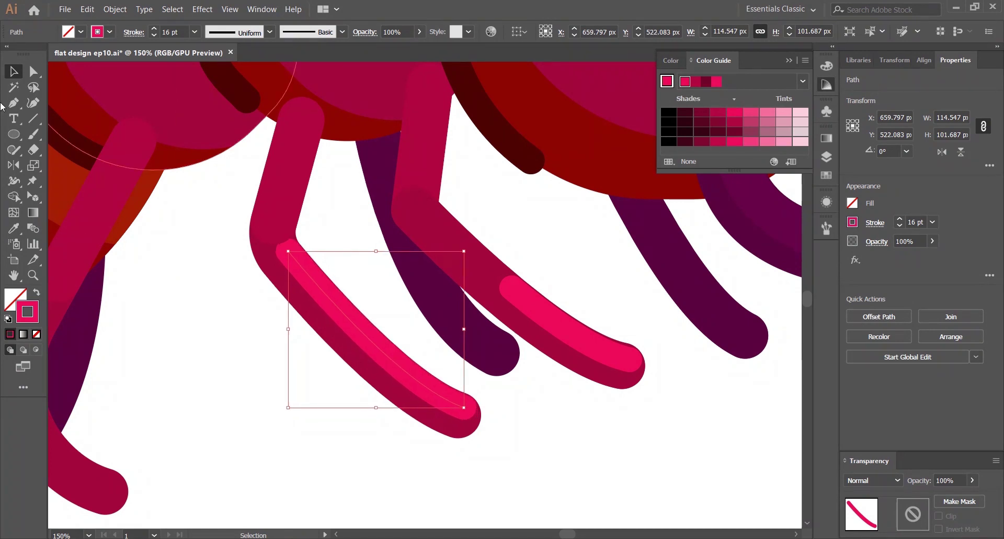
Trim the upper part of the middle leg's highlight so only the foot end is left, and save the file.
key("a")
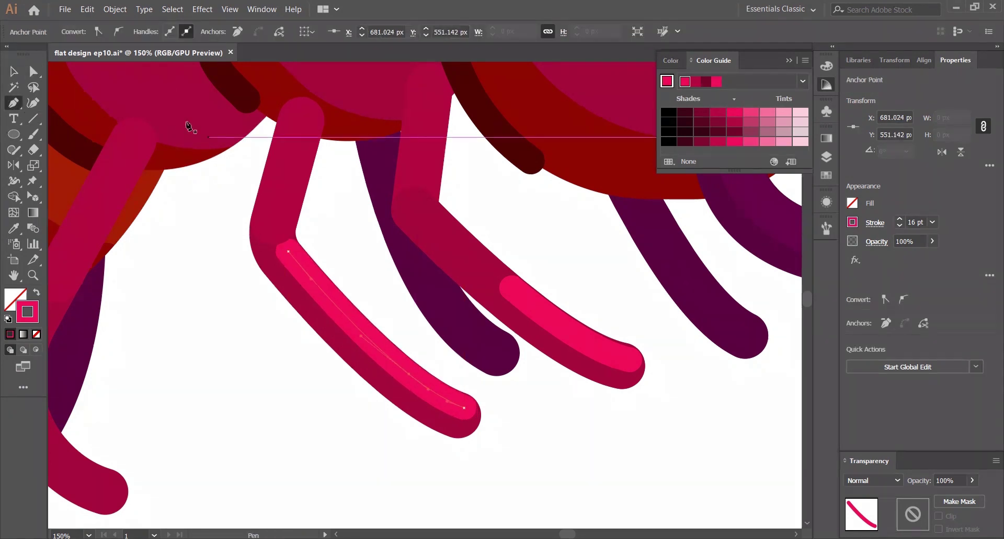
left_click(289, 251)
key("Delete")
left_click(368, 278)
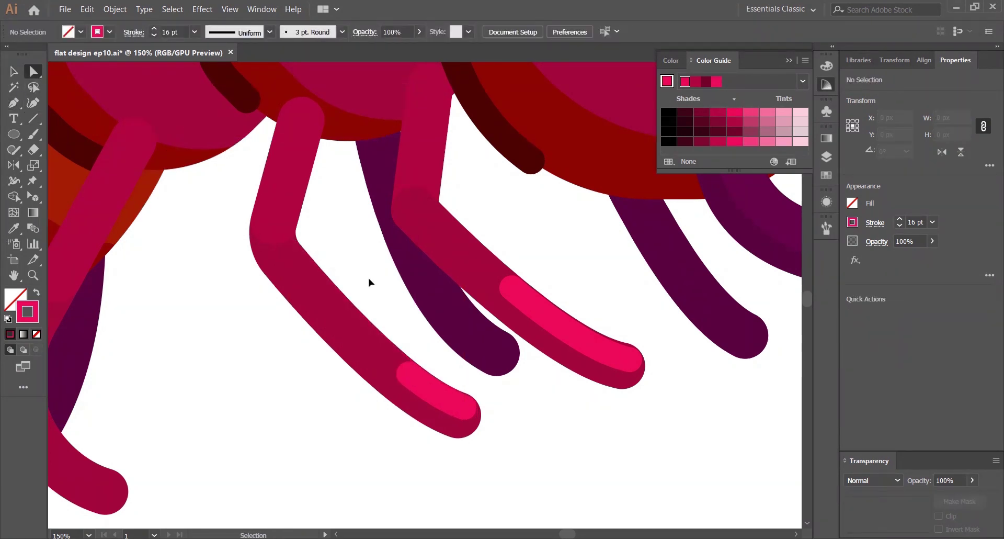
key("ctrl+0")
key("ctrl+s")
Duplicate the rear crimson leg's path in front and apply the bright leg highlight's color and 16 pt stroke with the Eyedropper.
scroll(317, 418, "up", 2)
left_click_drag(318, 418, 279, 316)
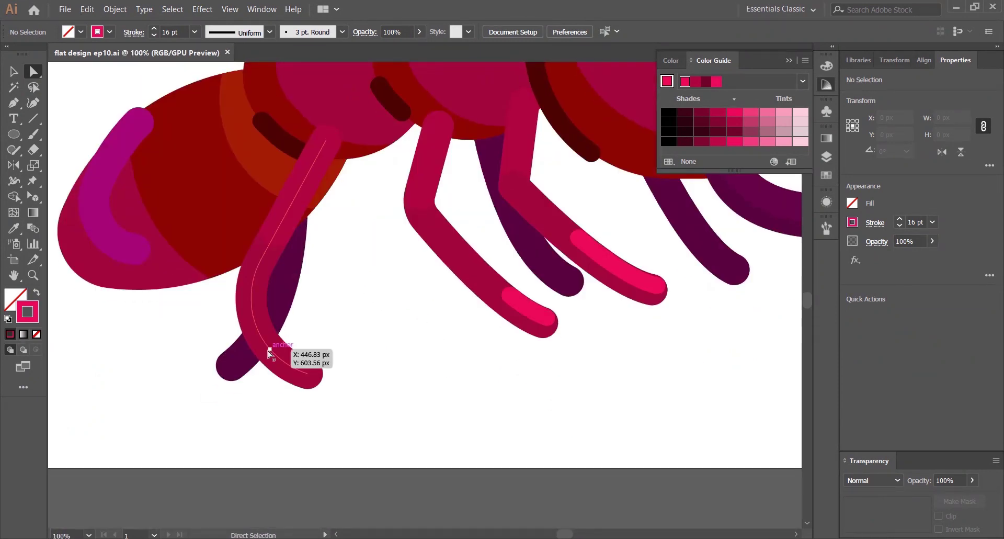
left_click(270, 351)
key("v")
left_click(330, 296)
left_click(262, 344)
key("ctrl+c")
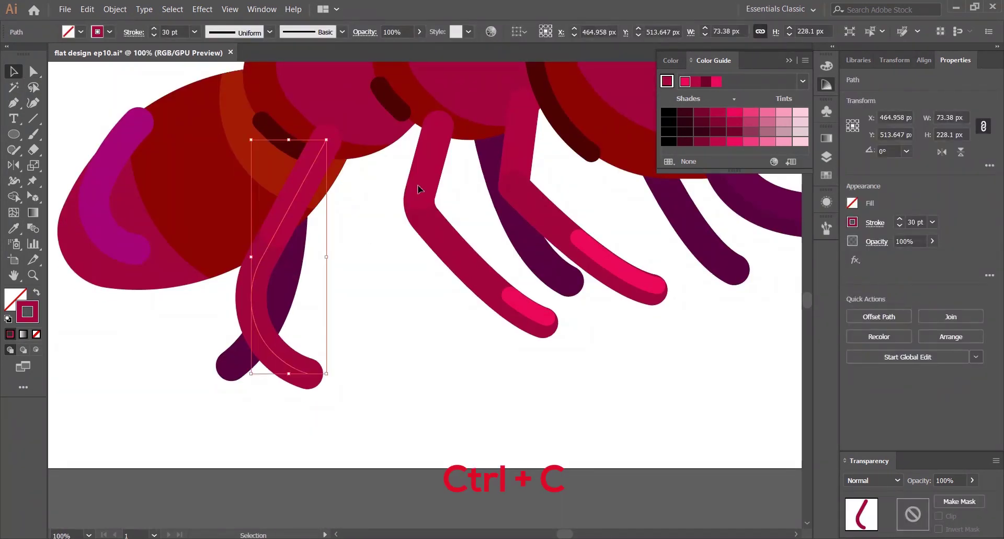
key("ctrl+f")
key("i")
left_click(543, 309)
key("v")
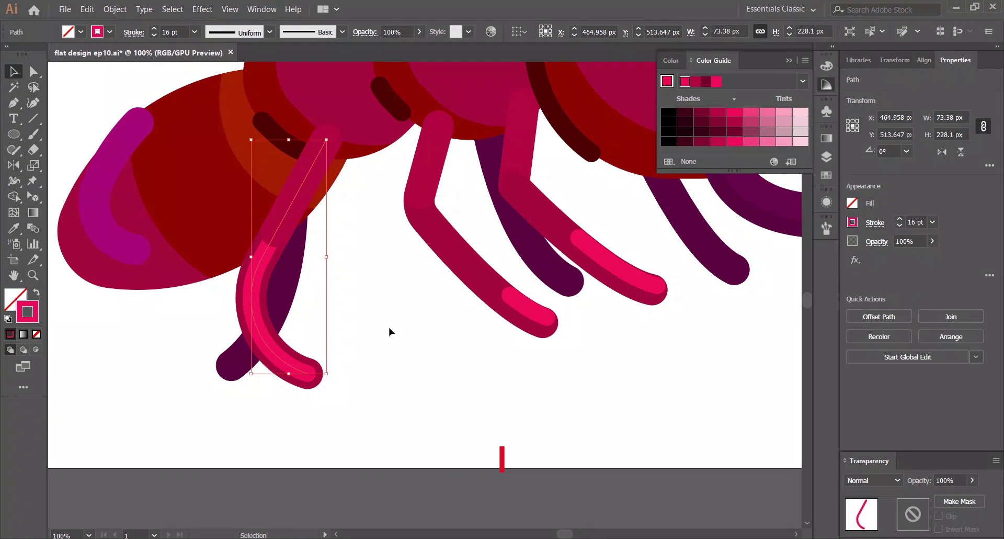
Move the rear leg's bright highlight 10 px to the right and 3 px up.
key("Right")
key("Right")
key("Right")
key("Right")
key("Right")
key("Right")
key("Right")
key("Right")
key("Right")
key("Right")
key("Up")
key("Up")
key("Up")
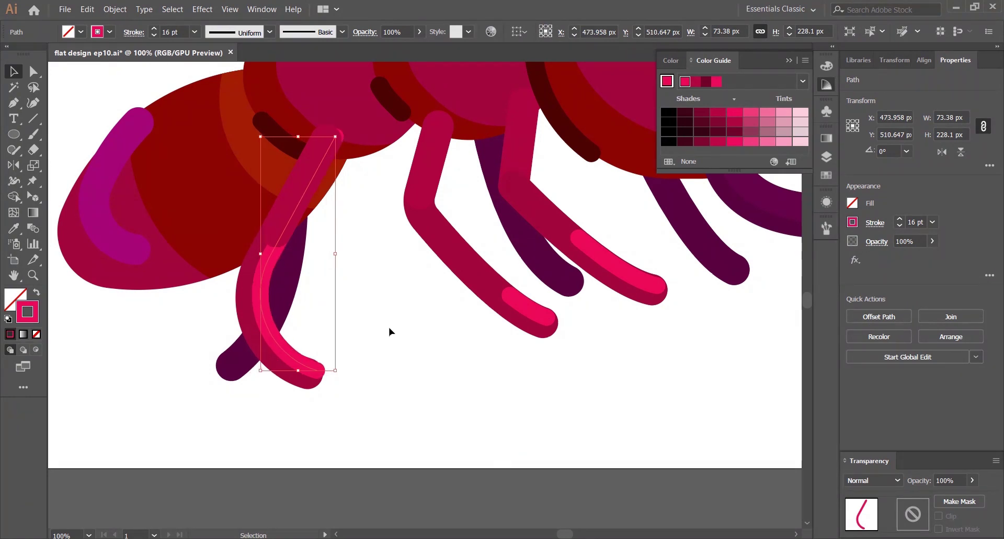
left_click(360, 290)
left_click(302, 364)
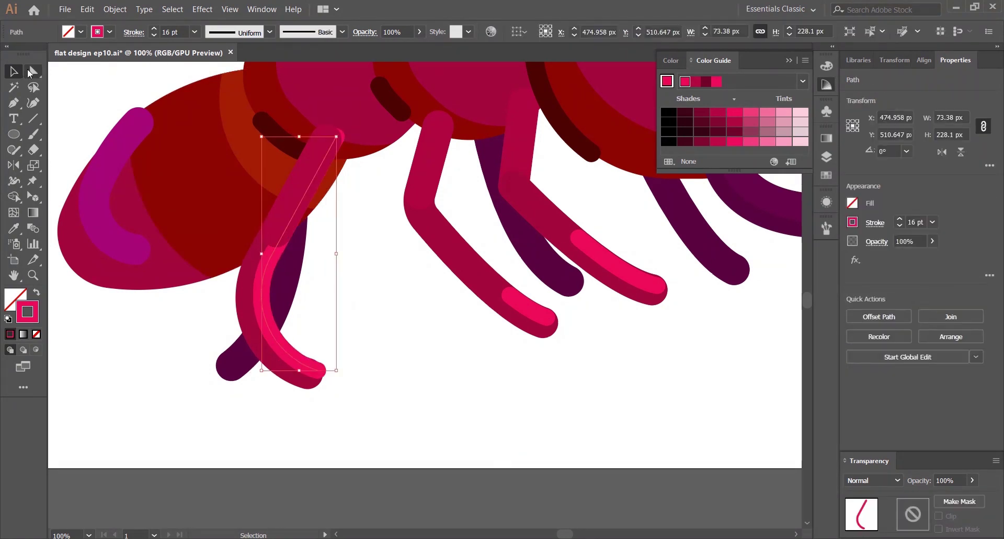
Delete the top anchor of the rear leg's highlight so it covers only the curved lower part.
key("a")
left_click(338, 137)
key("Delete")
left_click(319, 370)
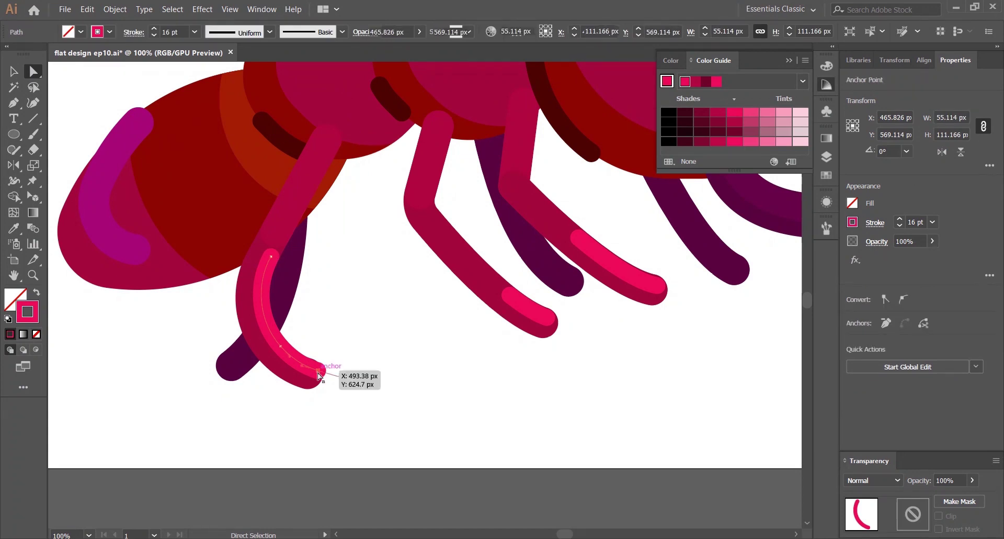
key("Delete")
key("ctrl+0")
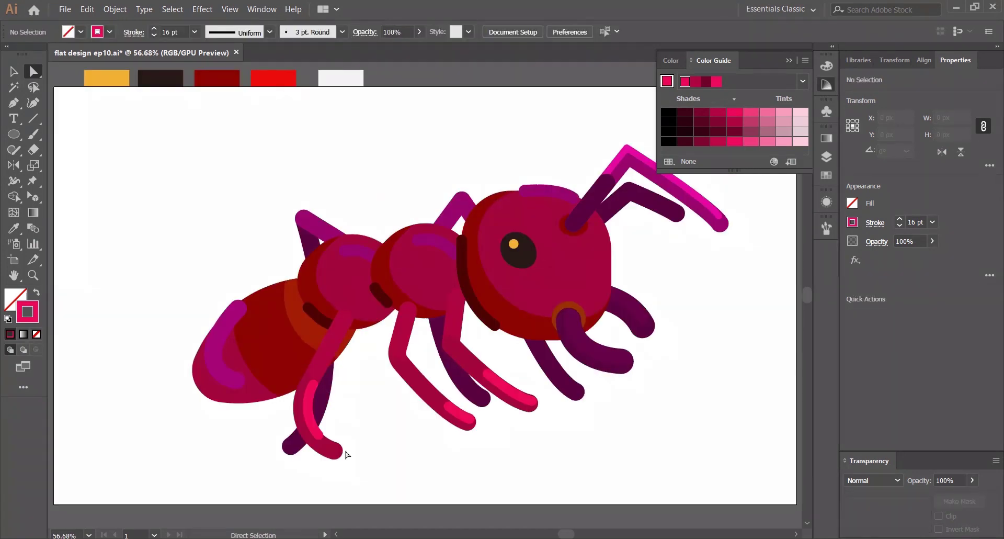
key("ctrl+z")
Shift the foot-end anchor of the rear leg's highlight slightly inward to fit within the leg, and save the file.
scroll(336, 446, "up", 5)
left_click_drag(405, 377, 389, 327)
mouse_move(367, 423)
left_mouse_down()
mouse_move(361, 413)
mouse_move(365, 425)
left_mouse_up()
left_click(451, 379)
key("ctrl+0")
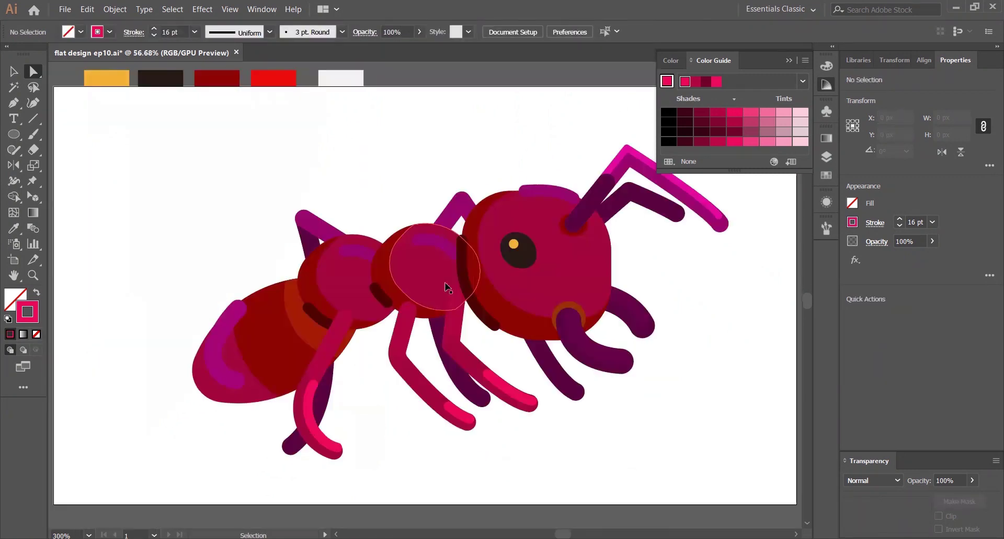
key("ctrl+s")
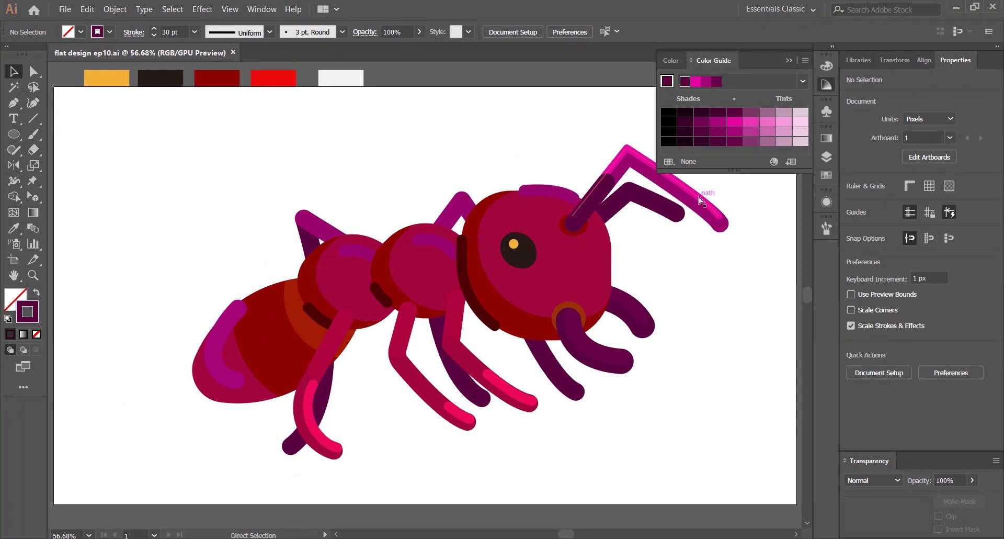
left_click(826, 84)
left_click(692, 187)
left_click(715, 127)
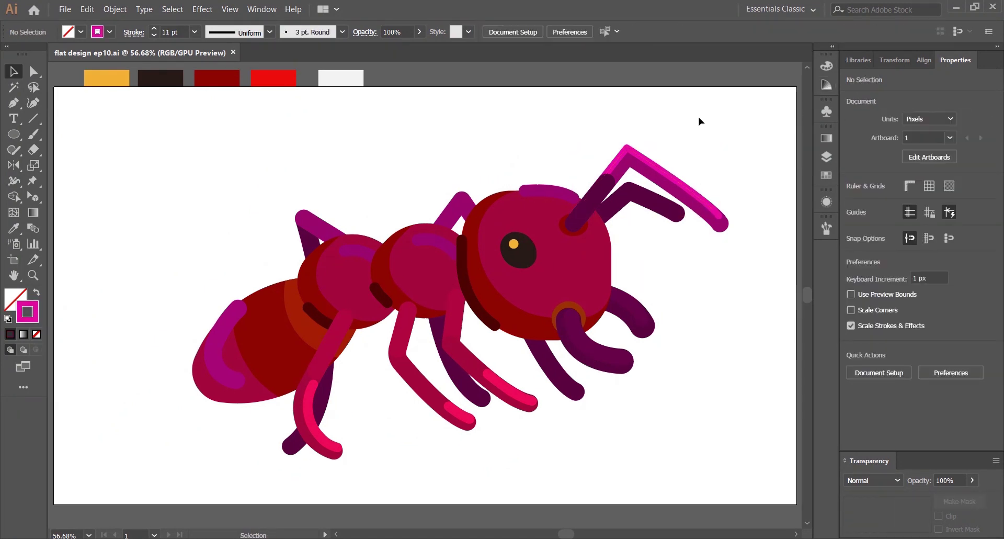